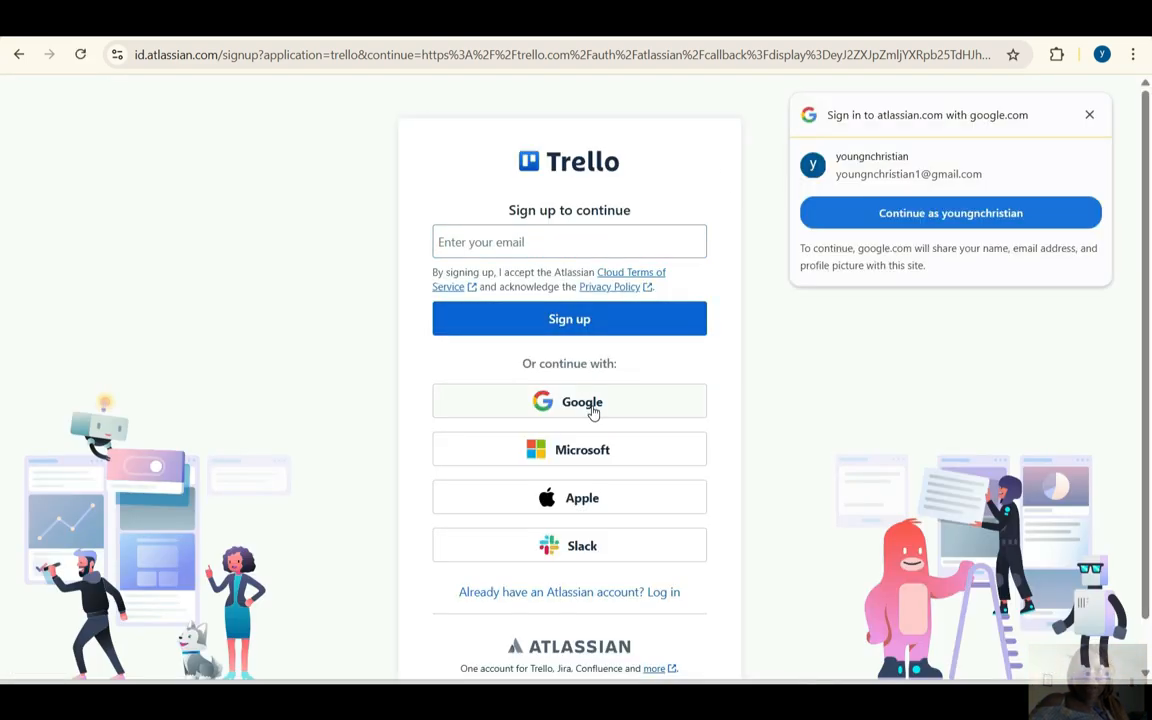
Sign up for Trello with the suggested Google account, pass the robot check and create the account
click(888, 216)
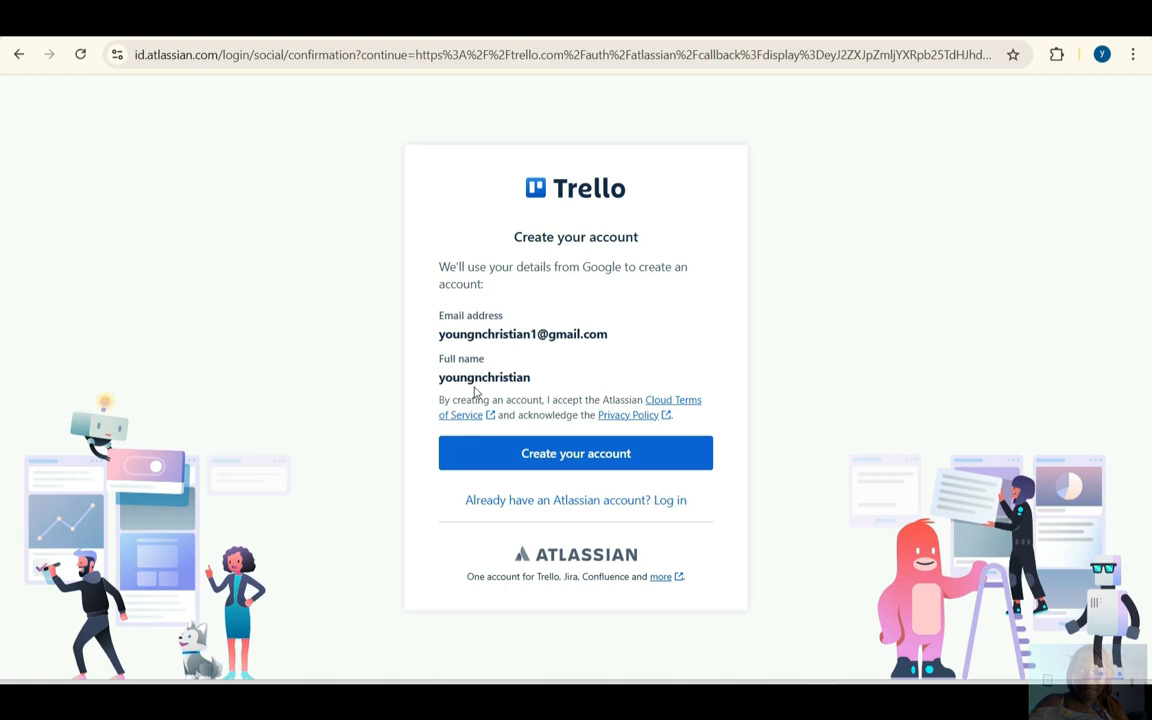
click(501, 460)
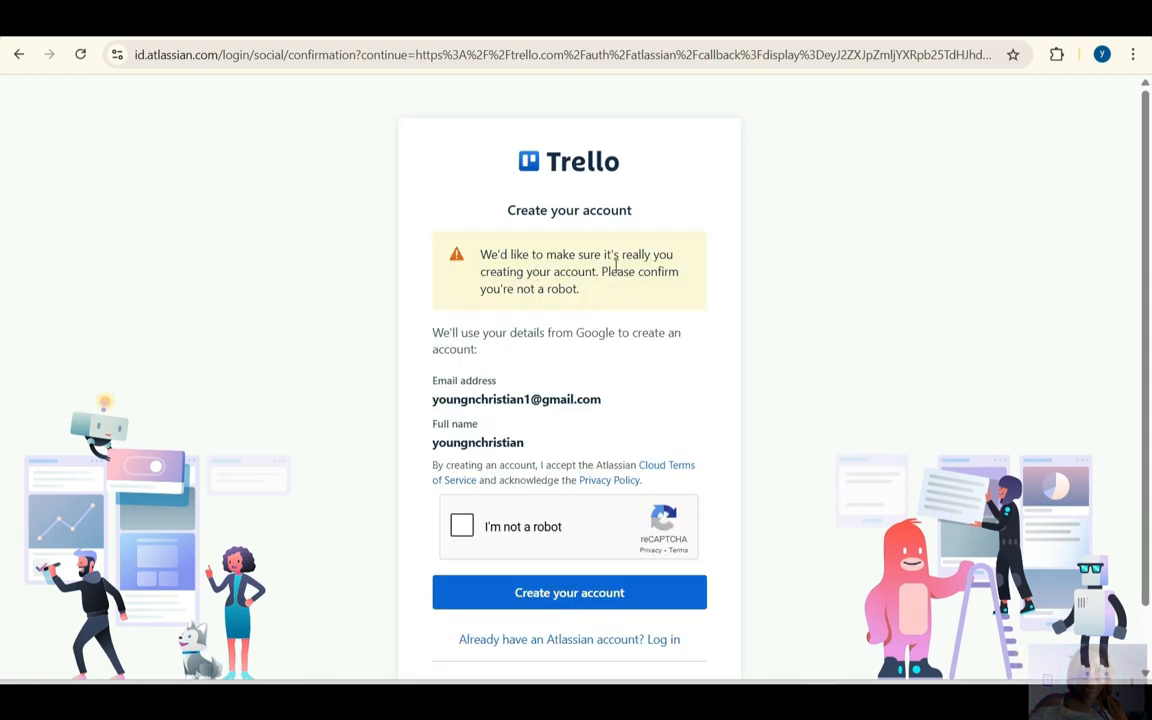
click(461, 527)
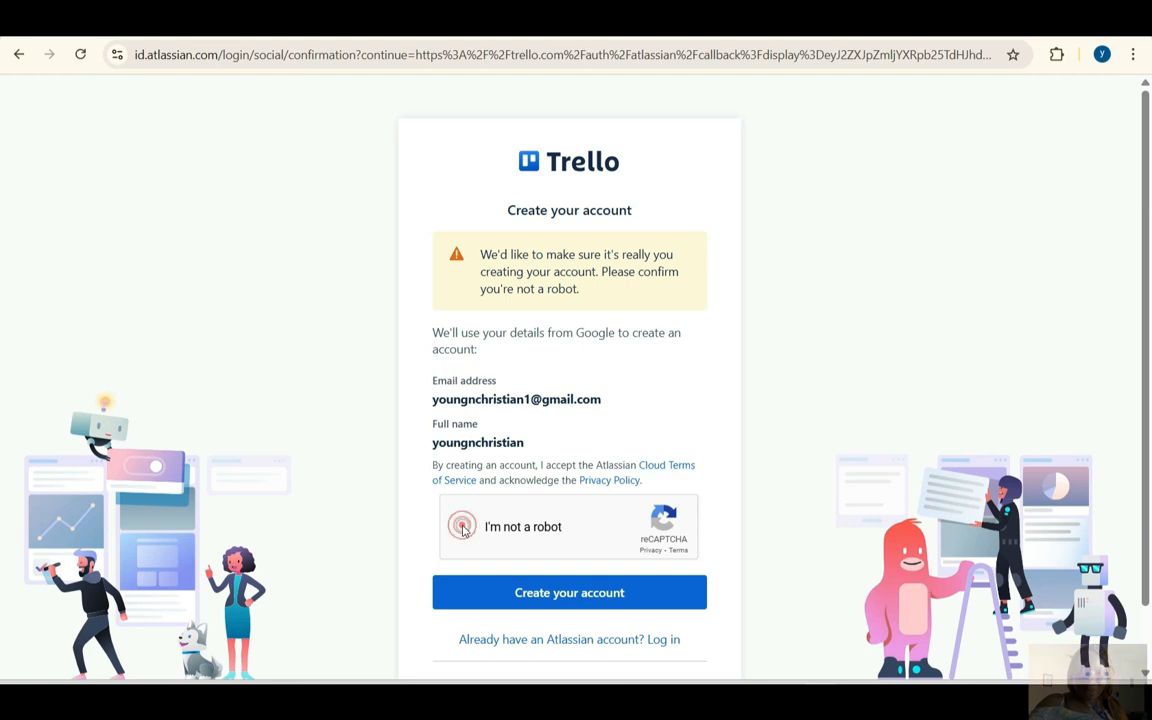
click(536, 594)
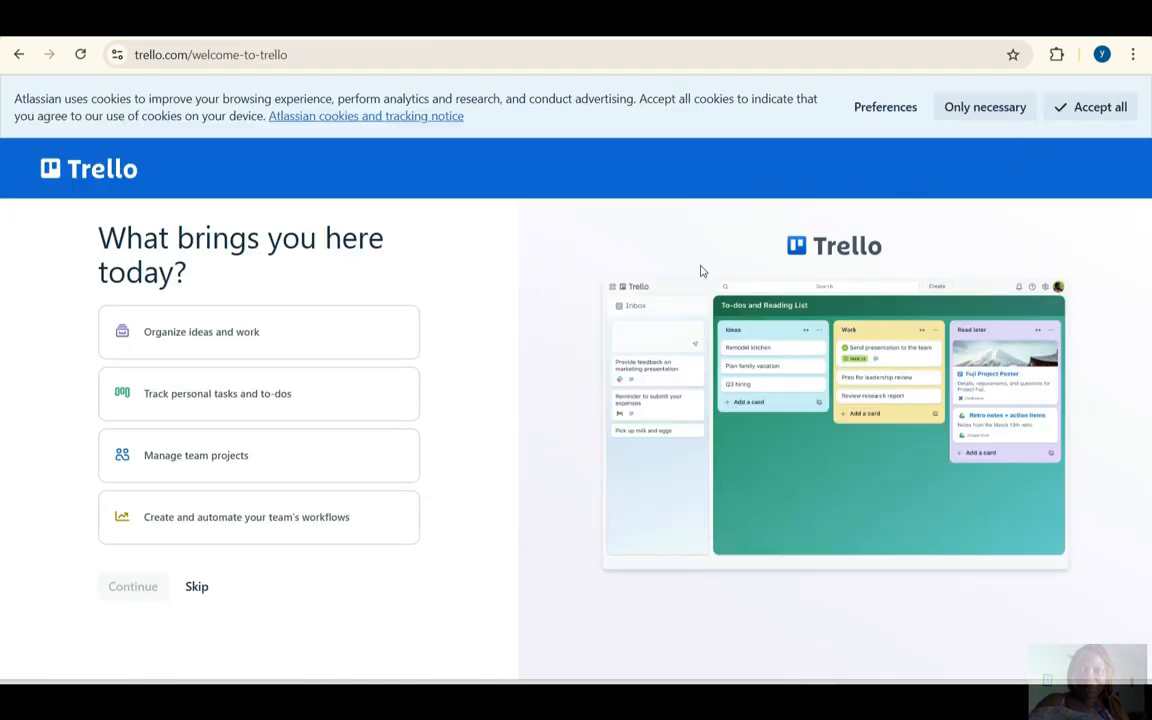
Accept all cookies and skip the question about what brings you here today
click(1073, 113)
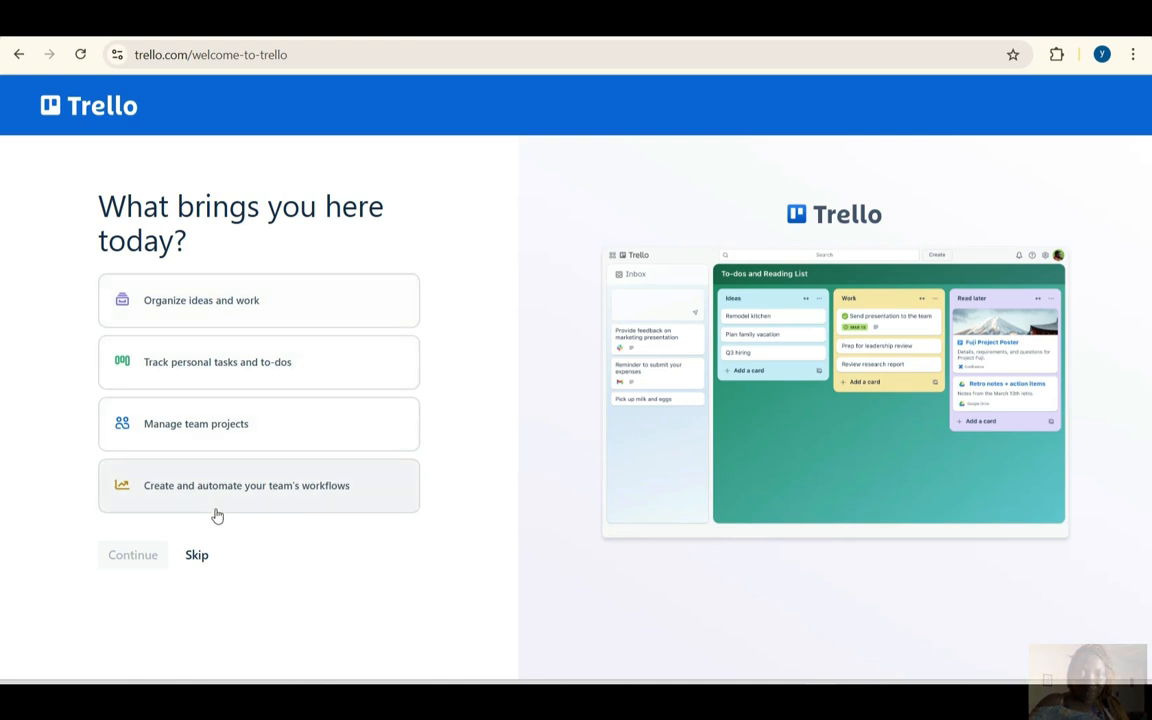
click(200, 558)
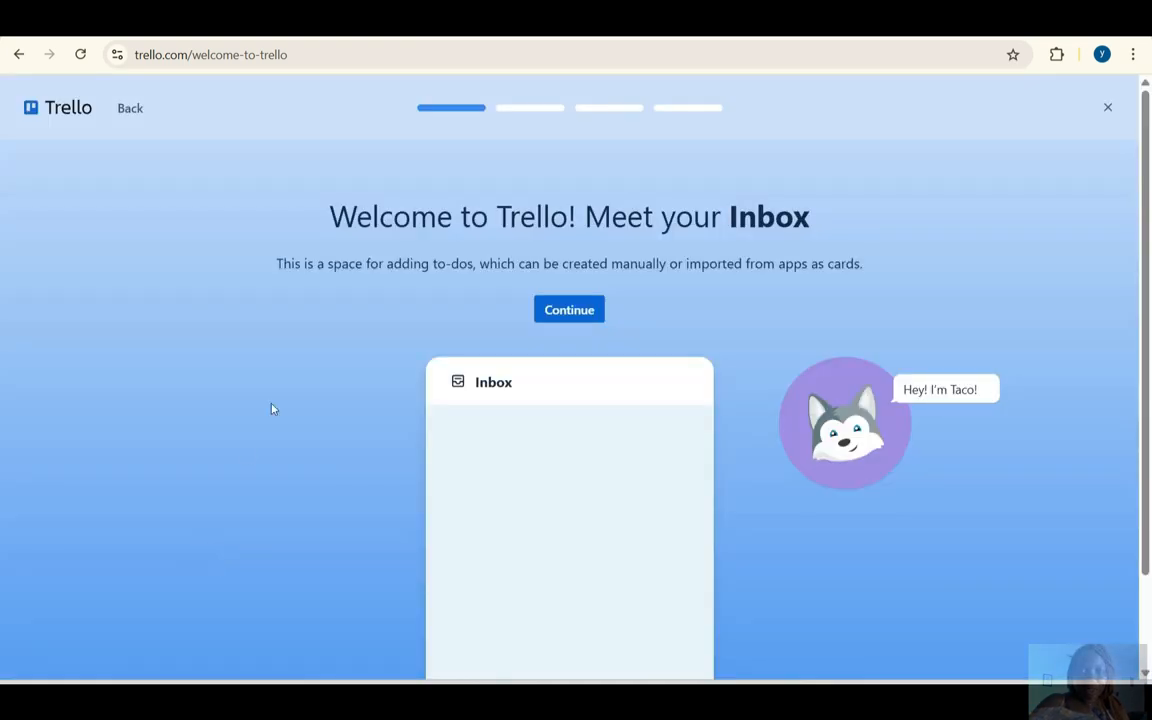
Continue through the welcome tour of Inbox, cards and lists, and go to the first board
scroll(460, 266, down, 2)
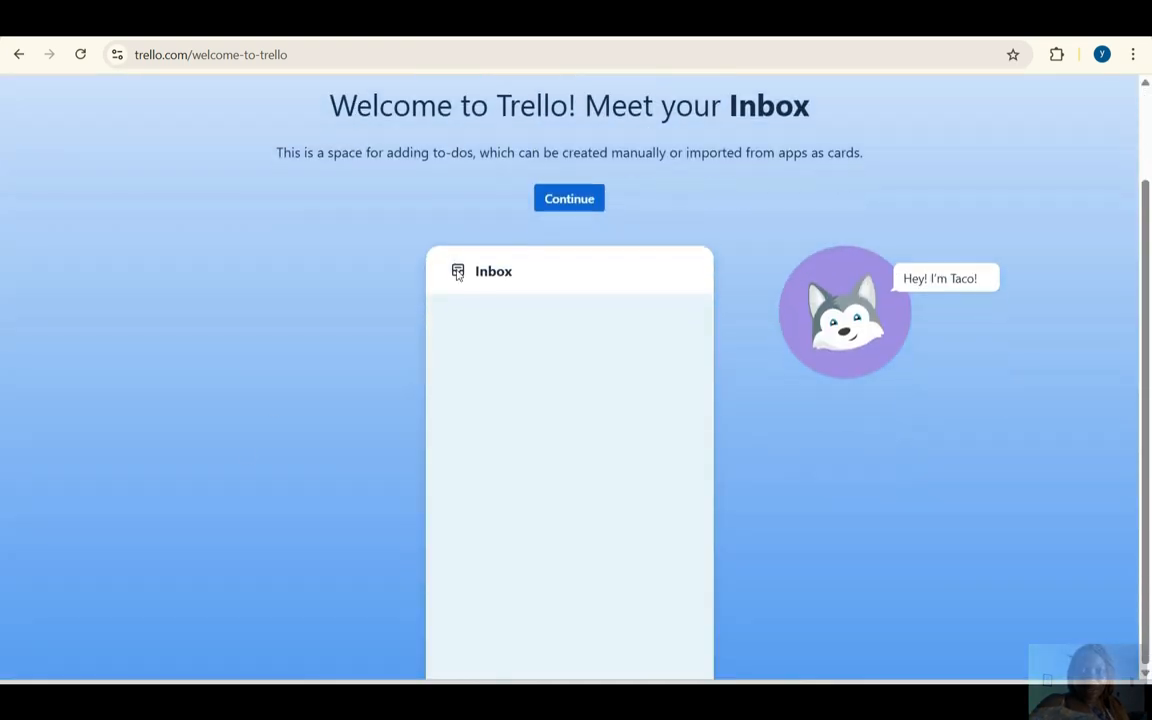
click(571, 206)
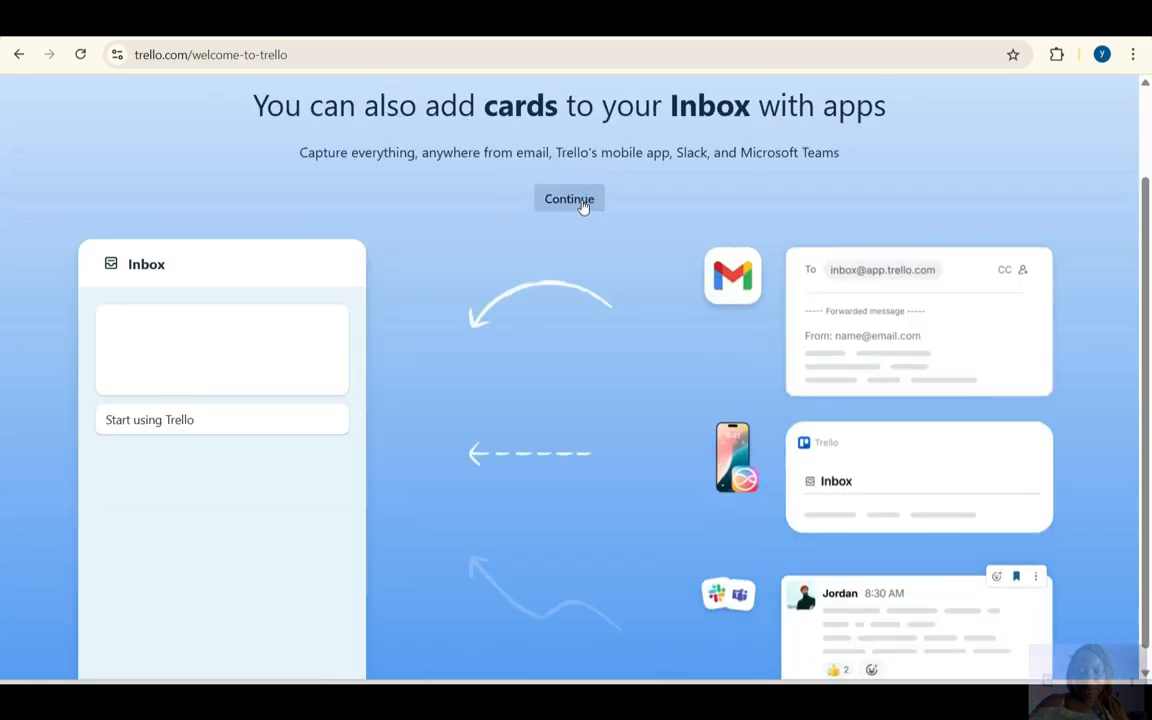
click(583, 203)
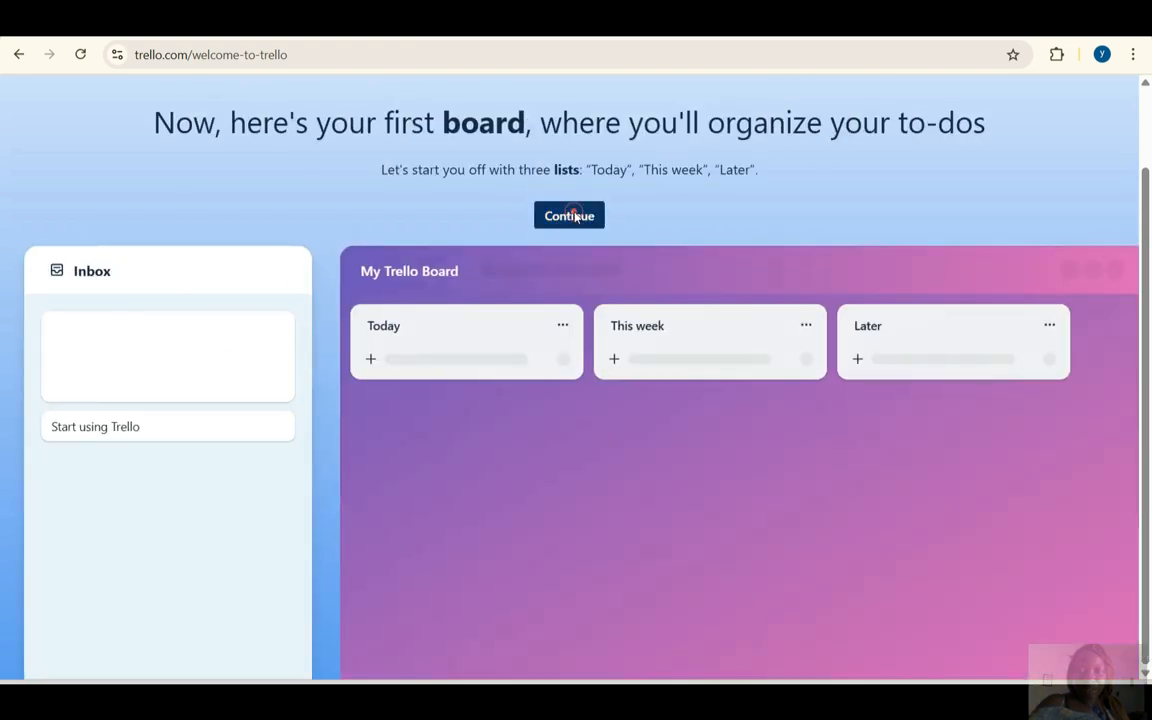
click(575, 216)
click(571, 188)
click(572, 190)
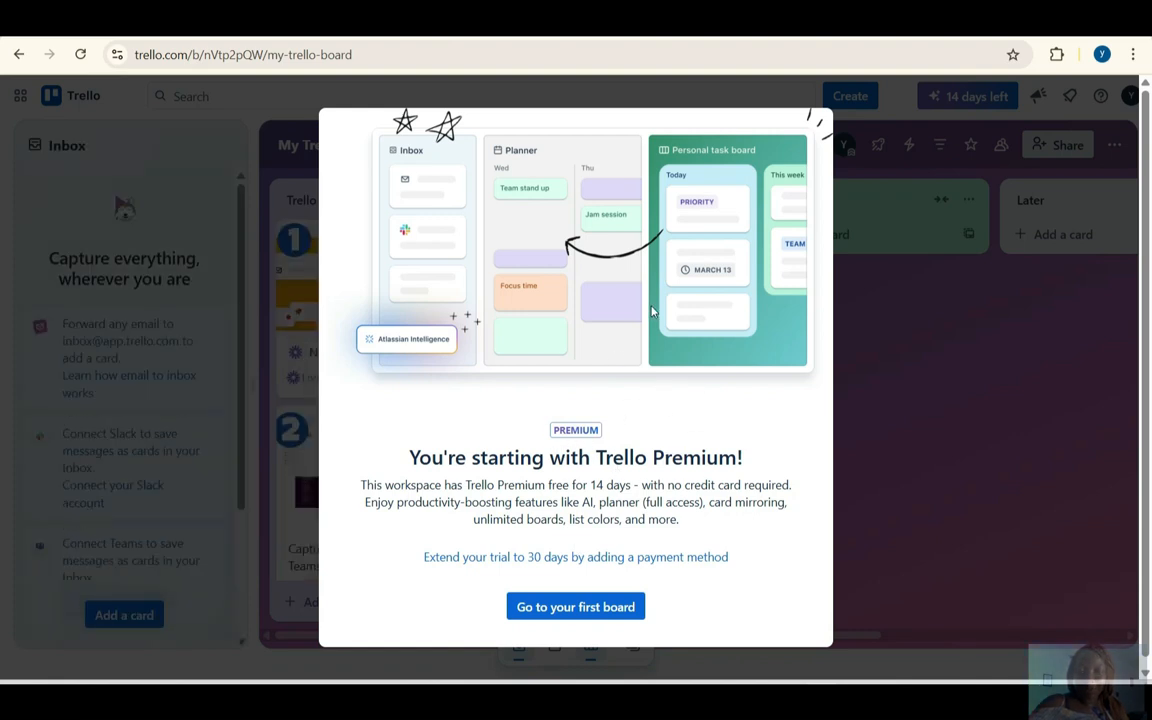
click(575, 607)
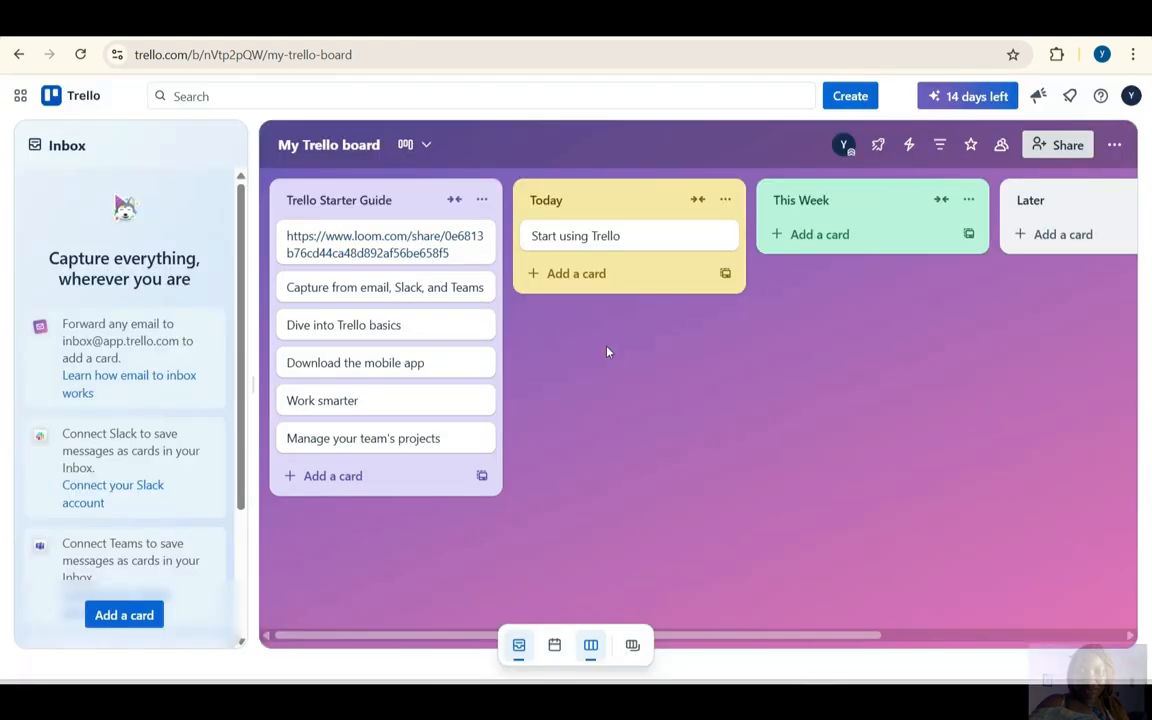
Look over the lists on the starter board, from Trello Starter Guide to Later
click(654, 589)
click(702, 512)
scroll(820, 410, right, 3)
scroll(820, 410, left, 3)
scroll(820, 410, right, 2)
scroll(820, 410, left, 1)
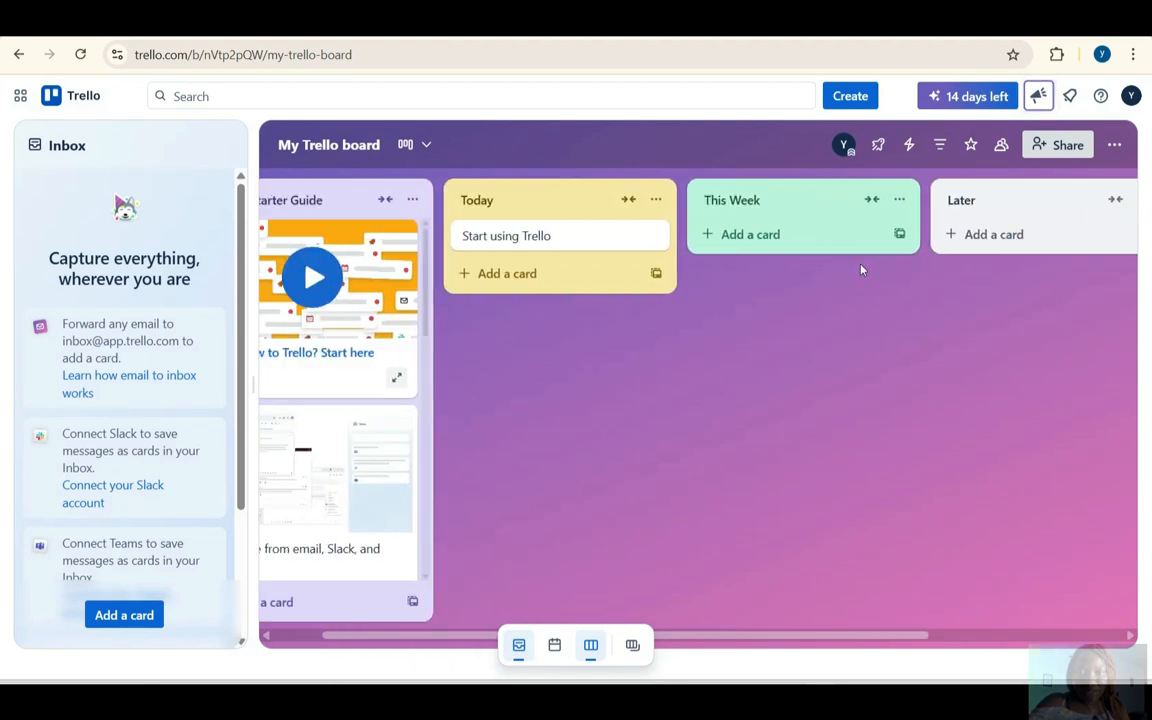
scroll(933, 318, right, 3)
scroll(933, 318, left, 4)
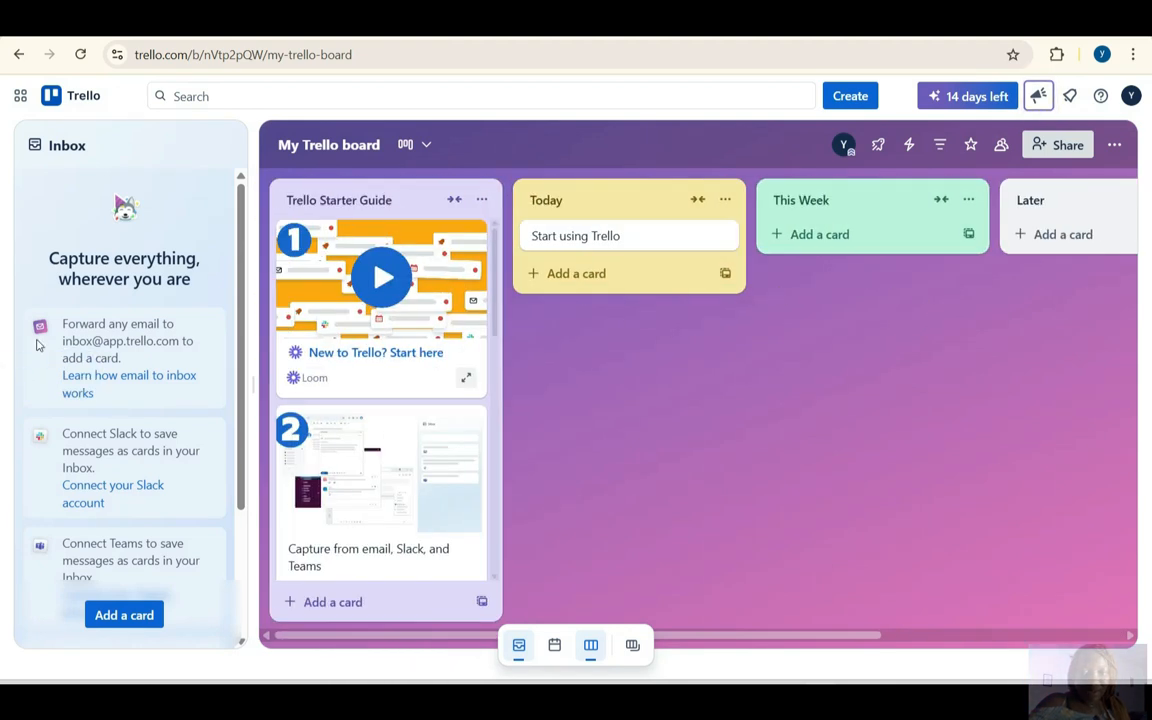
Create a new board titled "youtube" with Workspace visibility
click(859, 100)
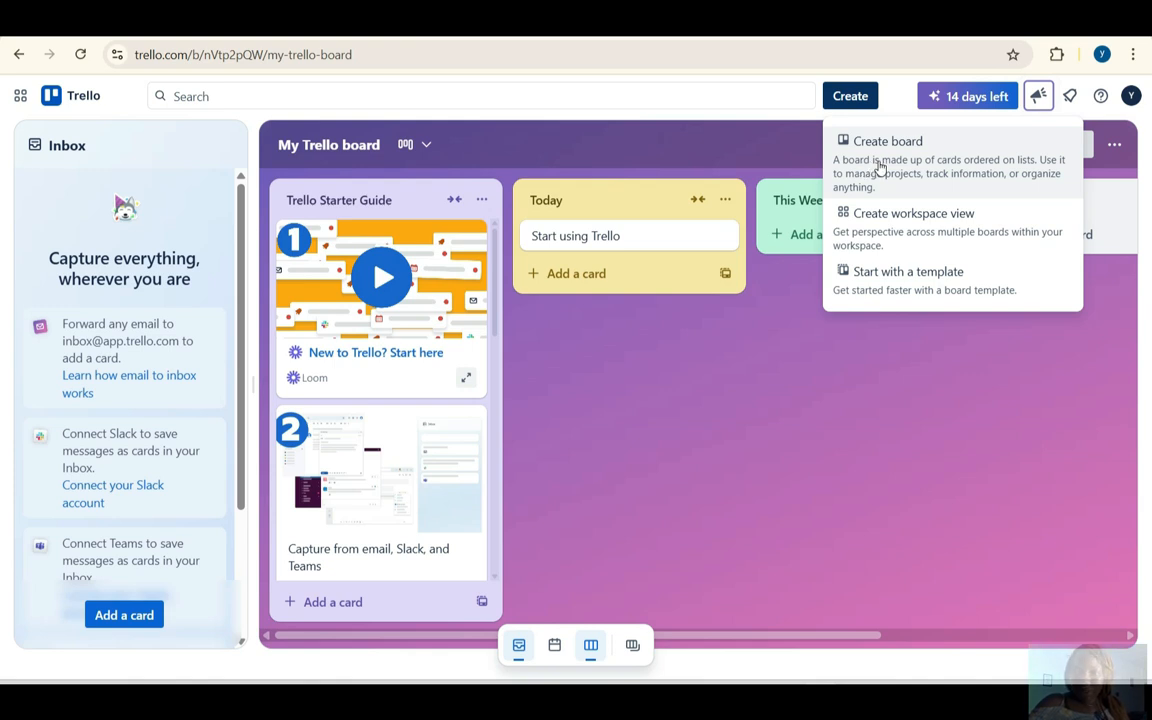
click(890, 163)
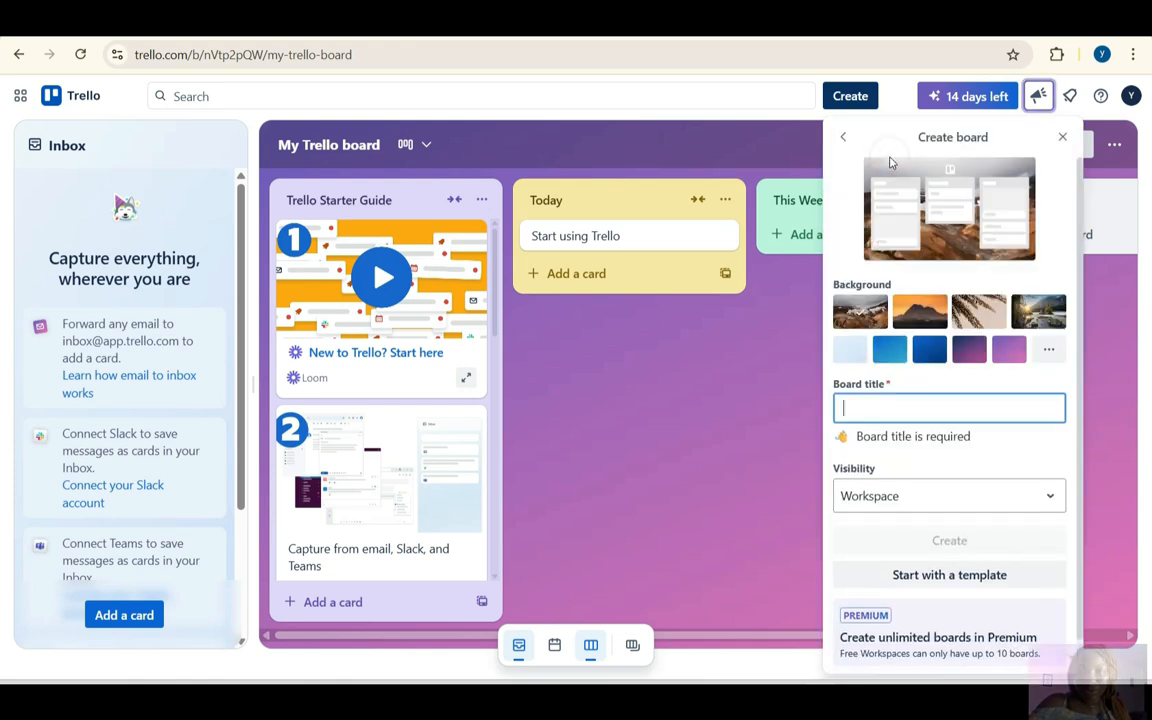
text(youtube)
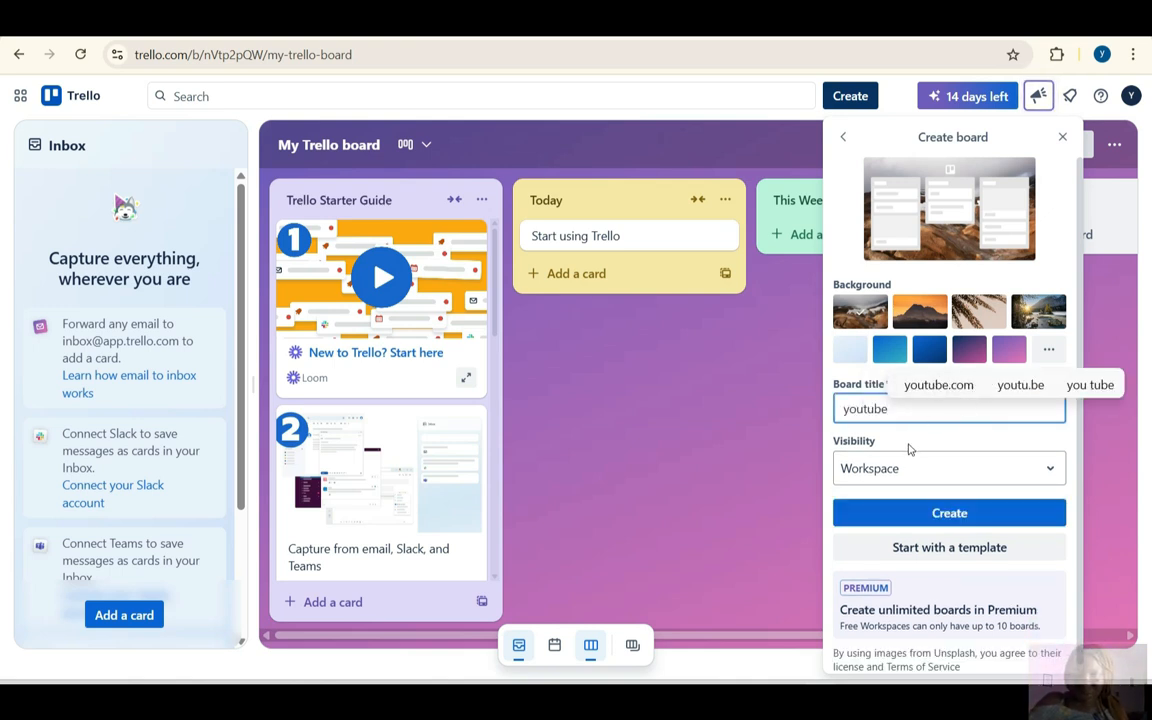
click(914, 478)
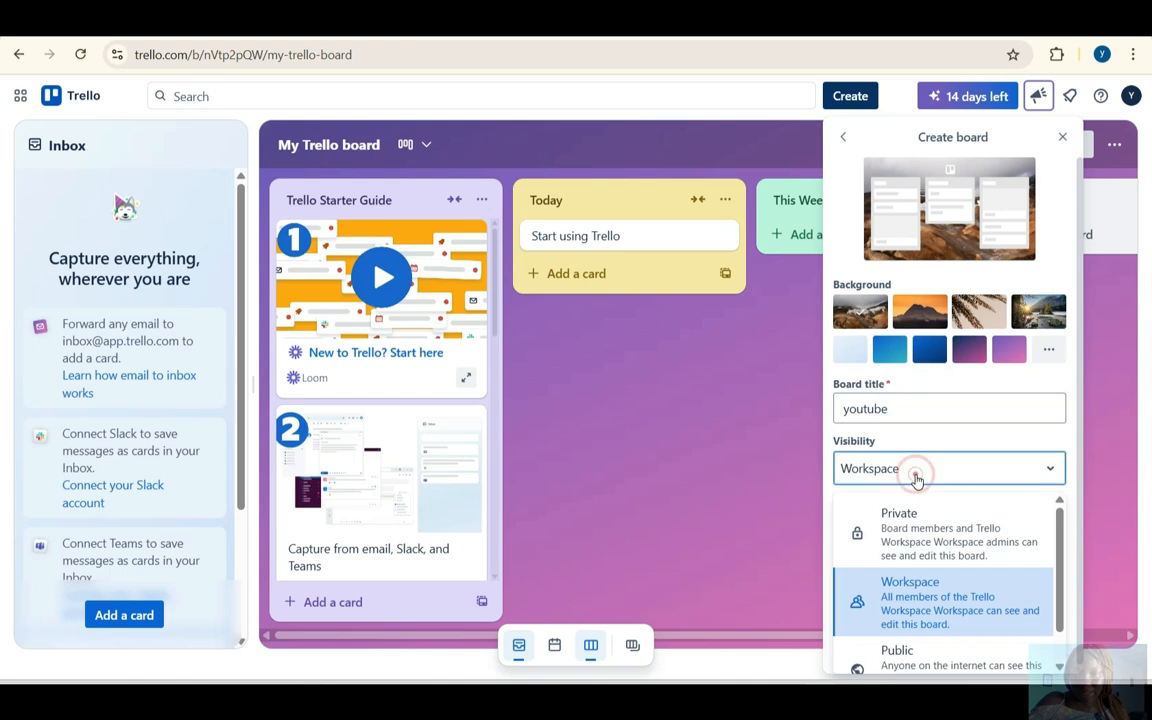
click(916, 479)
scroll(917, 482, down, 1)
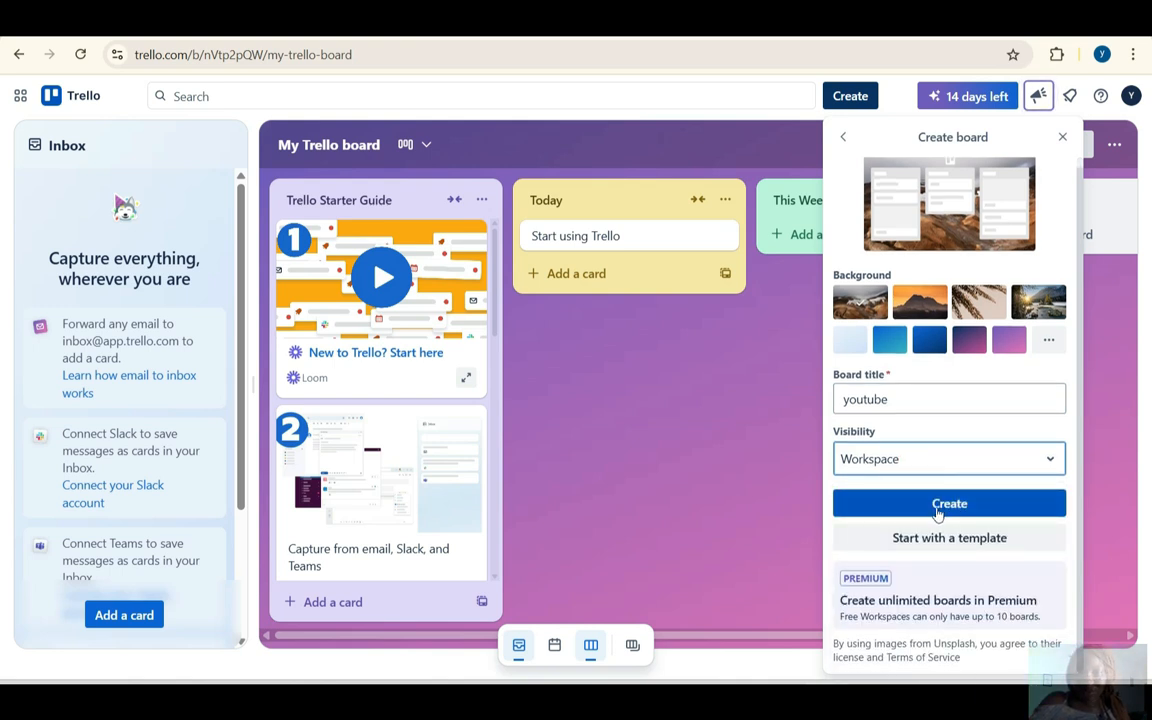
click(905, 505)
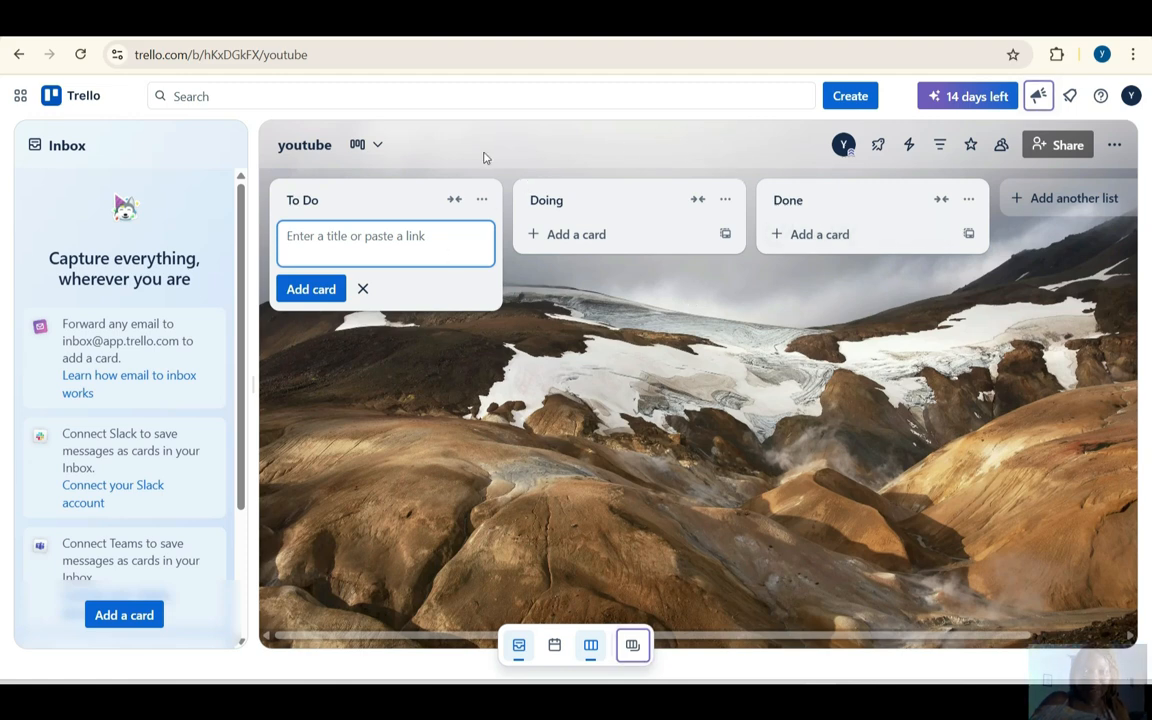
Switch to the Google Docs event plan and review the Backlog tasks for the Wake Up and Do event
click(440, 20)
click(622, 260)
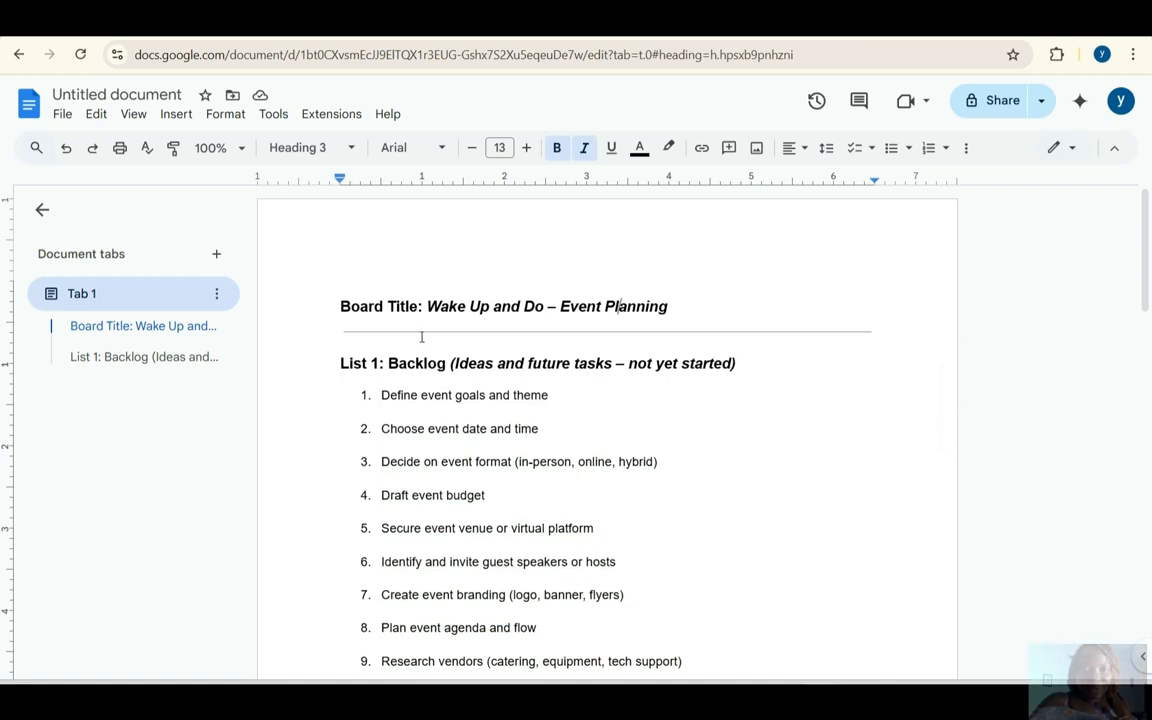
scroll(398, 373, down, 2)
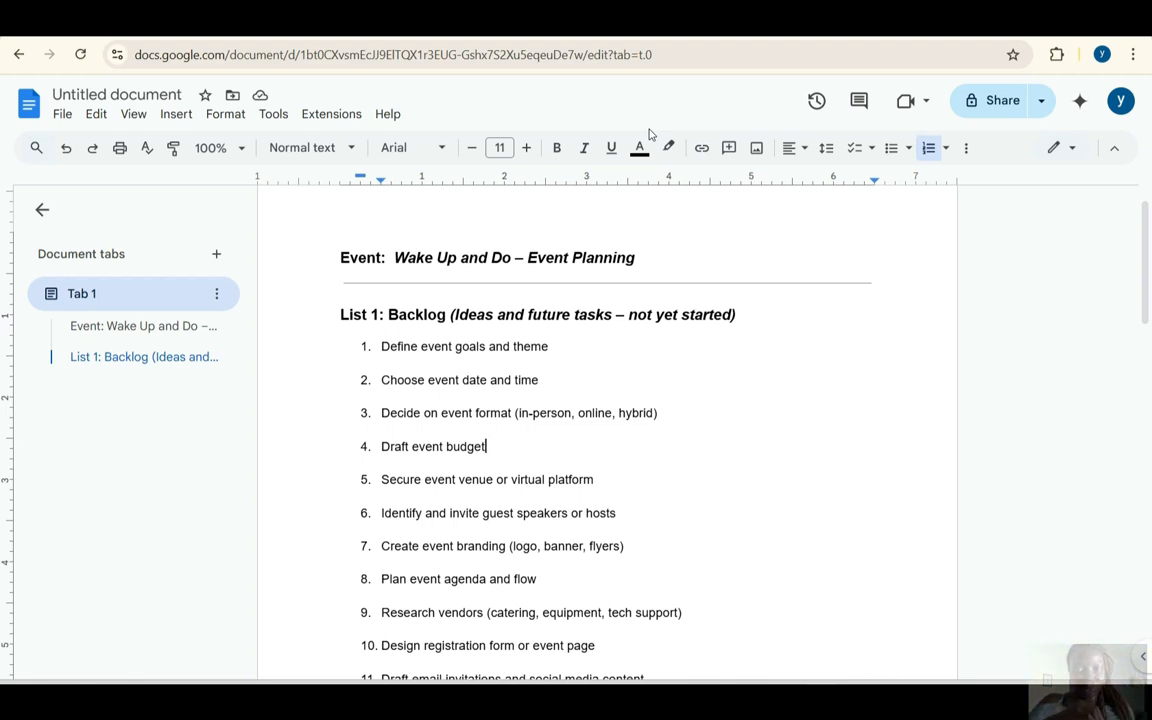
scroll(548, 368, down, 3)
scroll(550, 370, down, 4)
scroll(550, 370, up, 5)
scroll(550, 371, up, 2)
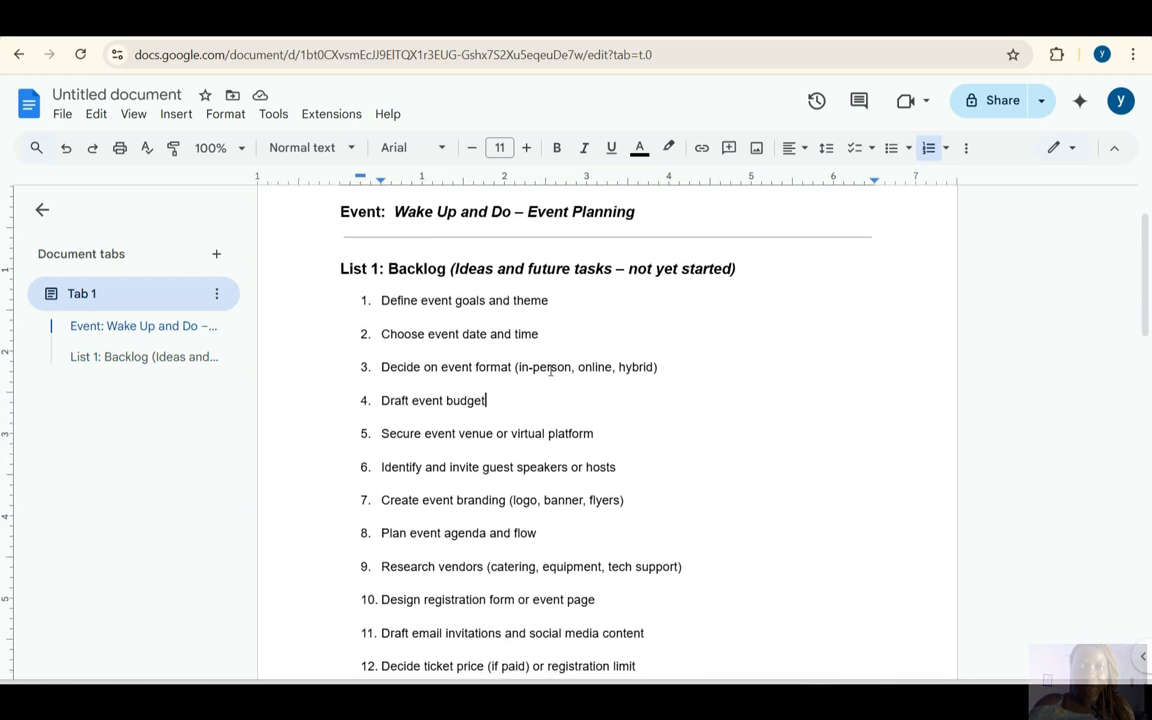
scroll(534, 383, down, 1)
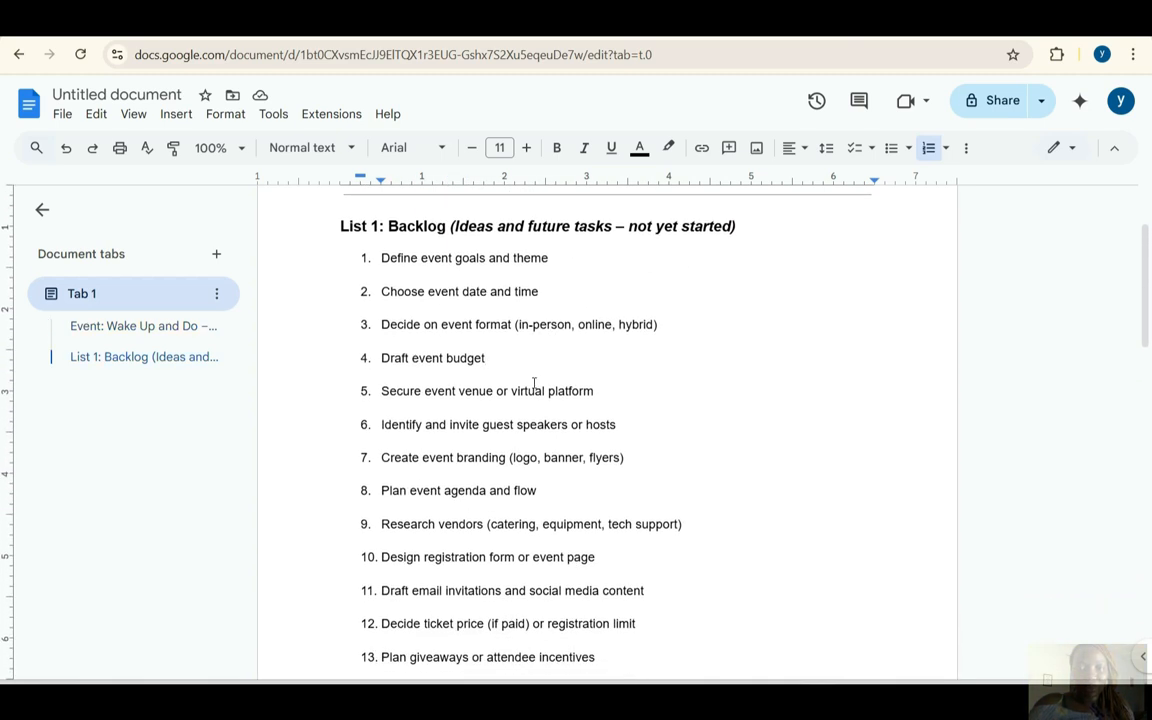
scroll(519, 371, down, 1)
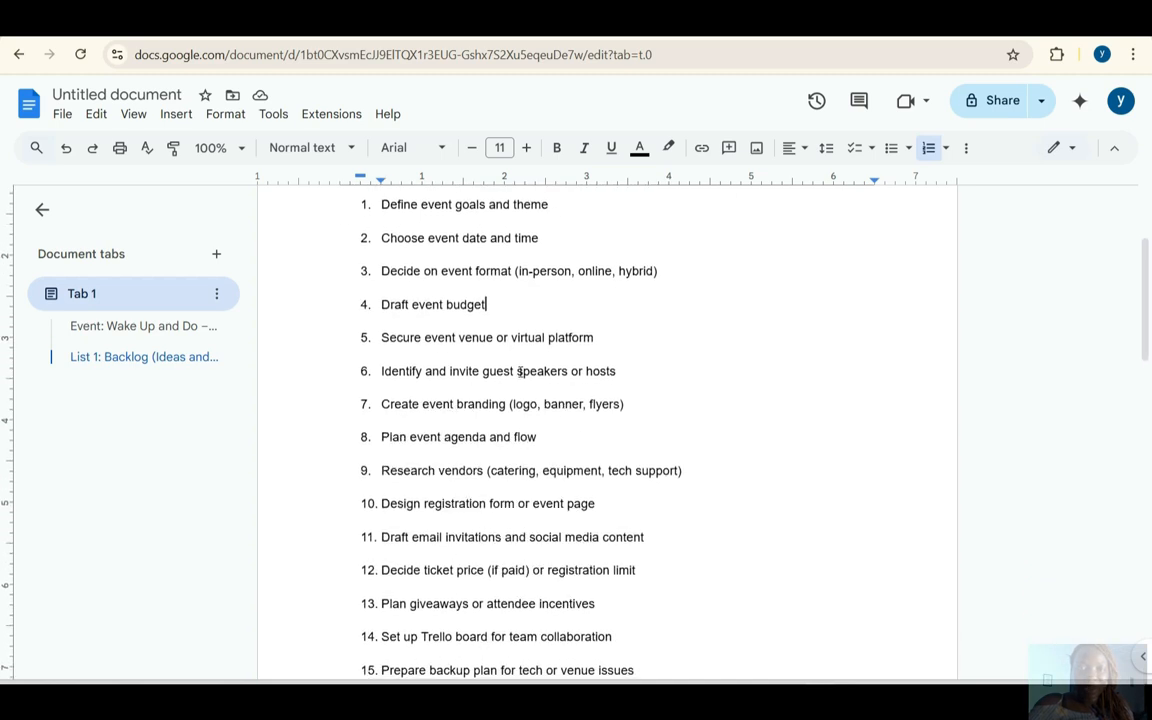
drag(411, 224, 560, 690)
scroll(622, 340, up, 10)
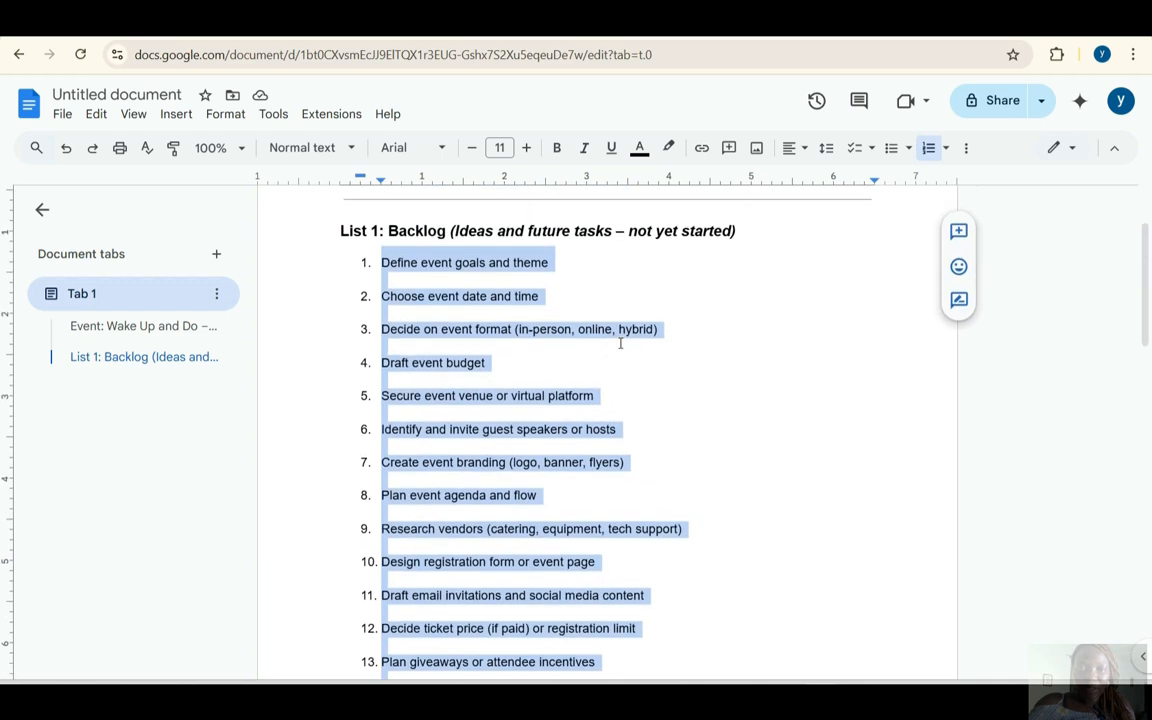
click(619, 340)
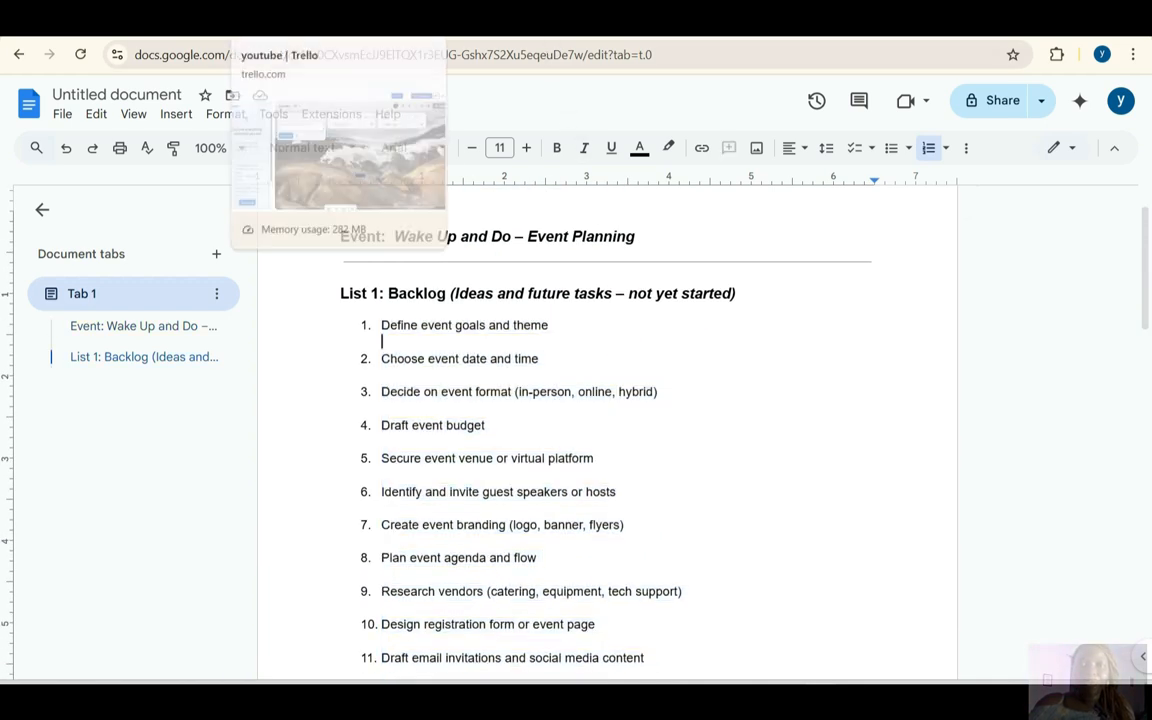
Return to the youtube board in Trello, dismiss the blank card entry and rename the To Do list as "Backlog"
click(302, 22)
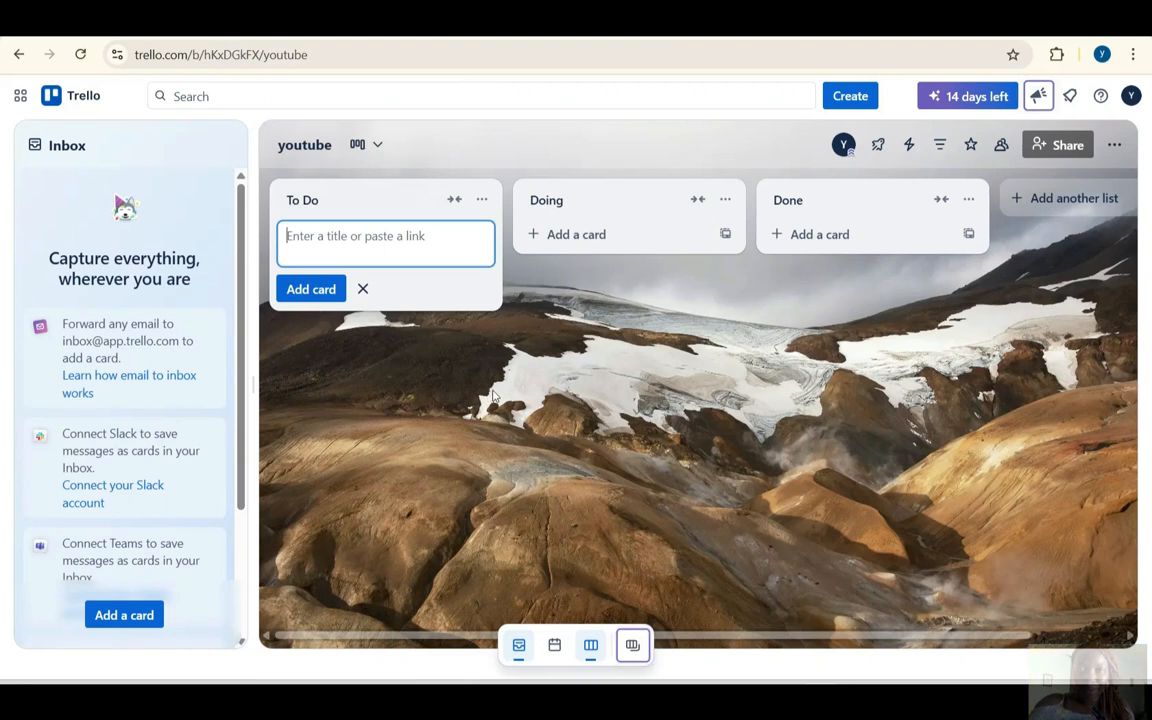
click(363, 289)
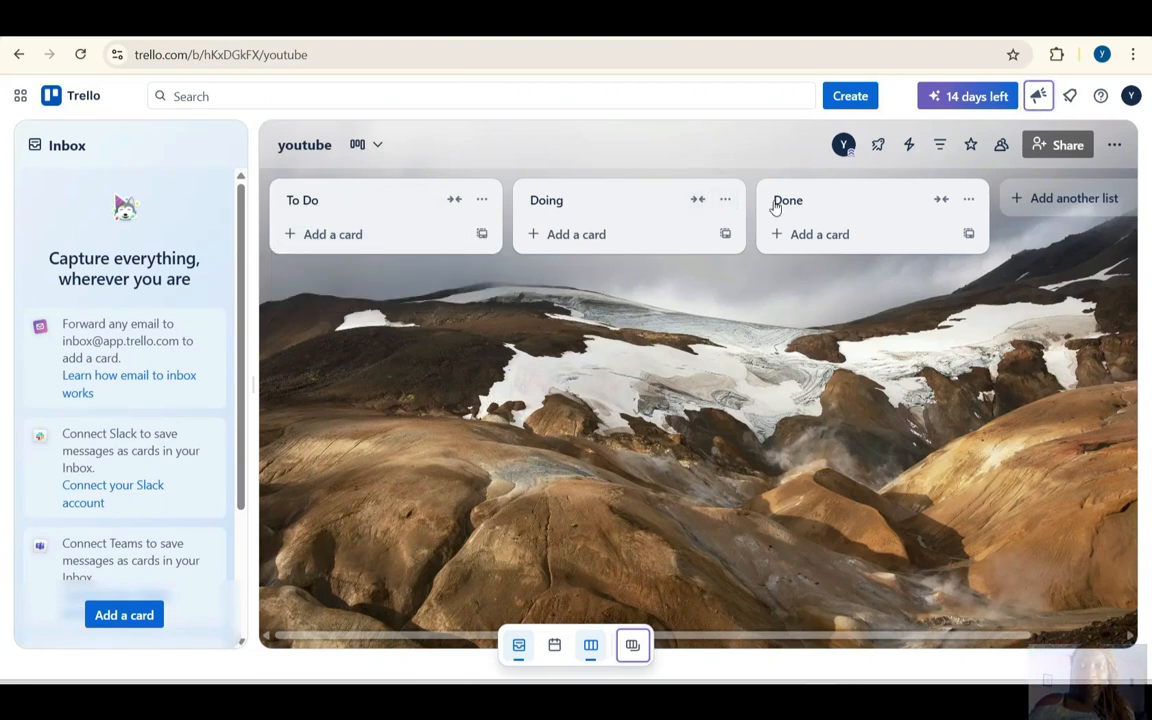
click(323, 204)
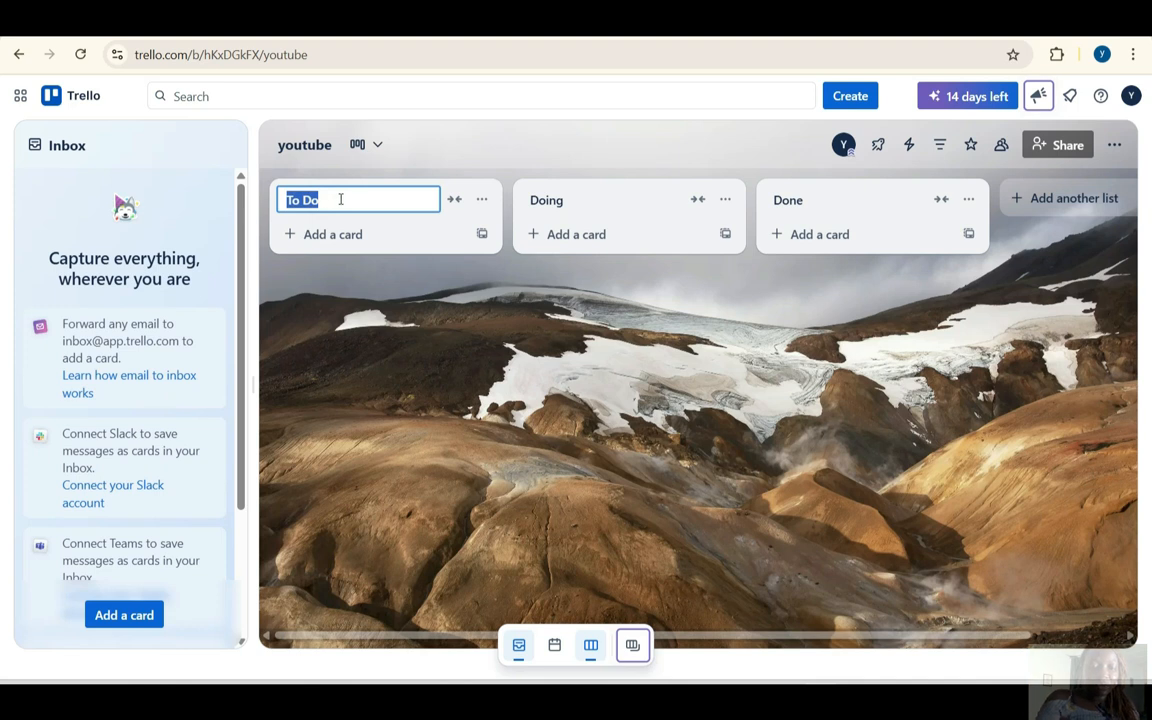
text(Back)
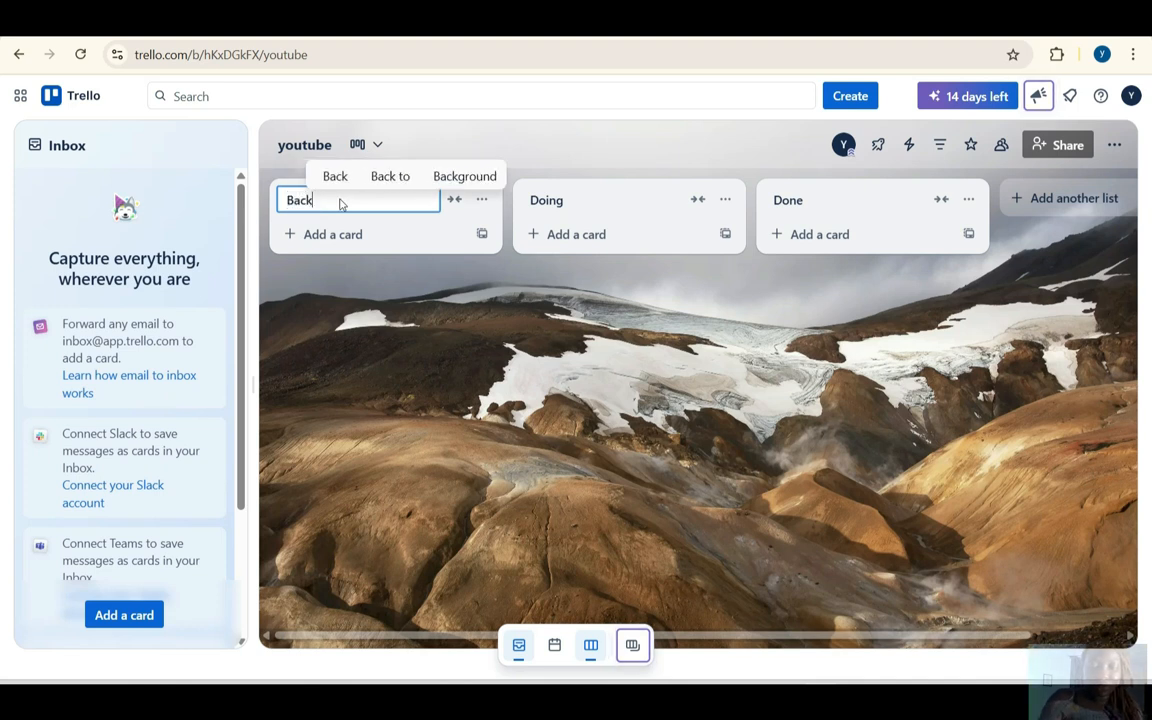
text(log)
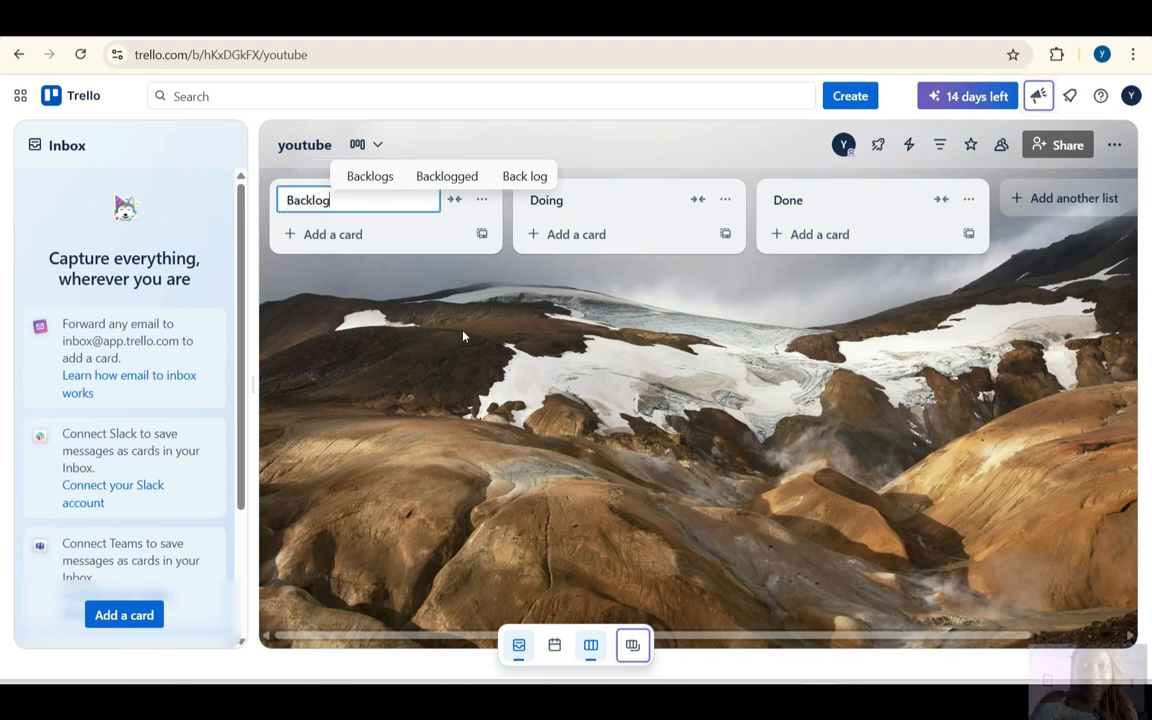
key(Return)
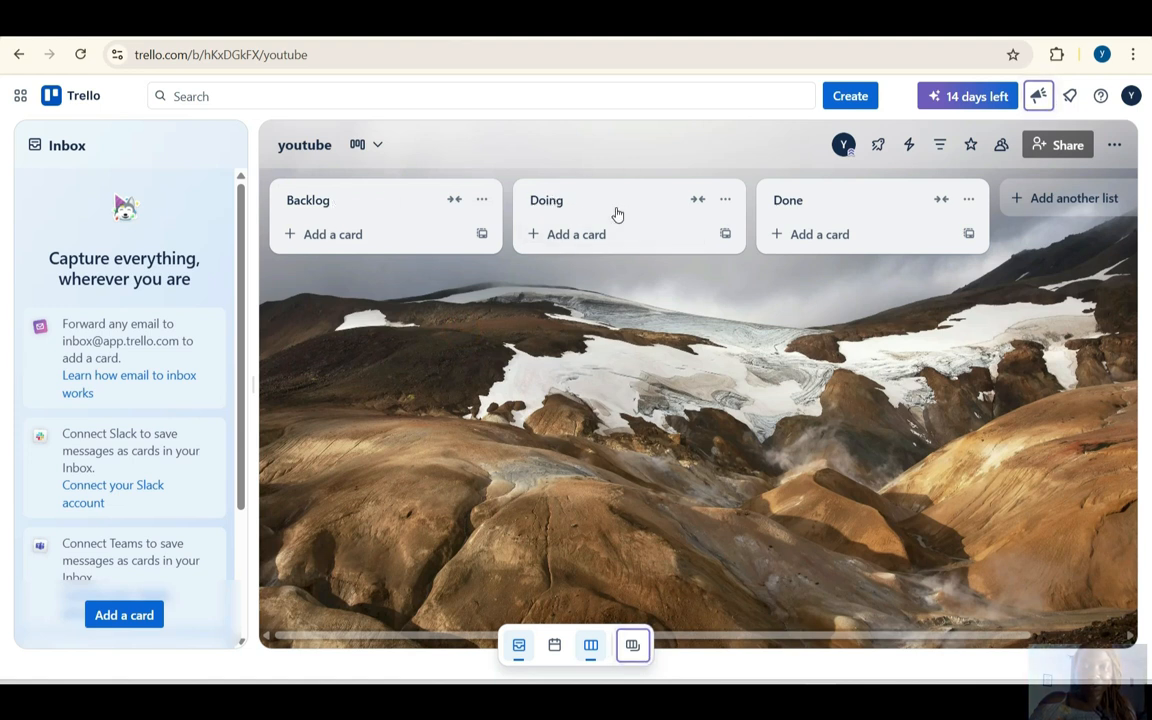
Add a new list named "To do" to the youtube board
scroll(825, 206, right, 2)
scroll(827, 208, left, 2)
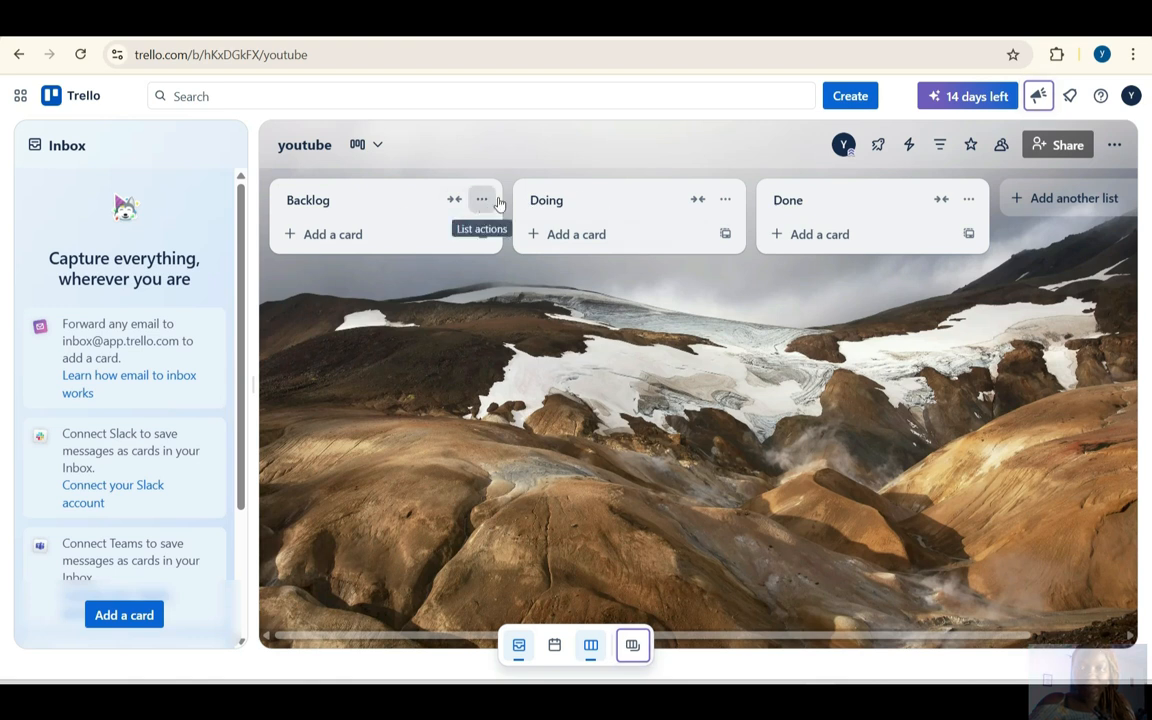
click(1036, 199)
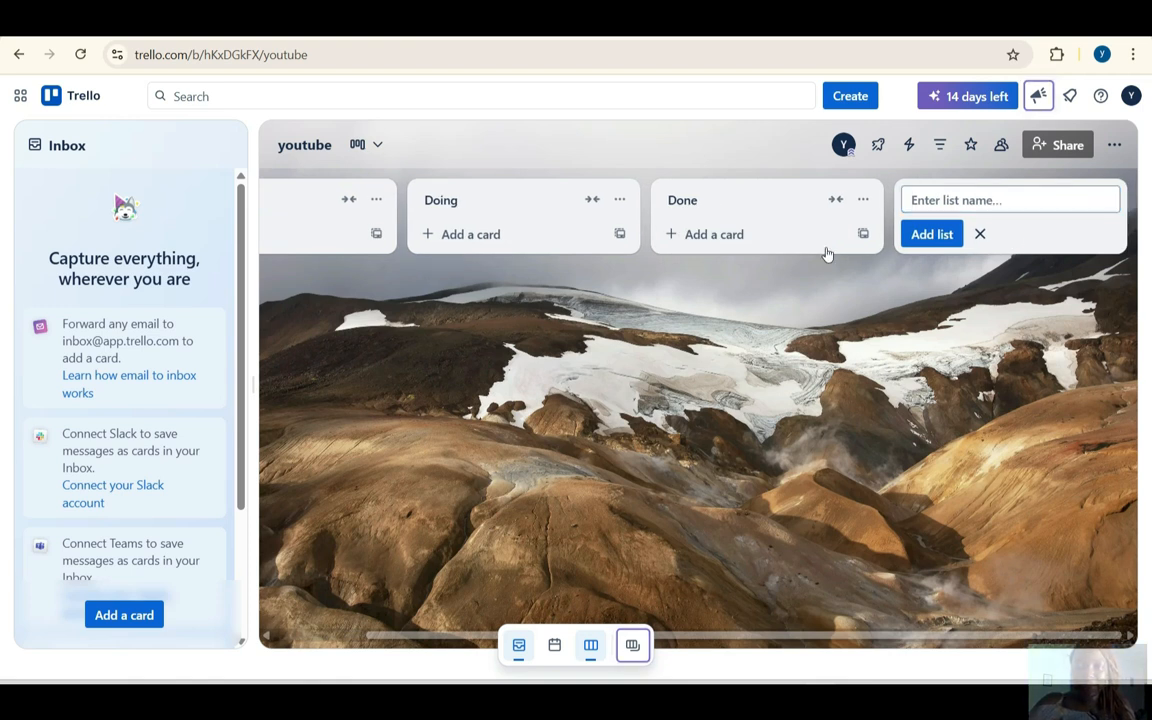
click(955, 201)
text(To d)
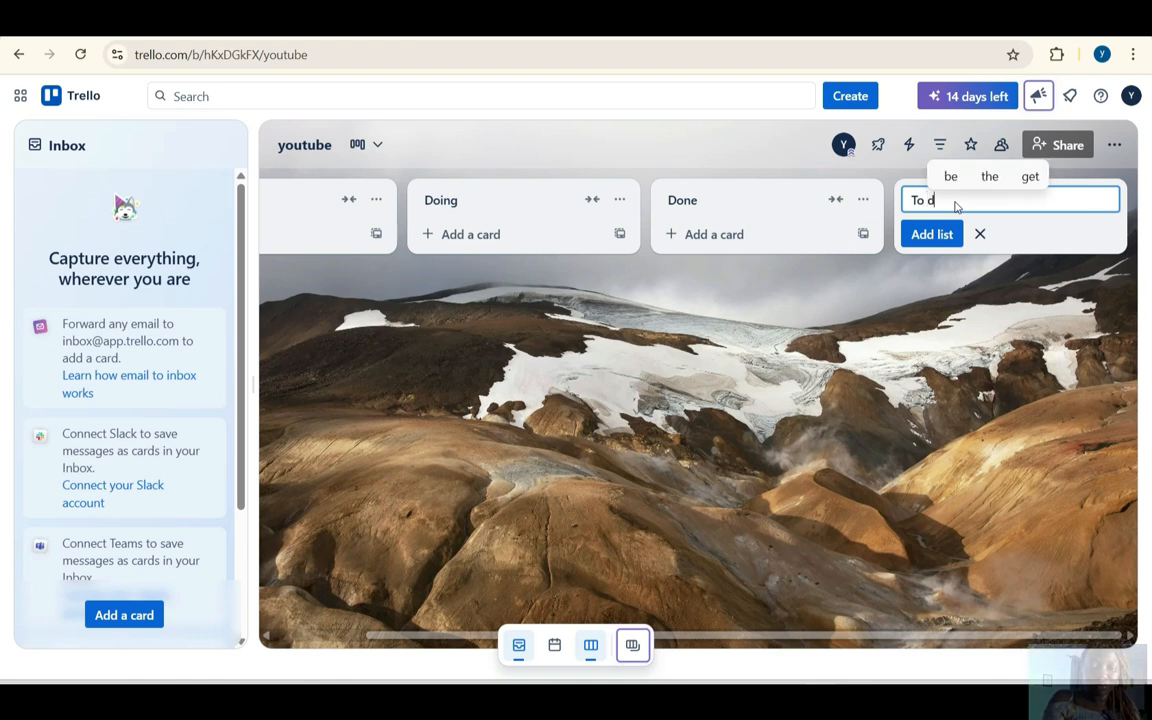
key(Escape)
click(1066, 198)
text(do)
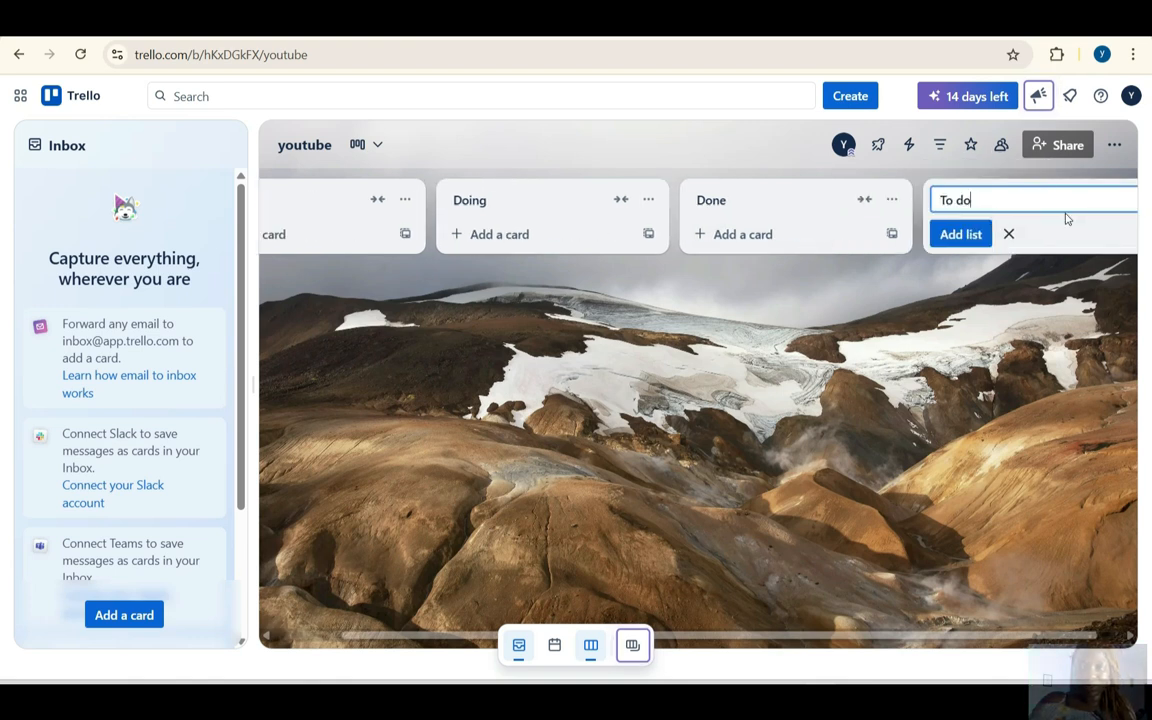
click(930, 234)
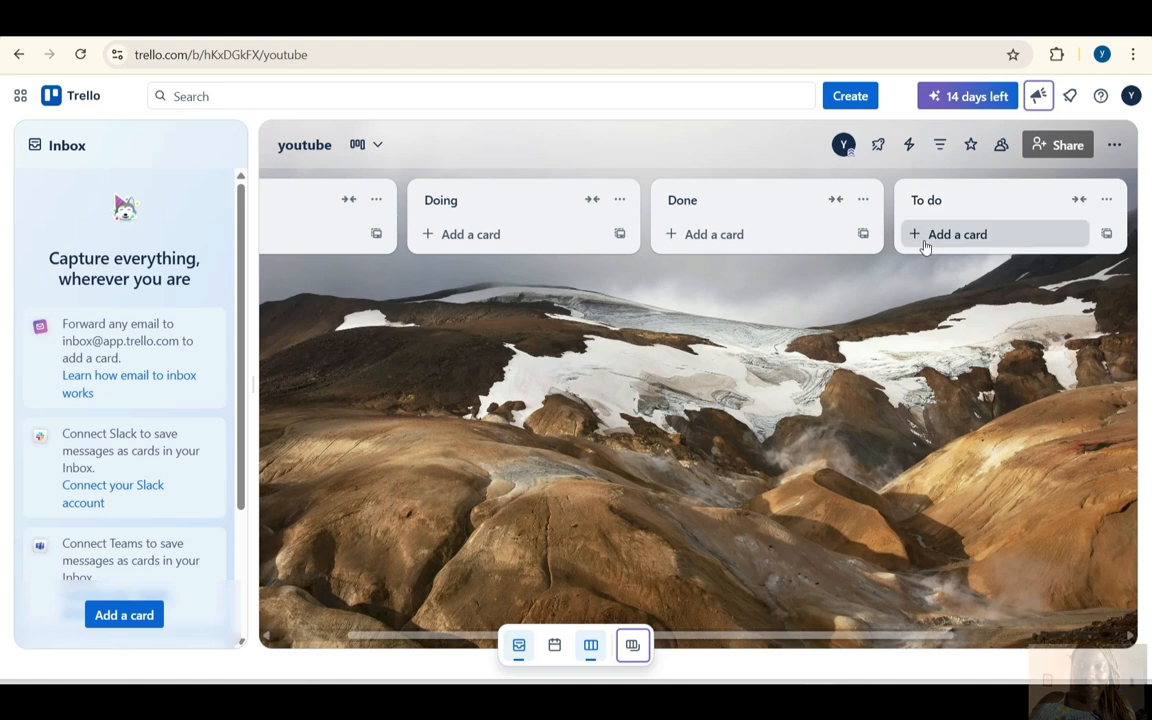
Move the To do list between the Backlog and Doing lists
drag(1003, 209, 530, 203)
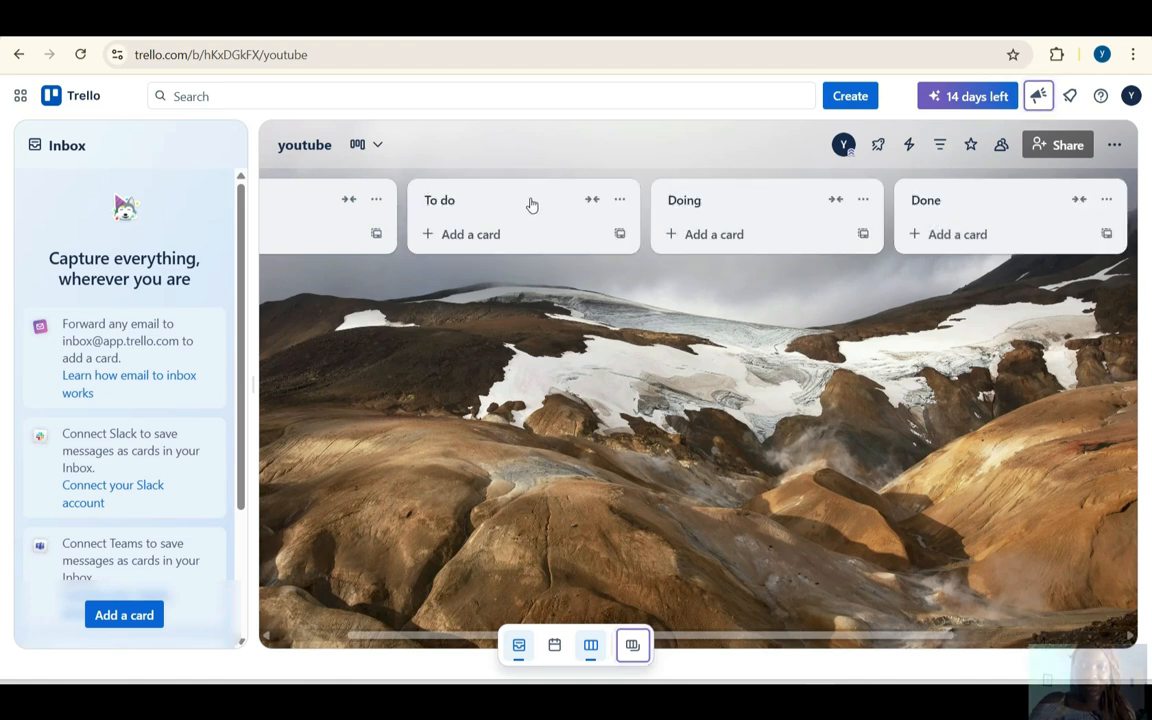
scroll(497, 288, left, 2)
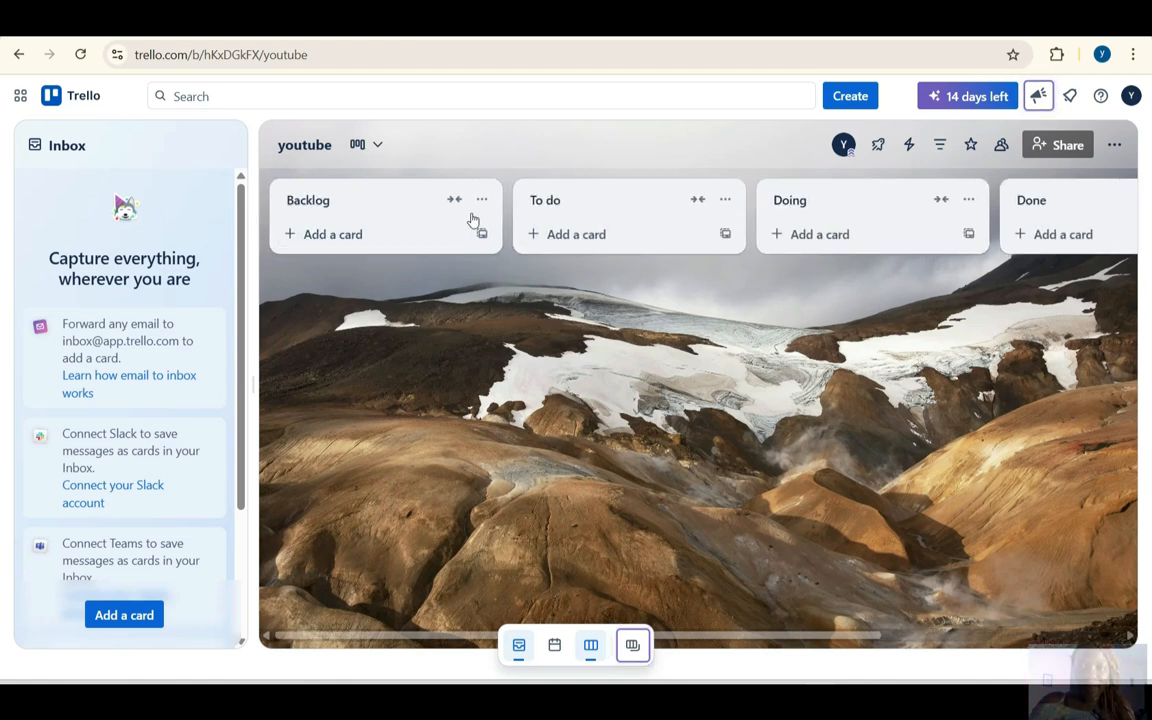
scroll(830, 211, right, 3)
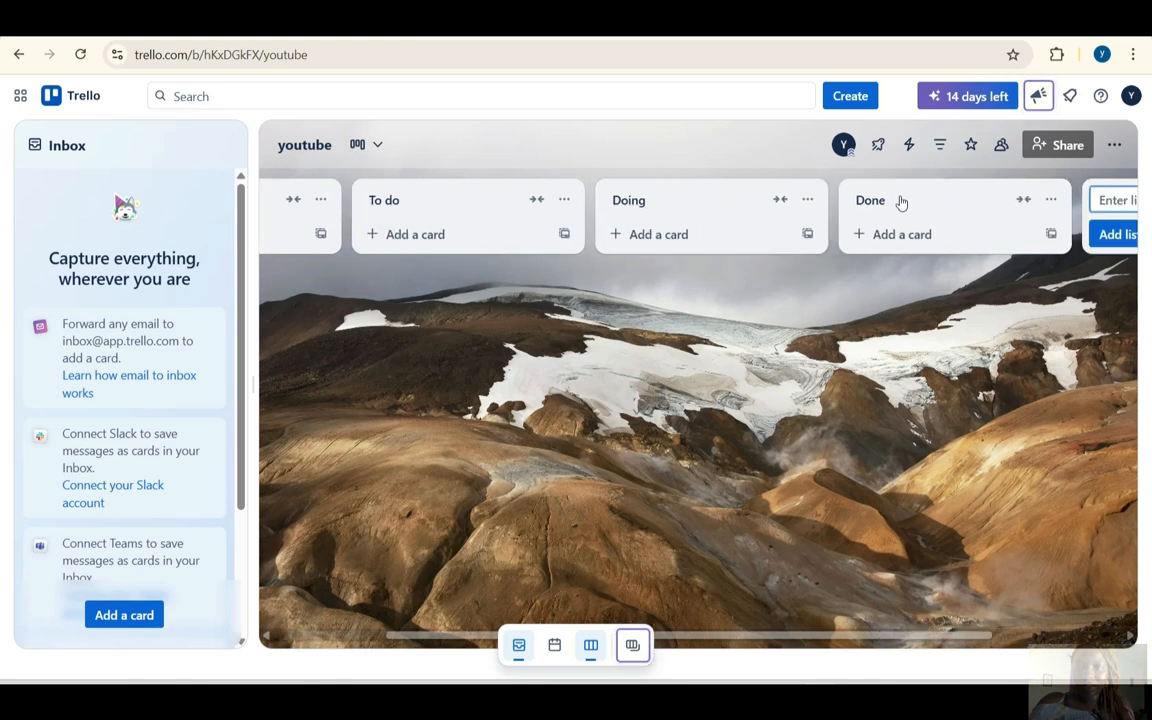
Copy "Define event goals and theme" from the Google Docs event plan and add it as the first Backlog card in Trello
scroll(905, 202, left, 3)
click(332, 236)
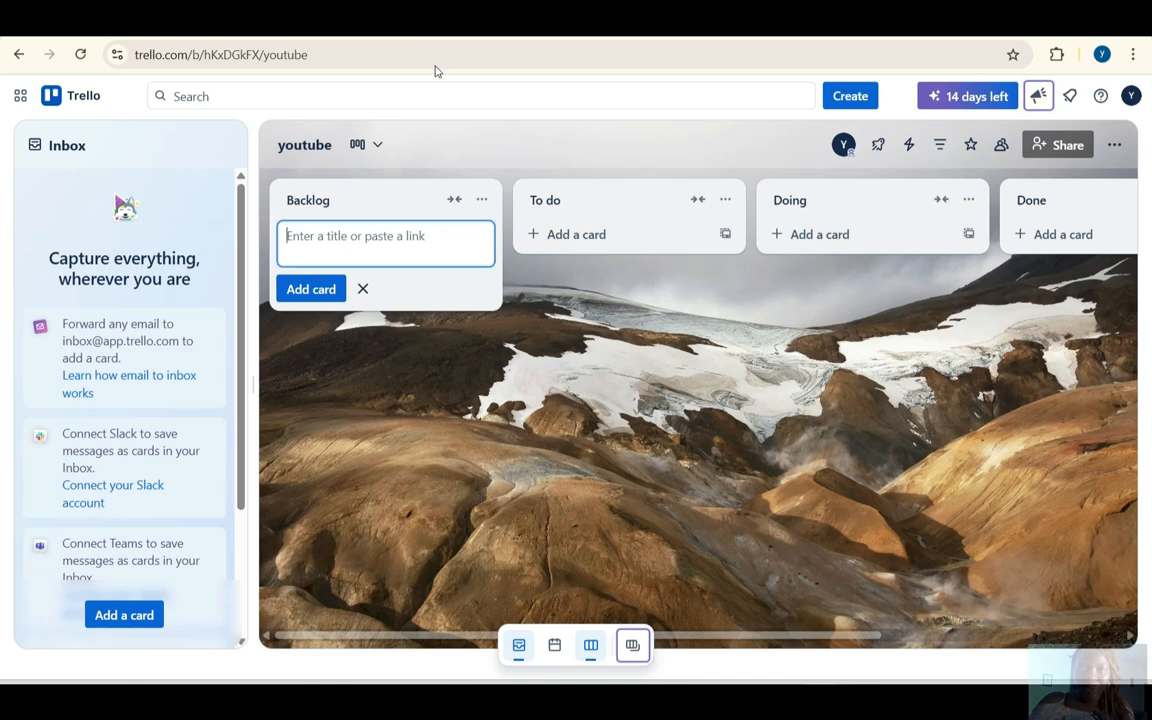
key(ctrl+Tab)
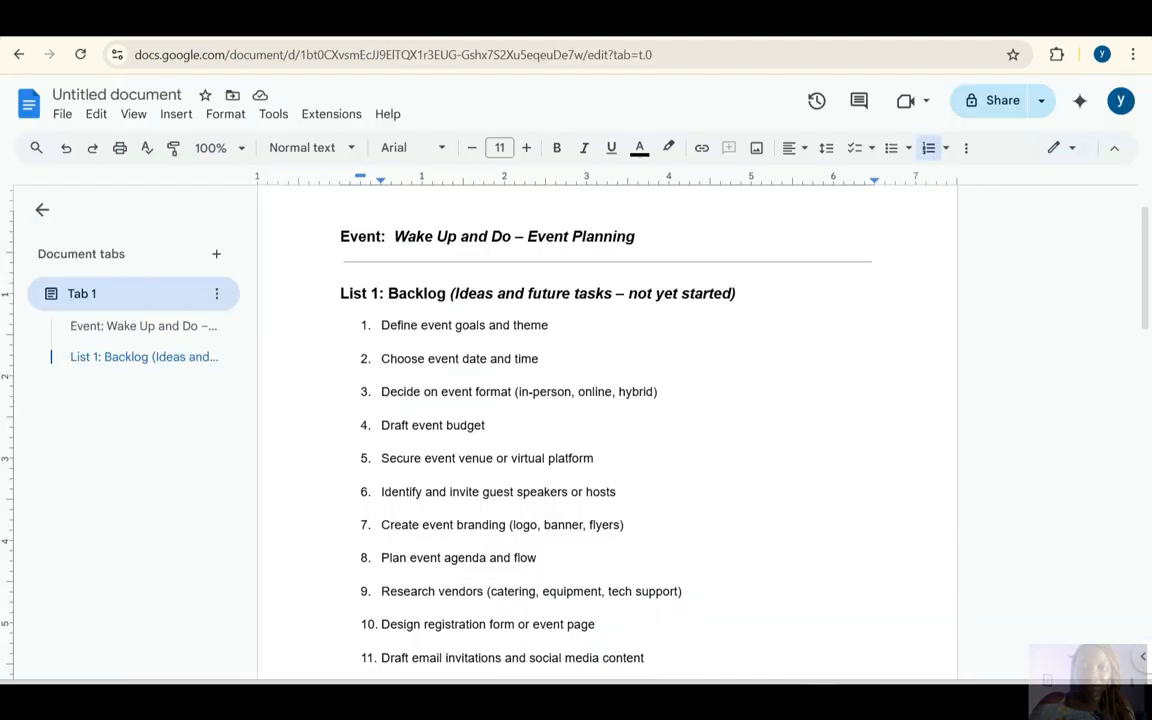
drag(380, 325, 555, 325)
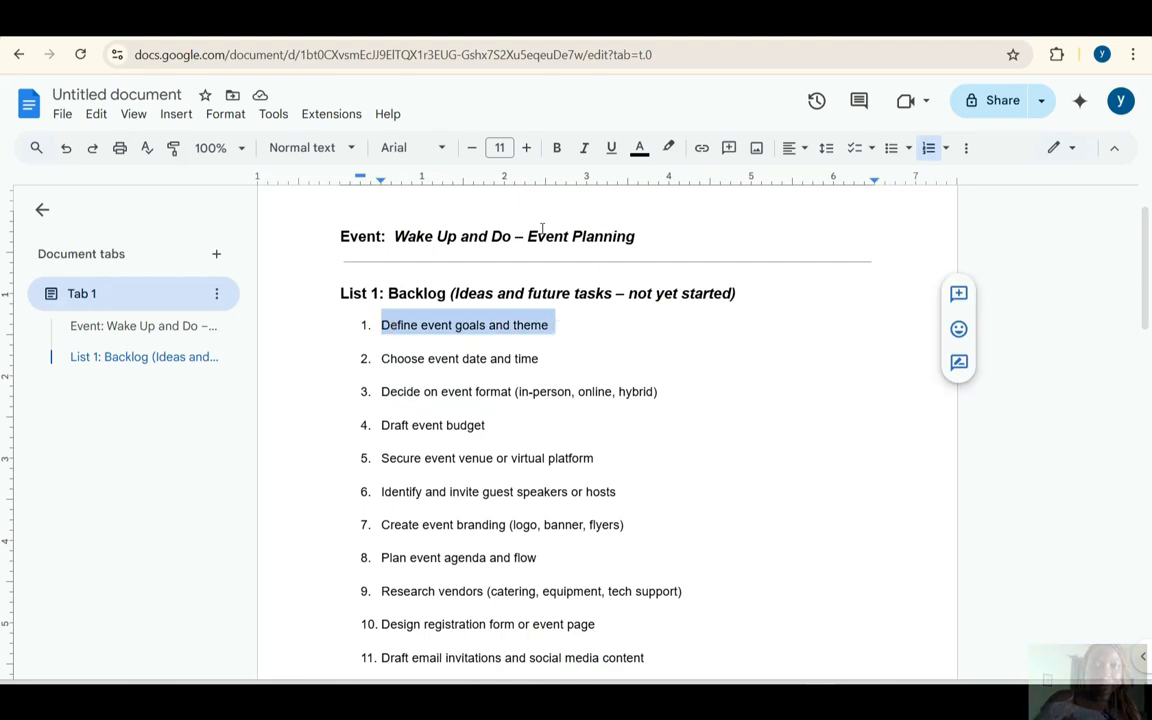
key(ctrl+c)
key(ctrl+Tab)
key(ctrl+v)
click(311, 287)
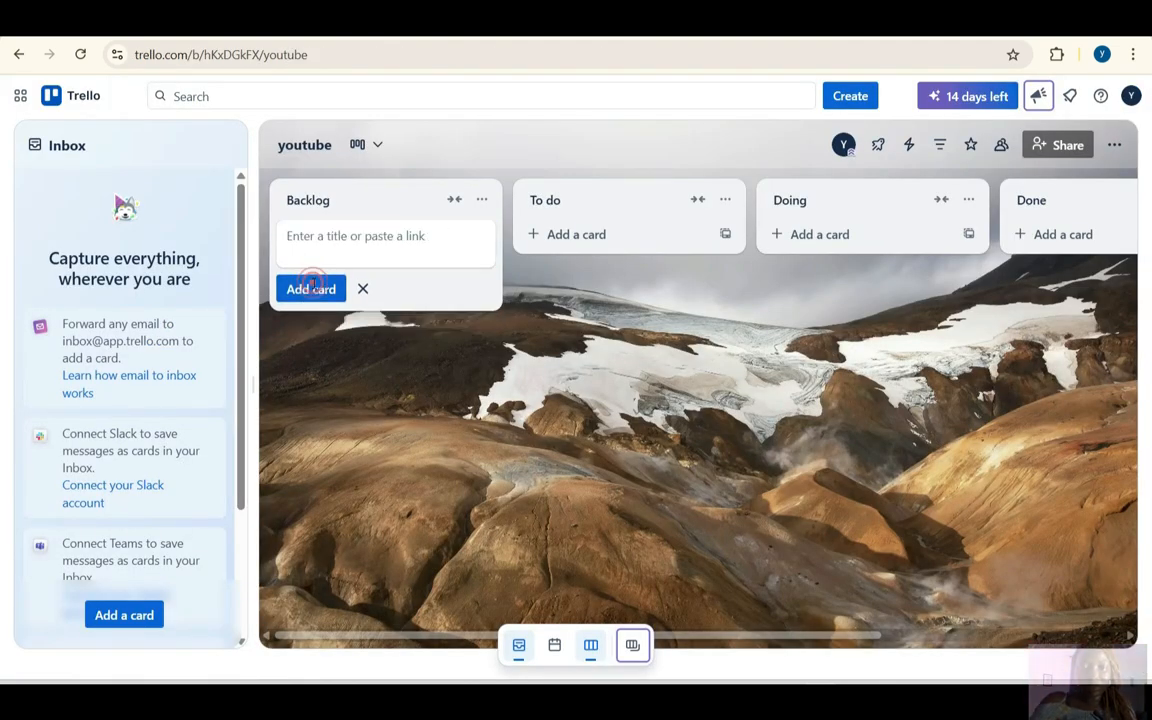
Copy the remaining tasks from the Google Docs plan and add "Choose event date and time" as a Backlog card in Trello
key(ctrl+Tab)
drag(380, 358, 548, 358)
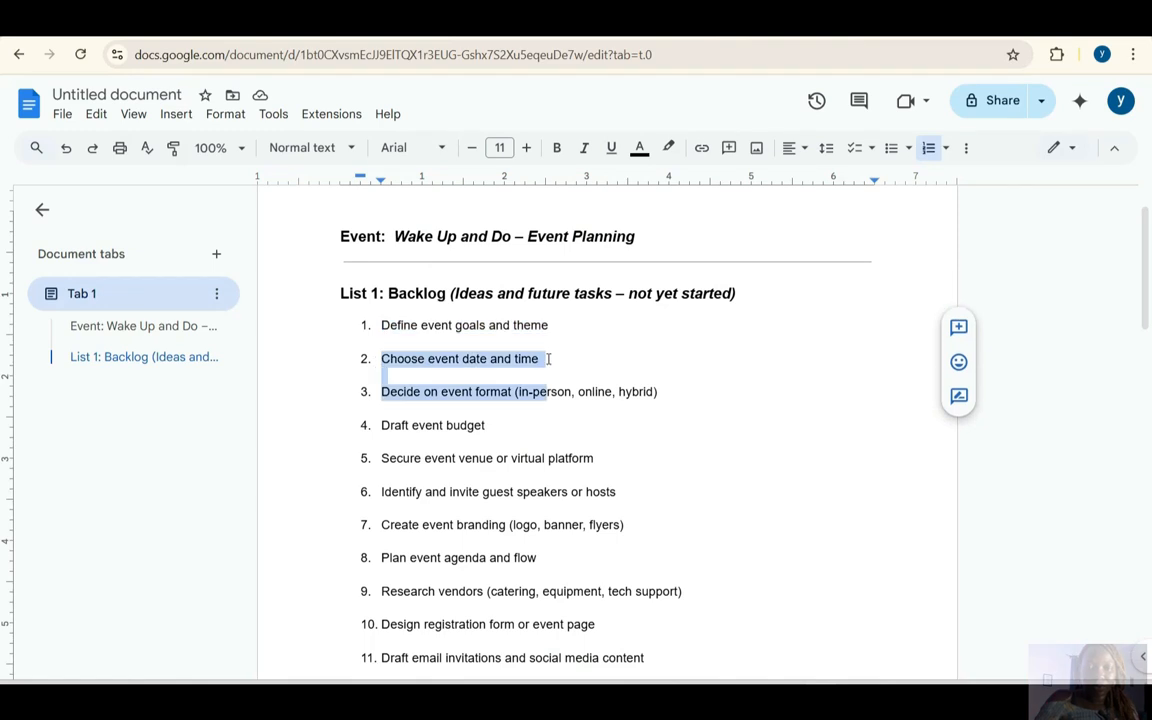
key(shift+Down)
key(shift+Down)
key(shift+Down)
key(shift+Down)
key(shift+Down)
key(shift+Down)
key(shift+Down)
key(shift+Down)
key(shift+Down)
key(shift+Down)
key(shift+Down)
key(shift+Down)
key(shift+Down)
key(shift+Down)
key(shift+Down)
key(shift+Down)
key(shift+Down)
key(shift+Down)
key(shift+Down)
key(shift+Down)
key(ctrl+v)
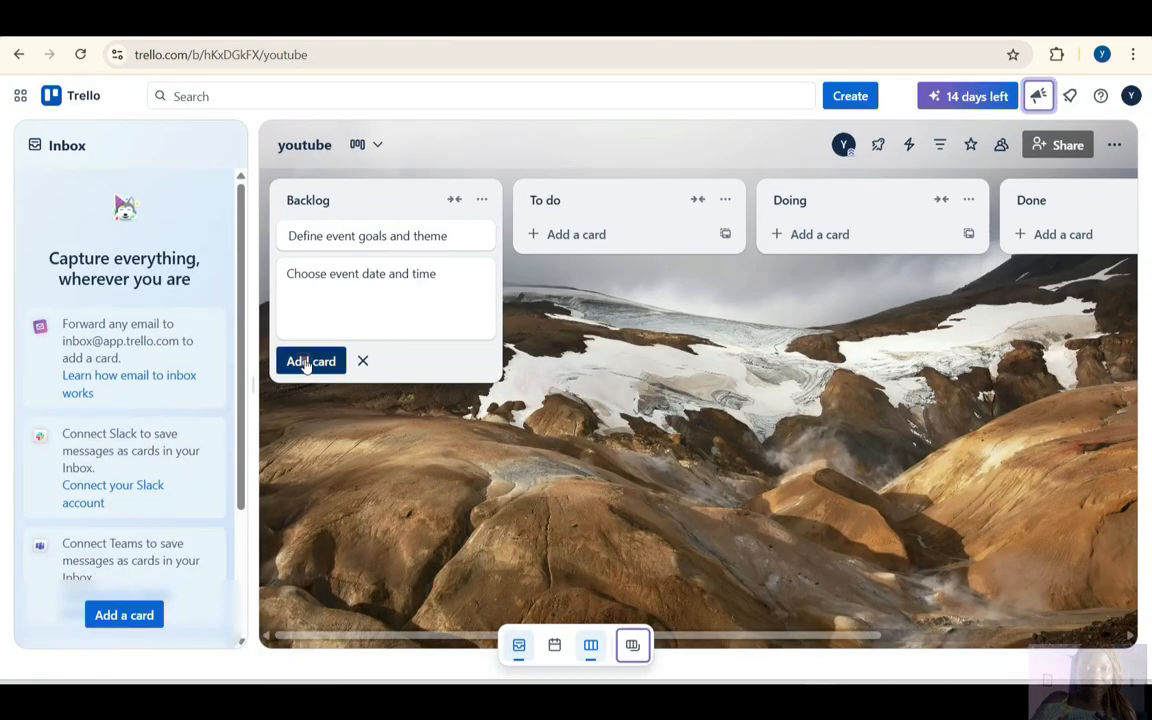
click(310, 361)
Paste the copied tasks again, trim them and add the Backlog card "Decide on event format (in-person, online, hybrid)"
key(ctrl+v)
scroll(292, 368, up, 3)
drag(287, 298, 406, 474)
key(BackSpace)
click(316, 430)
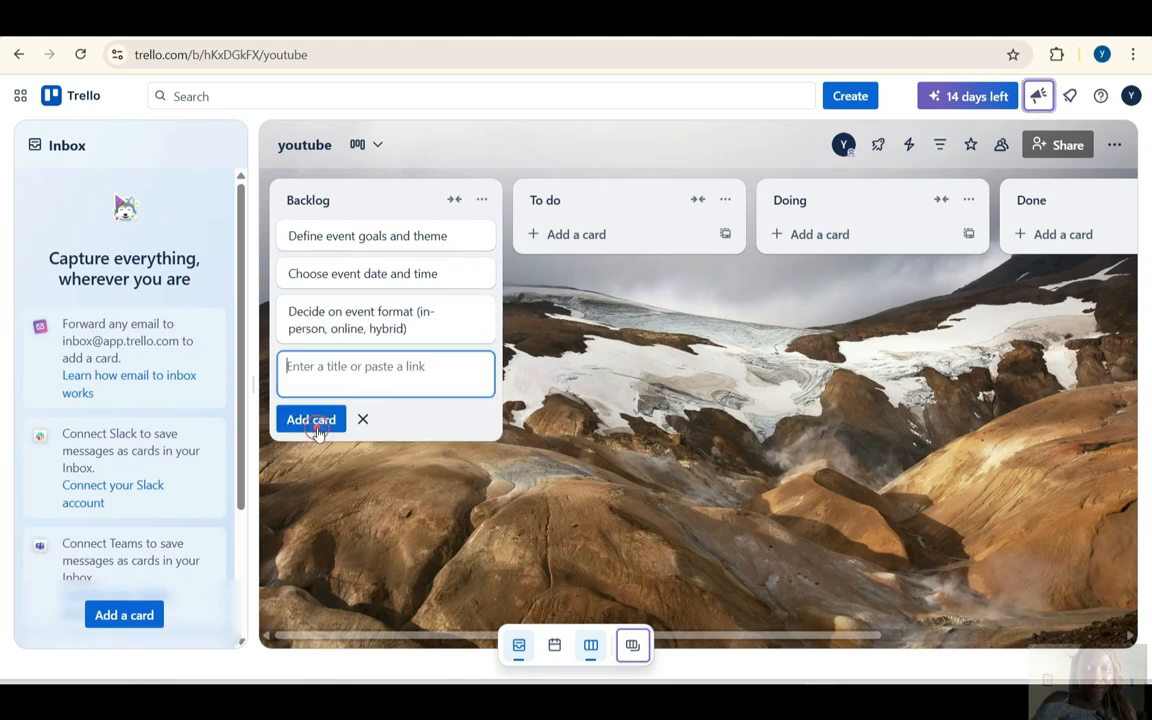
Paste the copied tasks, keep only "Draft event budget" and add it as a Backlog card
click(334, 378)
key(ctrl+v)
scroll(323, 384, up, 5)
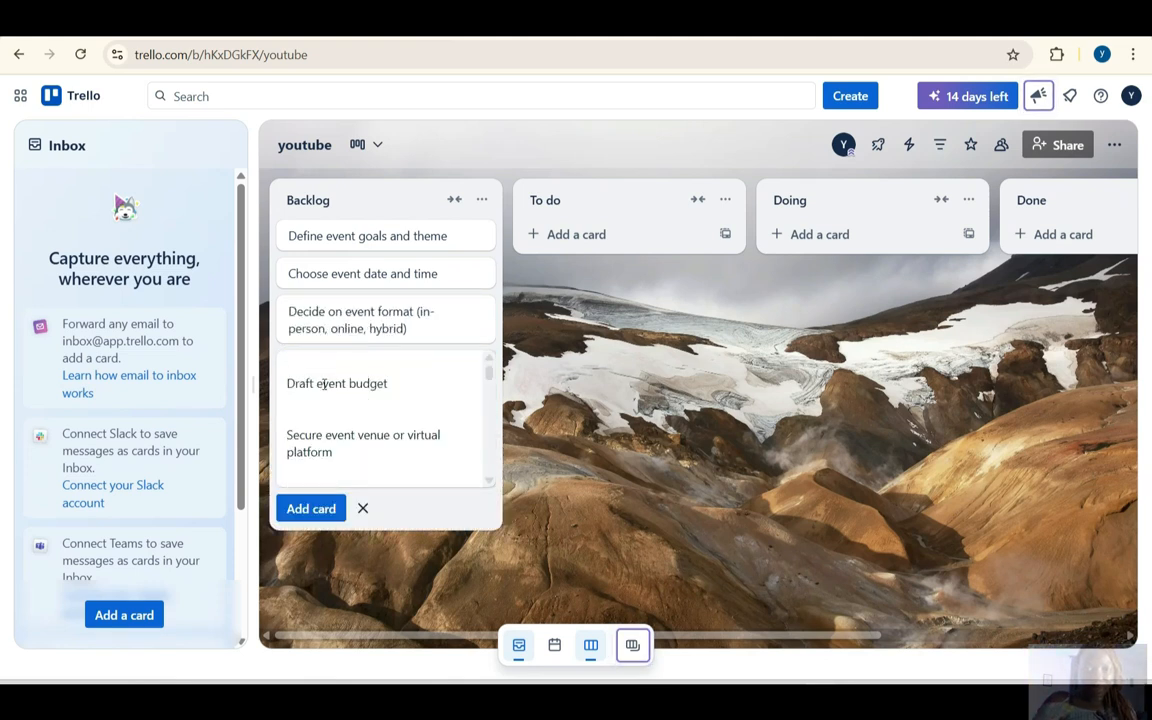
drag(290, 404, 395, 596)
key(BackSpace)
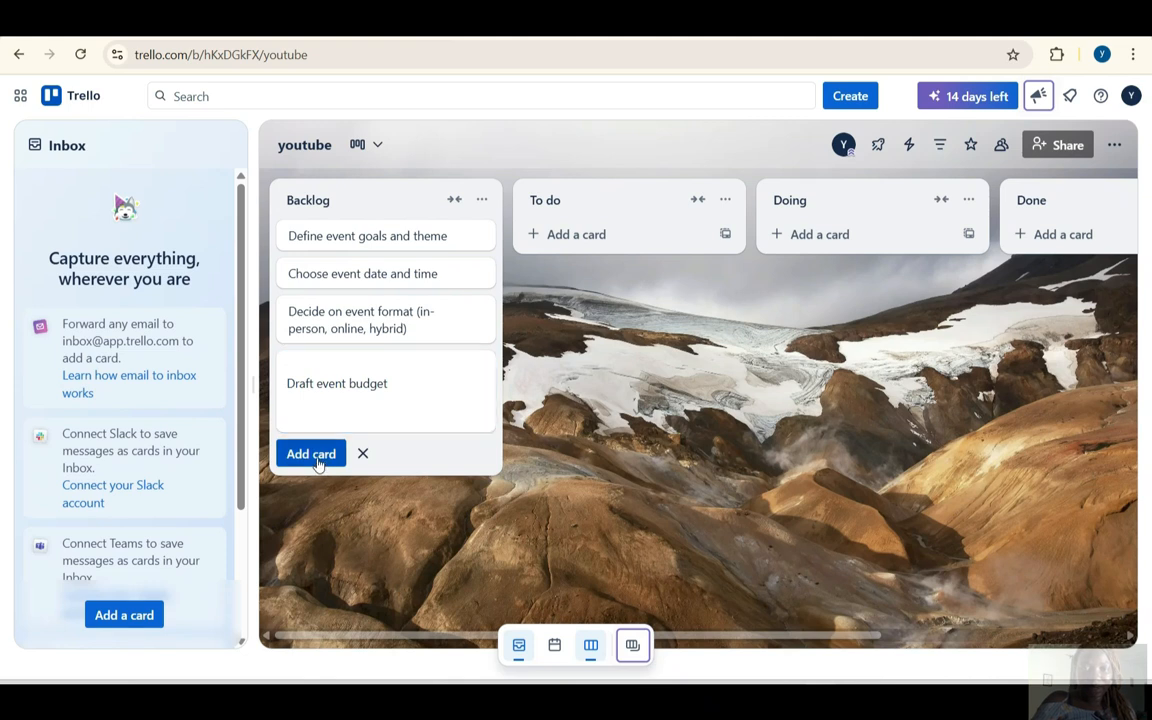
click(311, 454)
Add the Backlog cards from "Secure event venue or virtual platform" through "Plan event agenda and flow" using the copied tasks
key(ctrl+v)
scroll(320, 480, down, 2)
scroll(320, 479, up, 3)
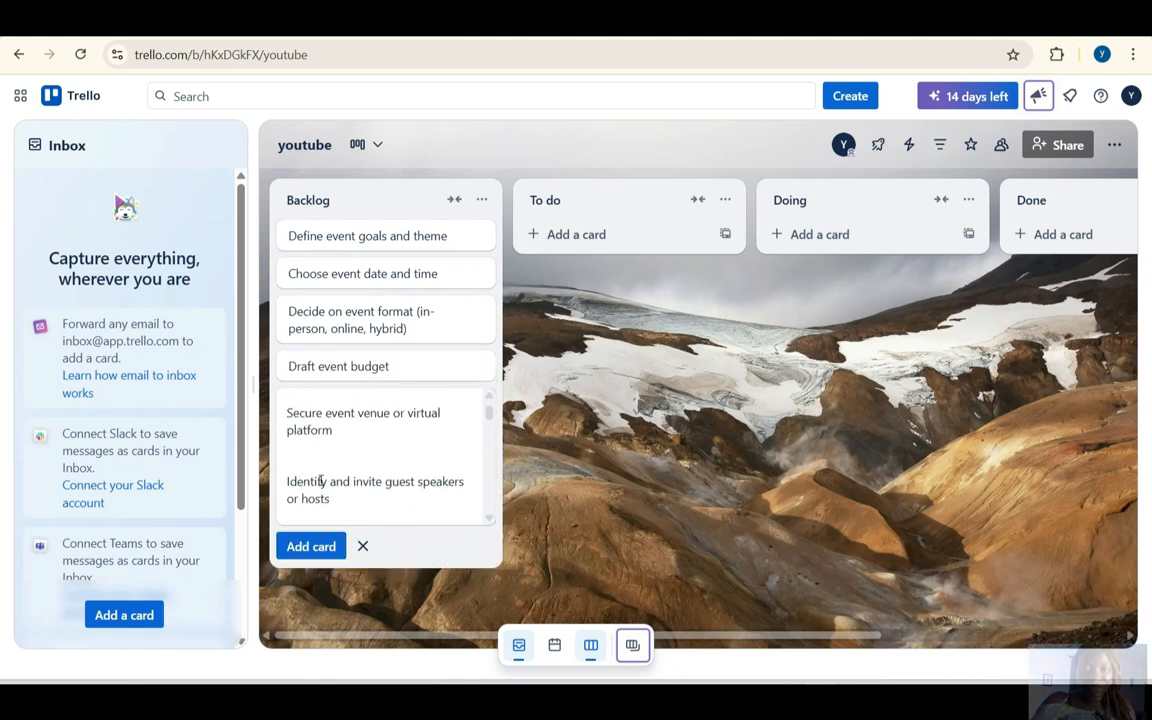
click(310, 545)
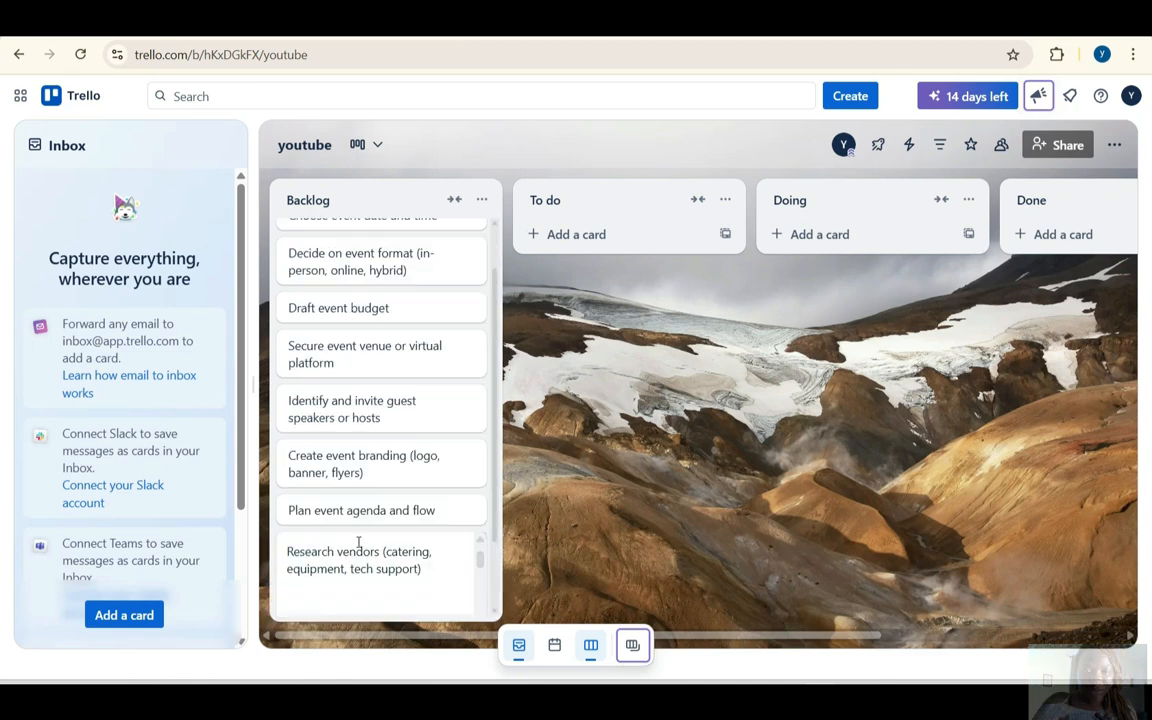
Add the Backlog card "Research vendors (catering, equipment, tech support)" and close the new-card entry
scroll(360, 545, up, 1)
scroll(374, 487, down, 2)
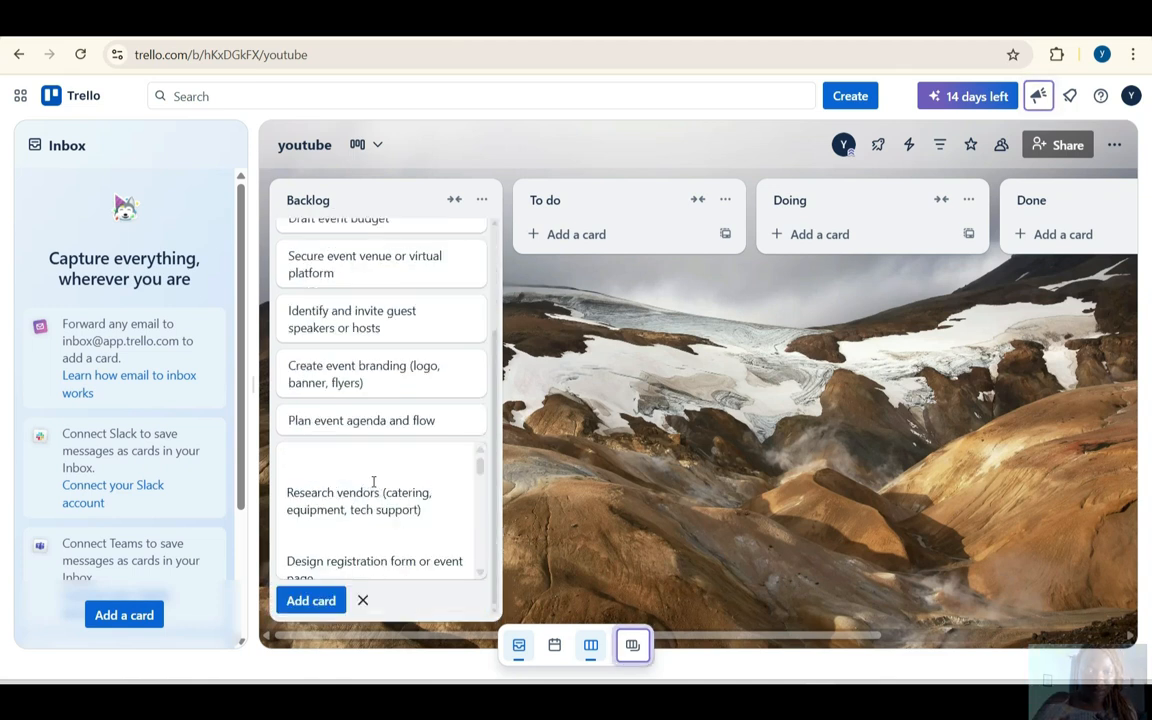
click(312, 603)
click(366, 602)
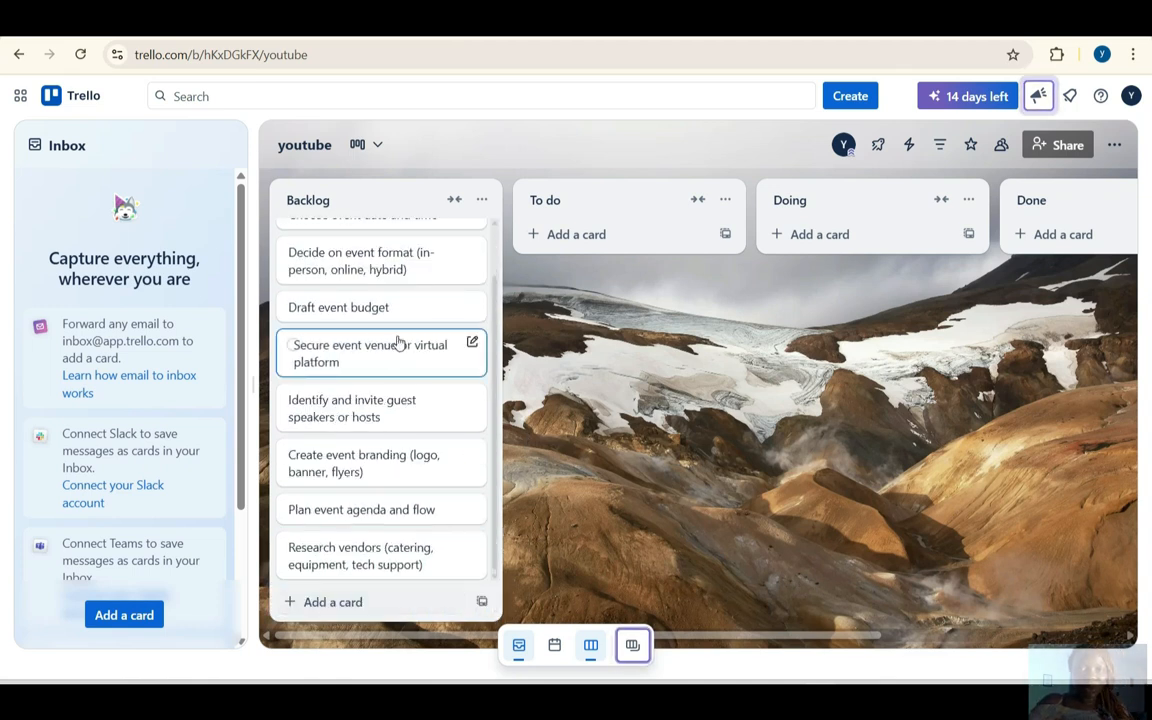
Look over the Backlog cards and open the details of "Define event goals and theme" at its title
scroll(395, 348, up, 1)
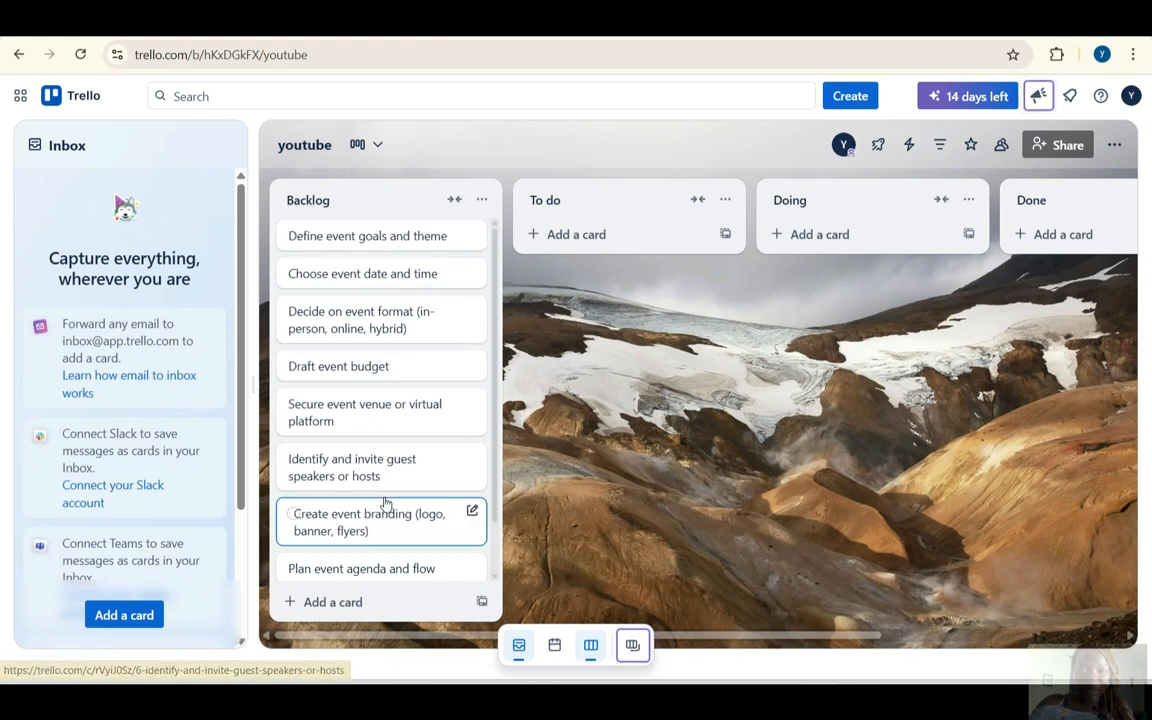
scroll(386, 505, down, 1)
scroll(386, 505, up, 1)
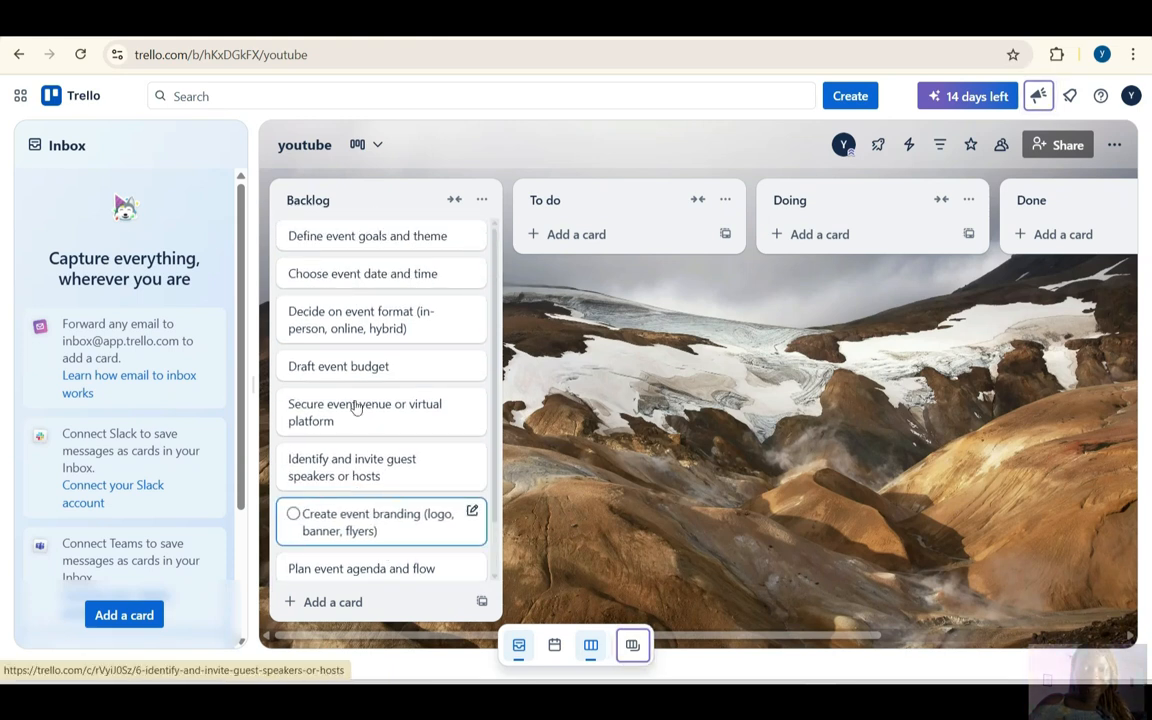
click(383, 241)
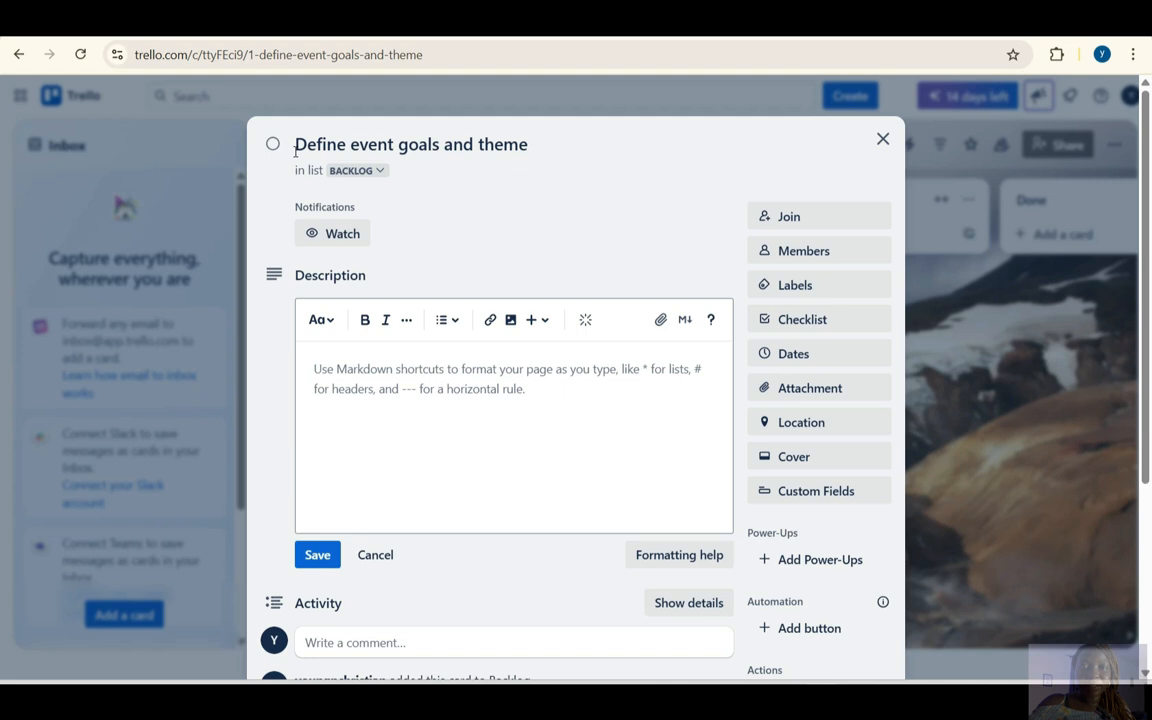
click(532, 144)
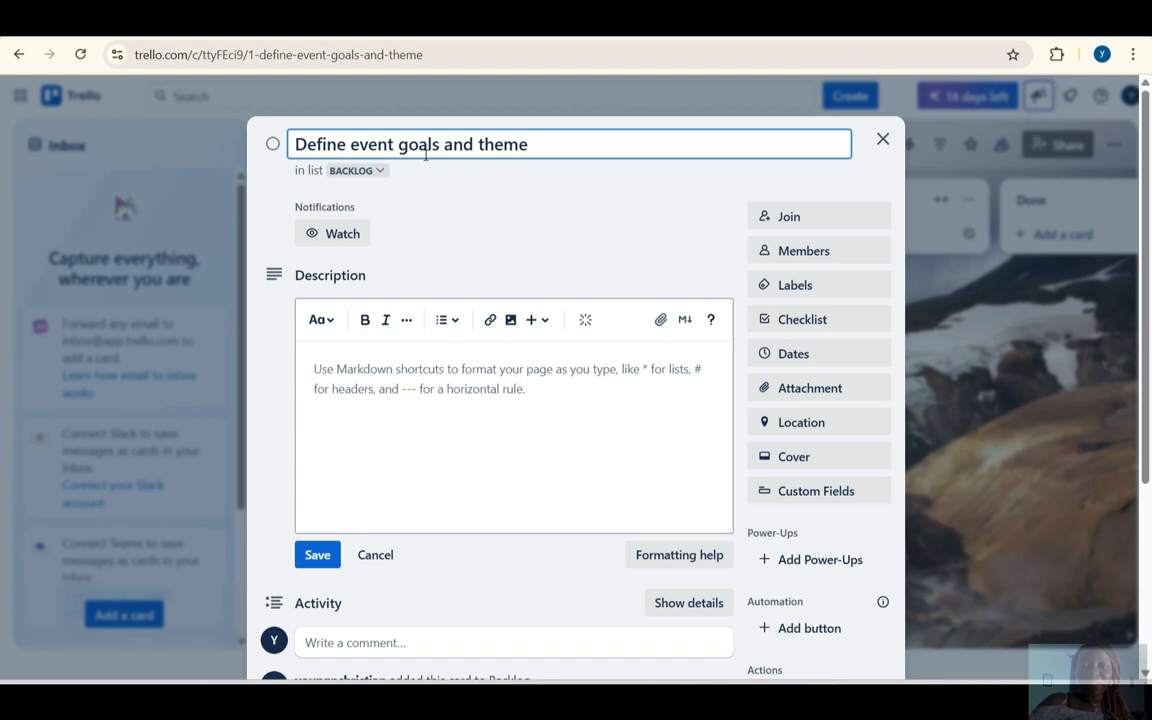
Enter the card description "Feminie energy with women empowerment and faith centered."
click(409, 382)
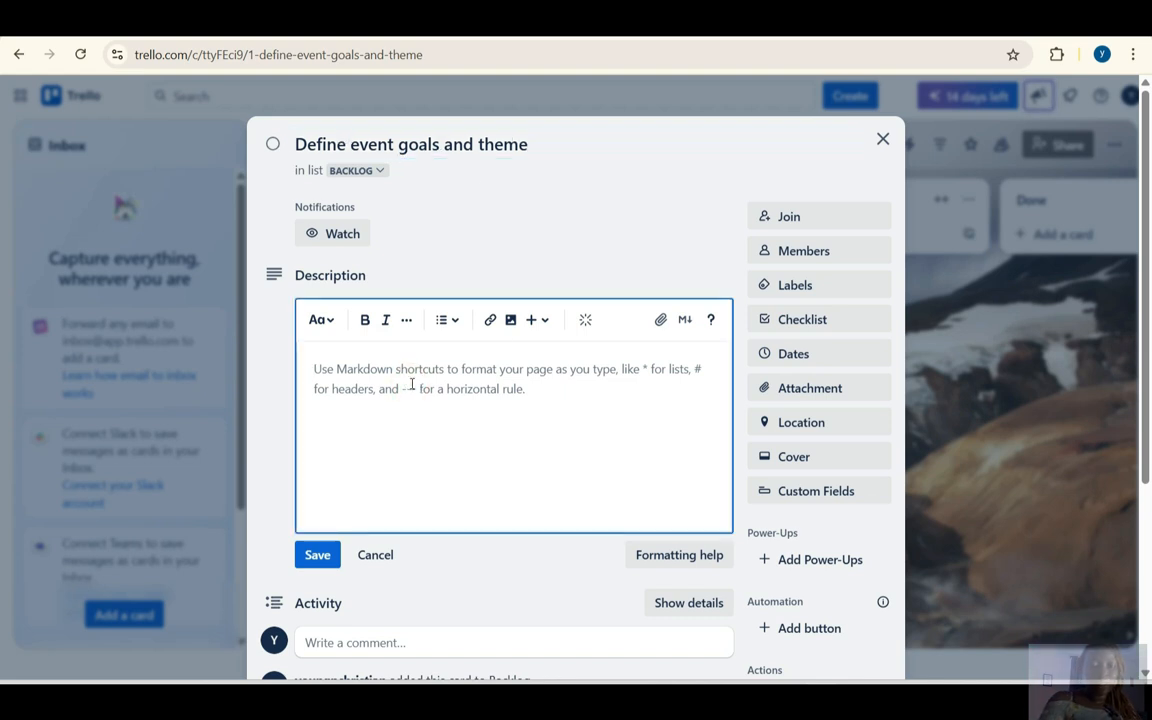
text(Fe)
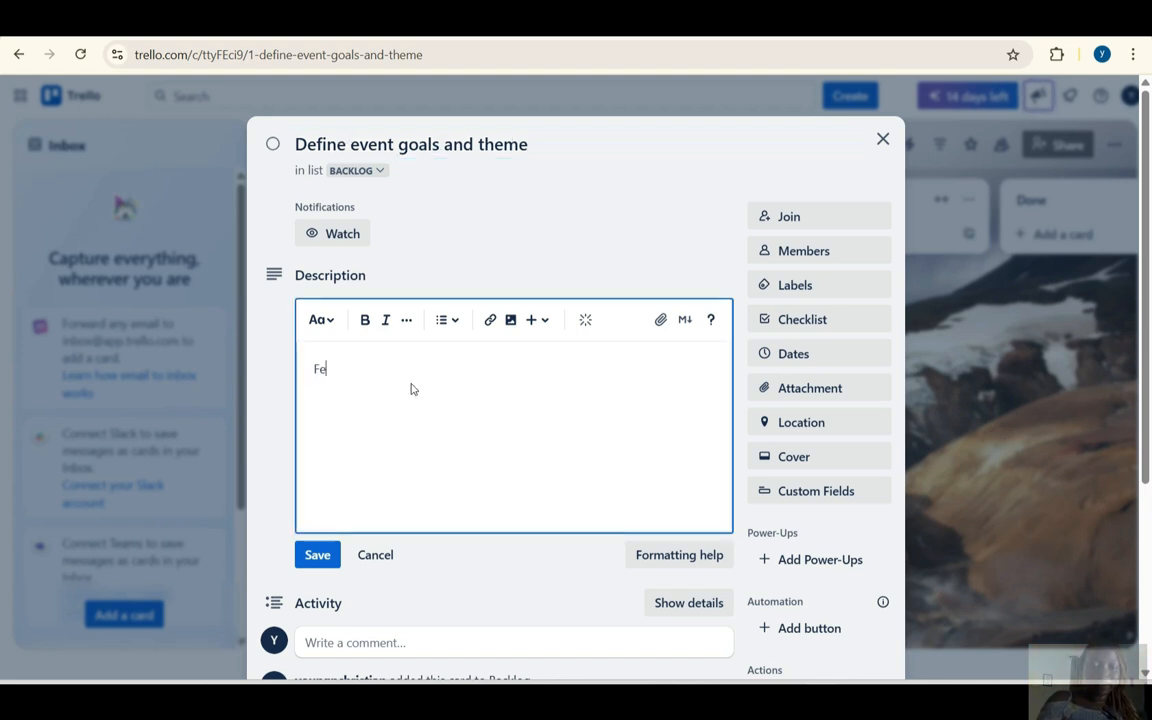
text(minie energy with women em)
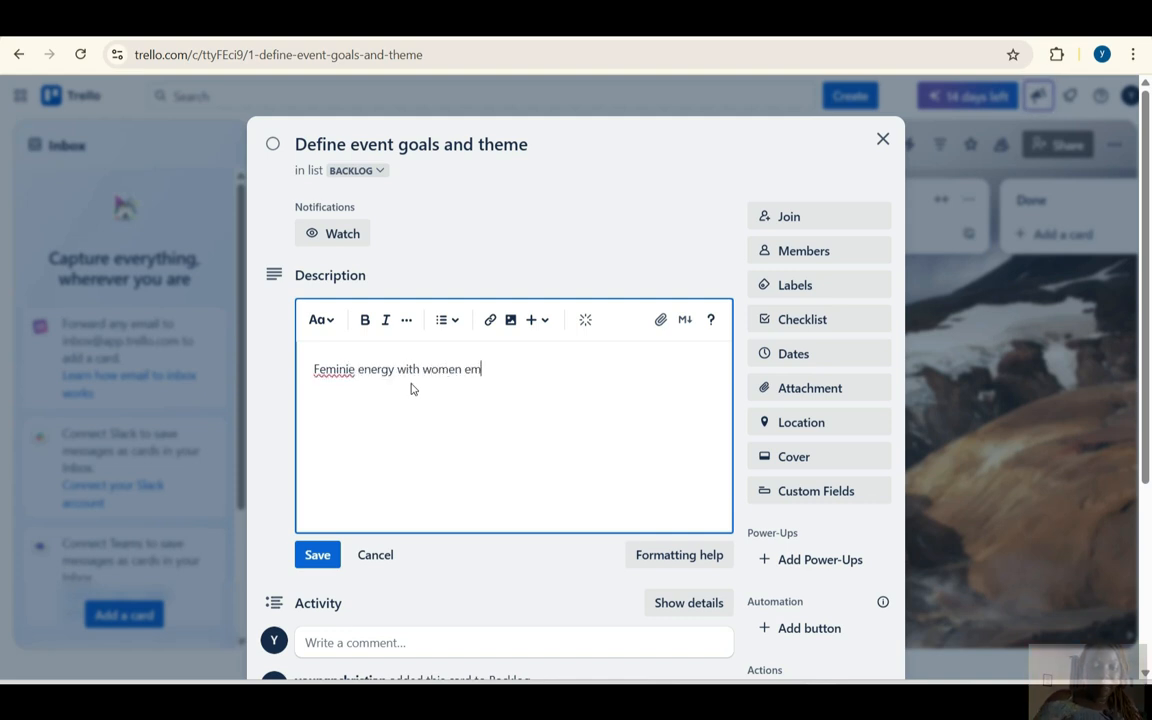
text(power)
key(BackSpace)
key(BackSpace)
text(wermen)
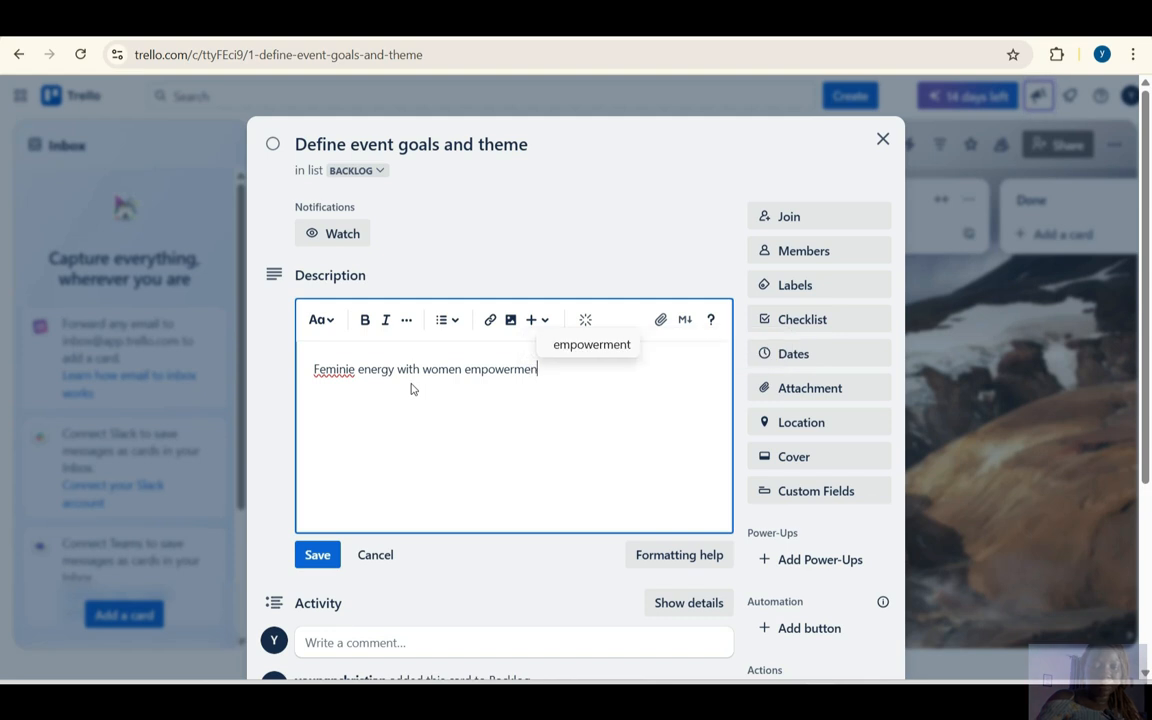
text(t and faith based)
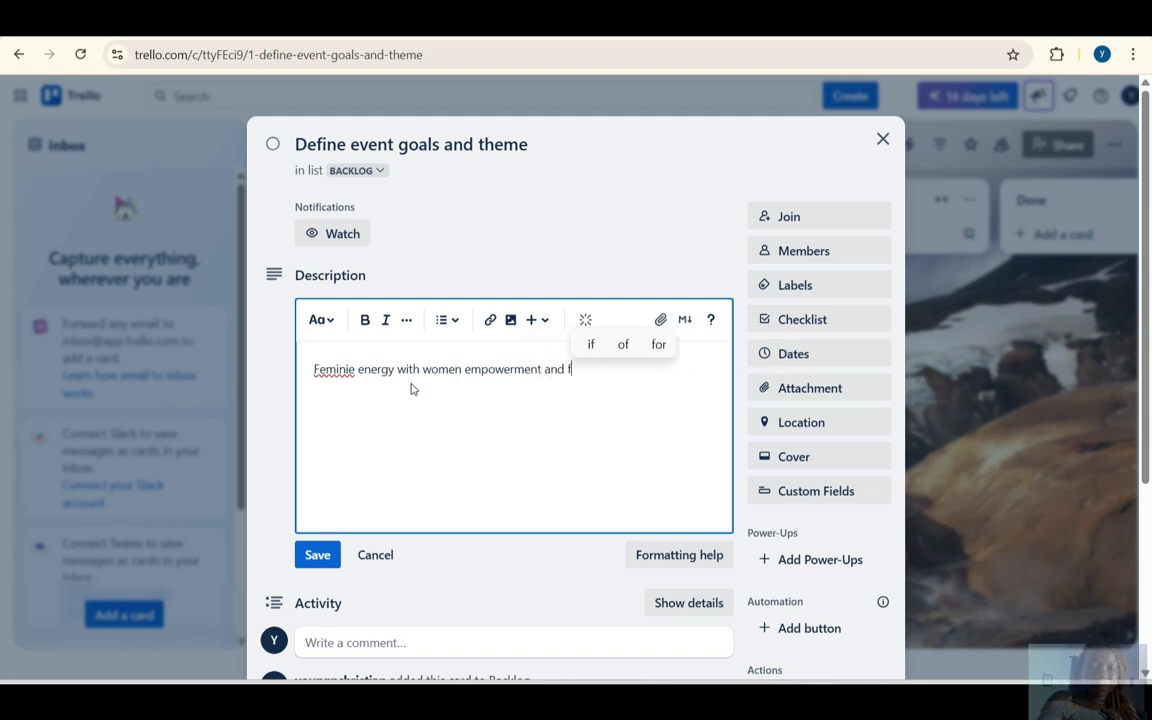
key(BackSpace)
text(centered.)
Correct the description's misspelled first word to "Feminine" and start a new line below the sentence
right_click(337, 368)
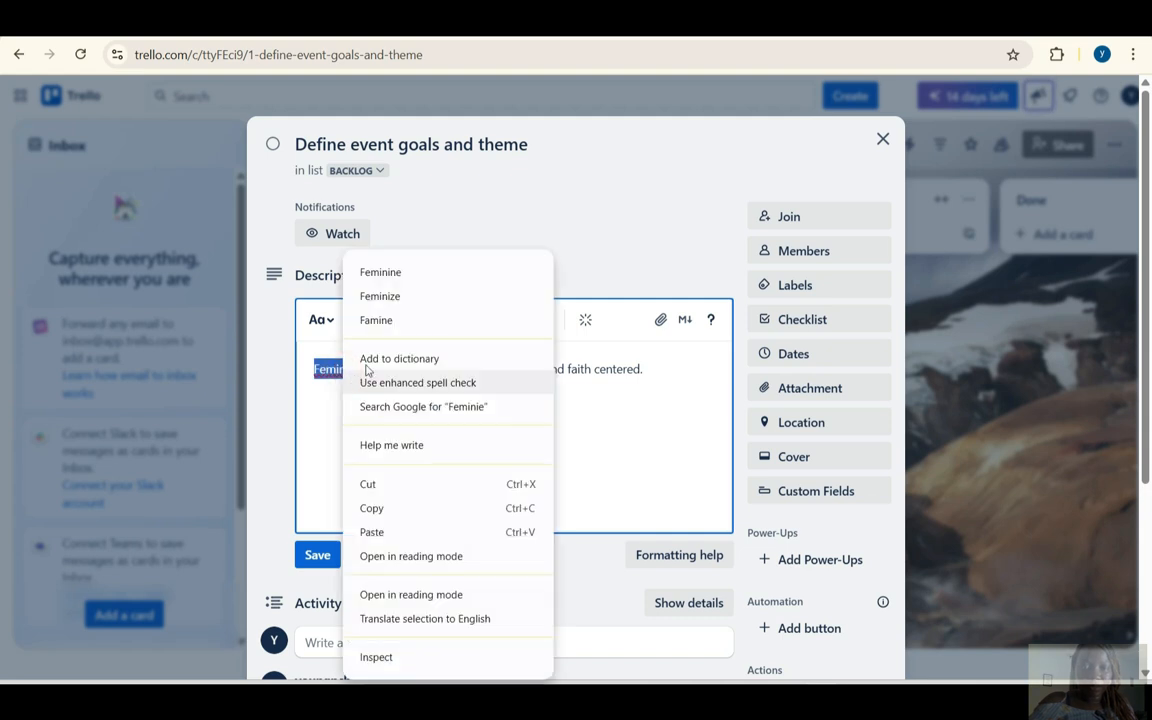
click(384, 272)
click(527, 403)
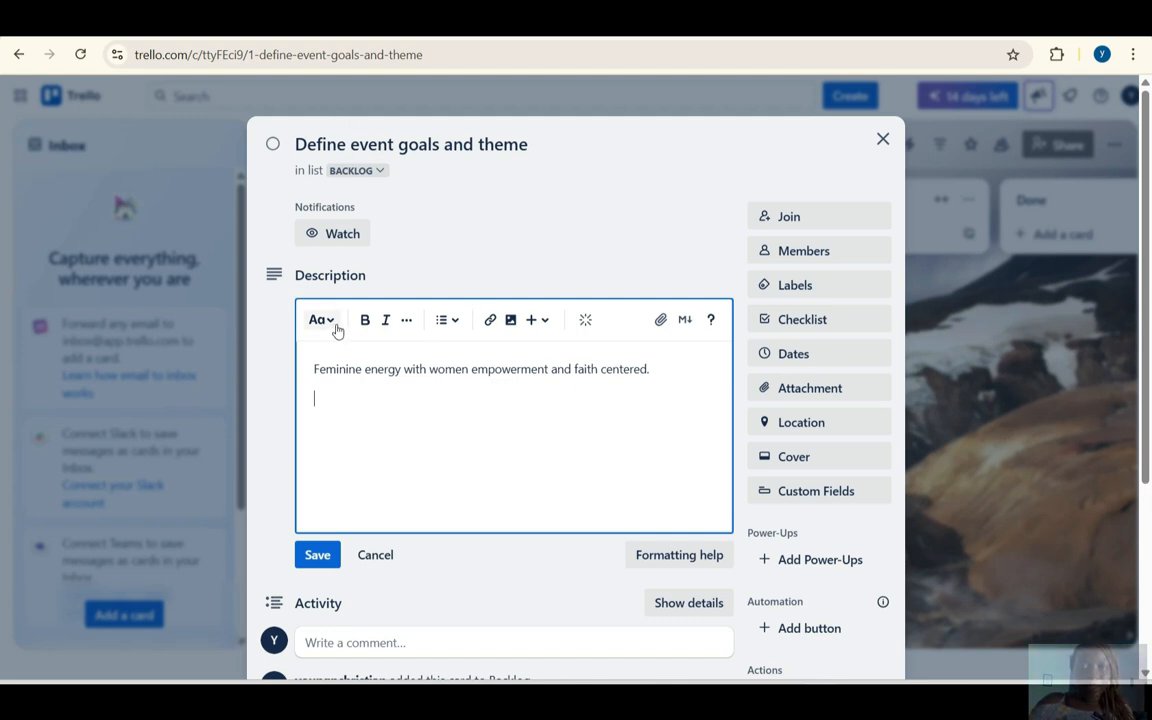
Add the line "check out this website" below the first sentence of the card description
click(489, 322)
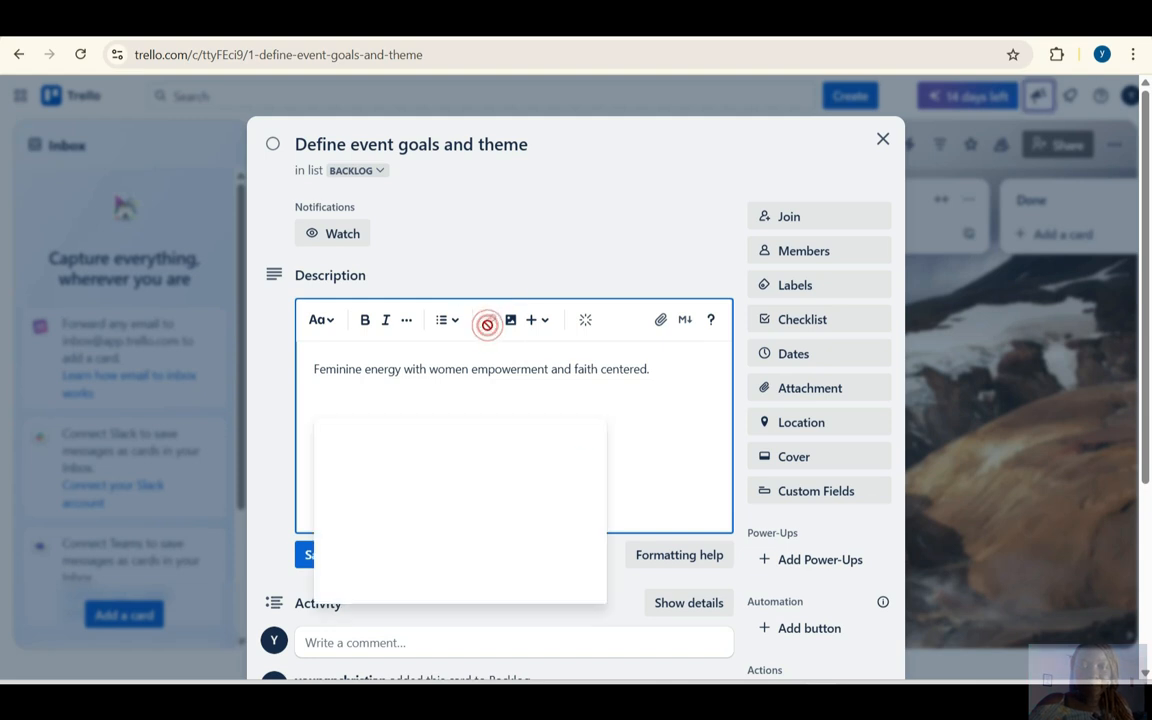
click(545, 389)
text(check out this website)
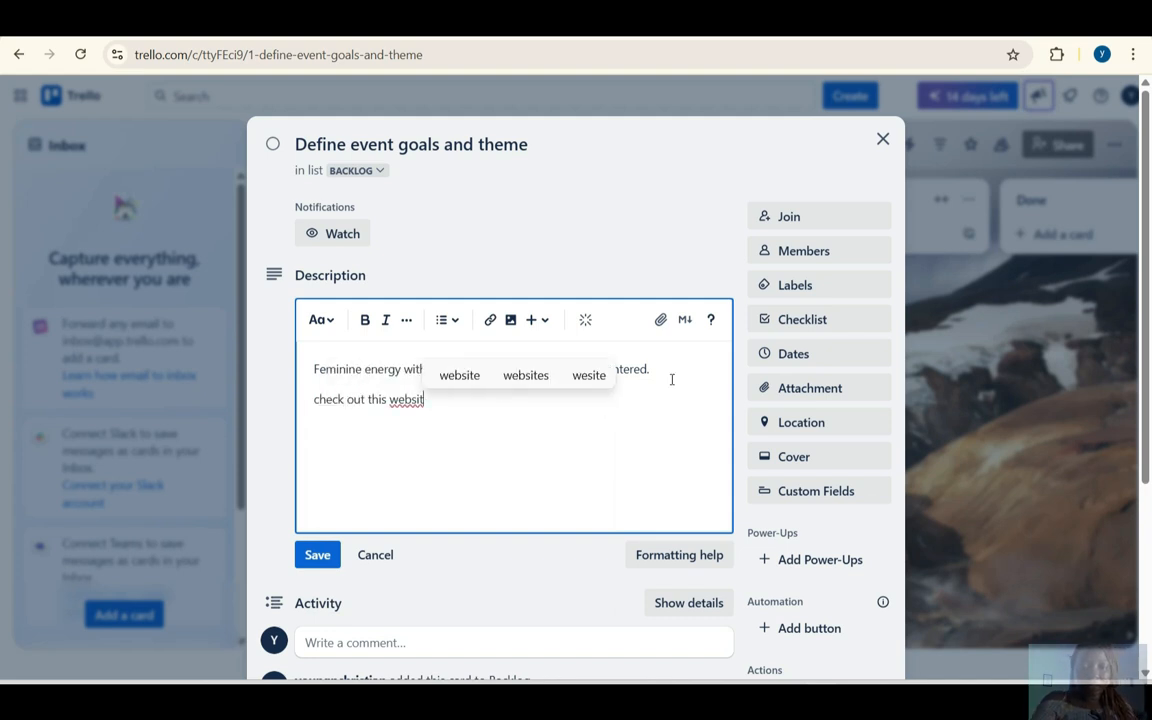
click(448, 409)
click(447, 447)
click(568, 427)
key(Up)
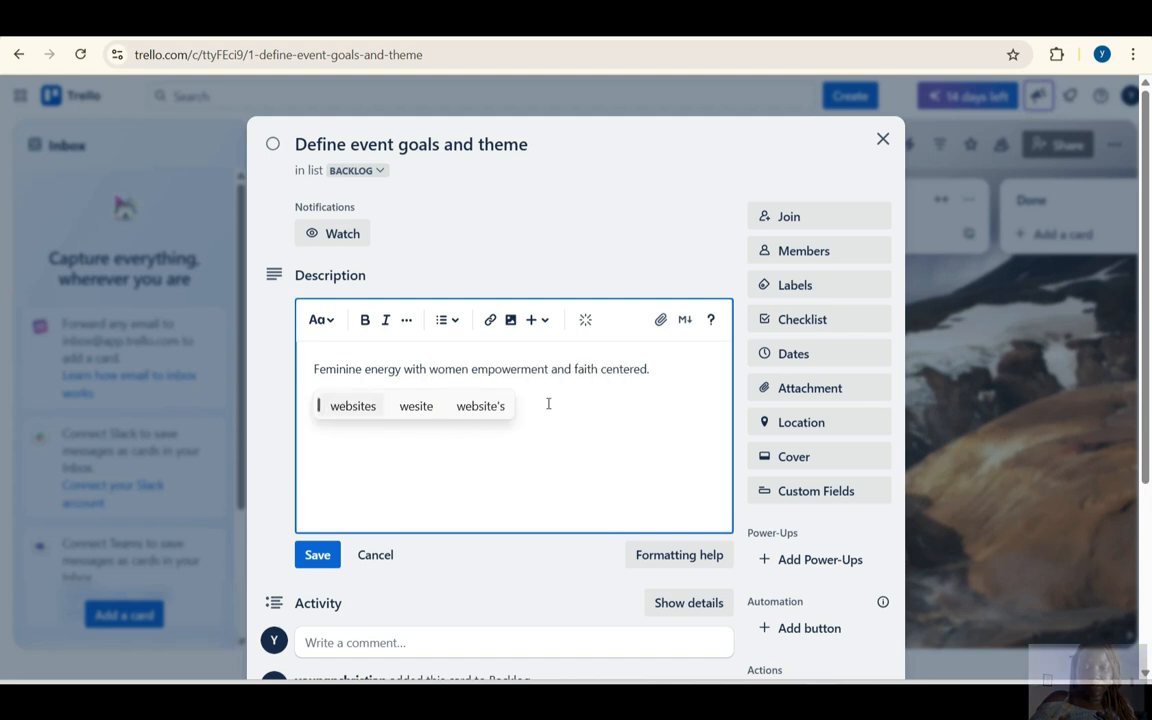
Link the word "website" in the description's second line to the YouTube channel's videos page, keeping the word as display text
drag(431, 400, 392, 402)
key(ctrl+k)
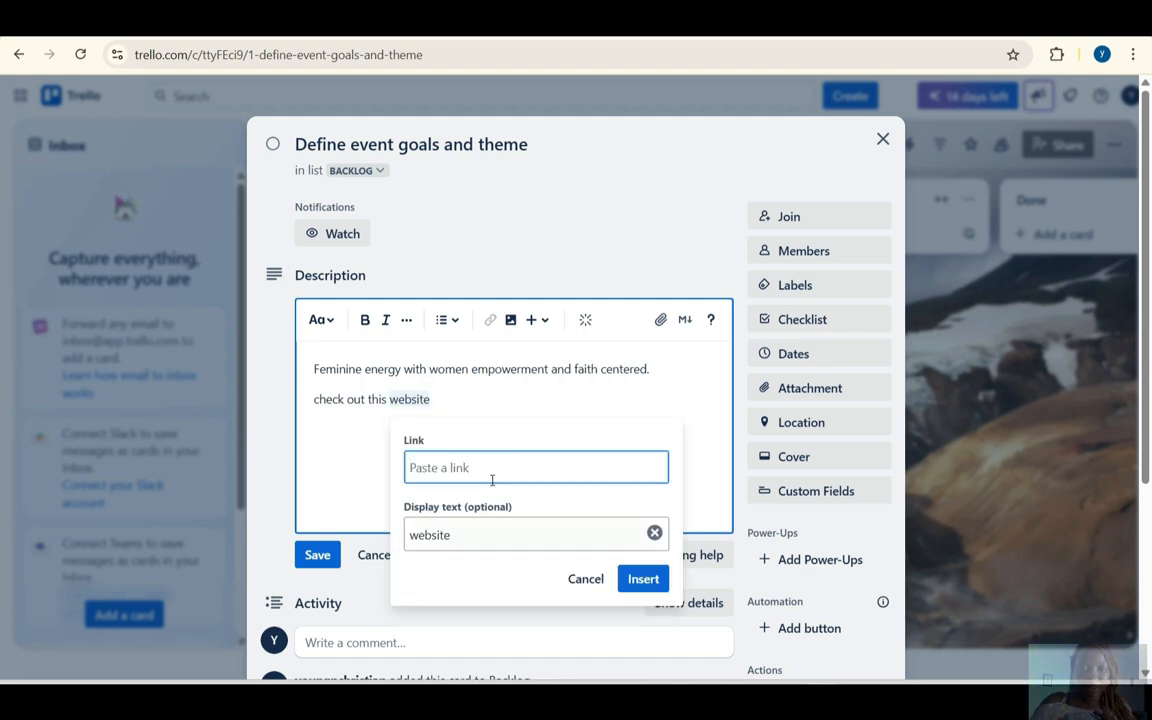
scroll(492, 480, down, 1)
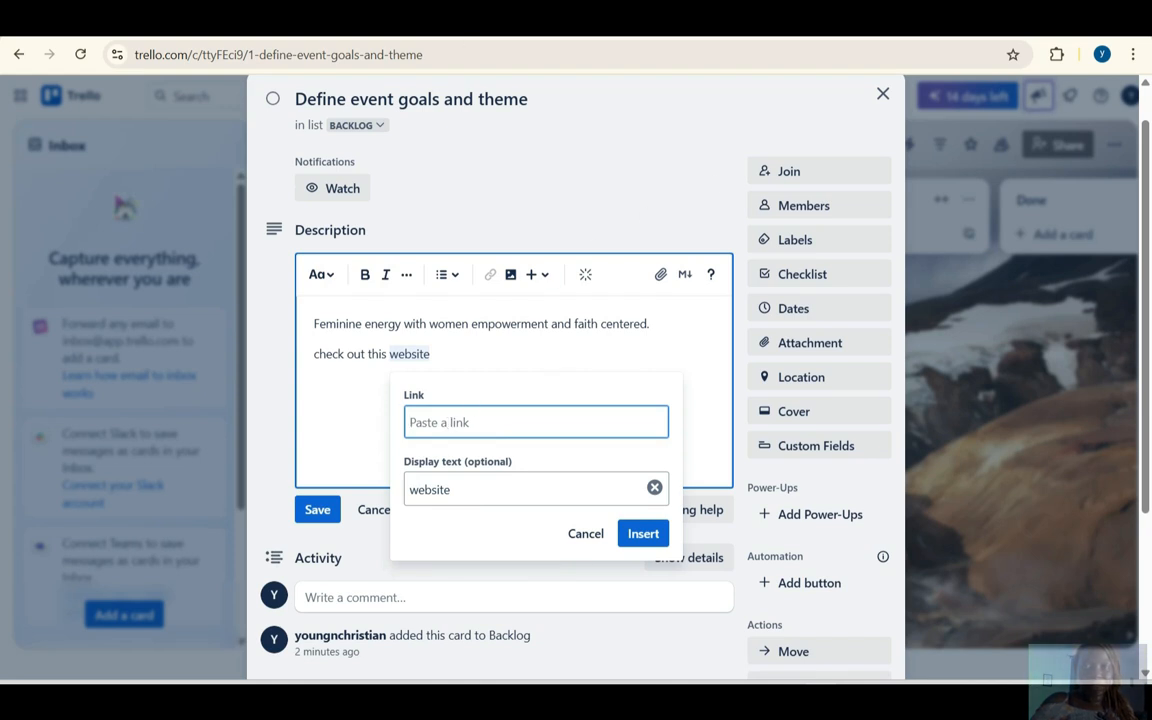
key(ctrl+Tab)
key(ctrl+shift+Tab)
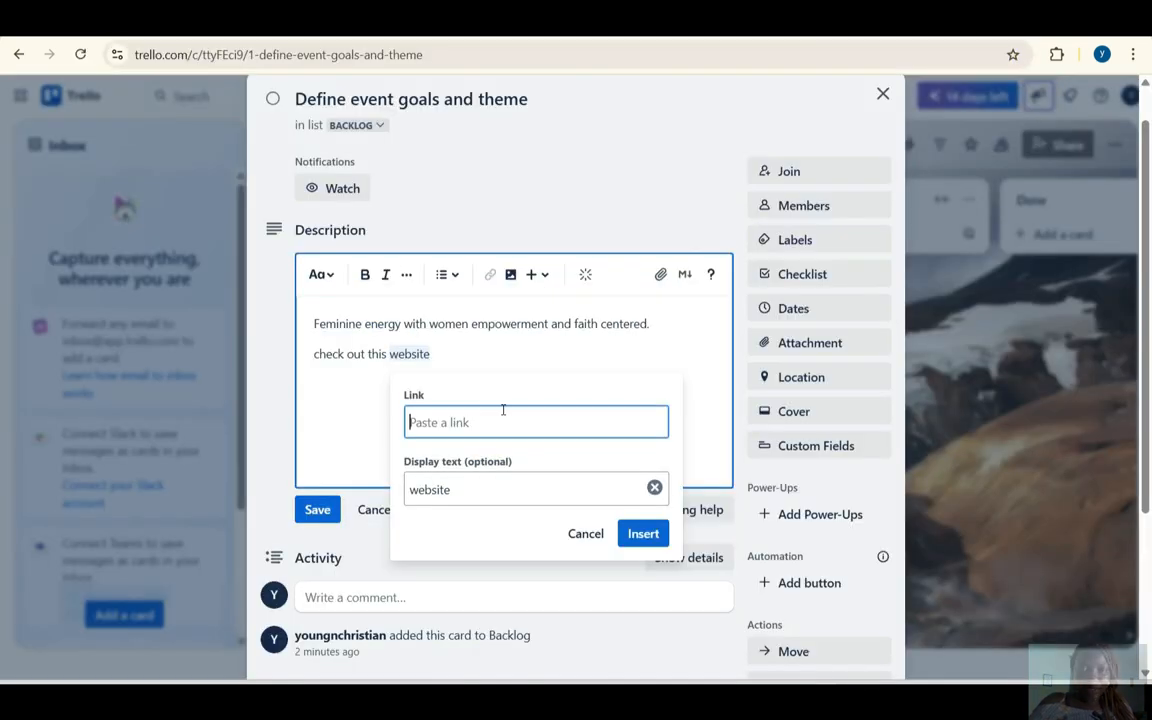
text(https://www.youtube.com/@AmaniWorthan/videos)
scroll(480, 480, down, 1)
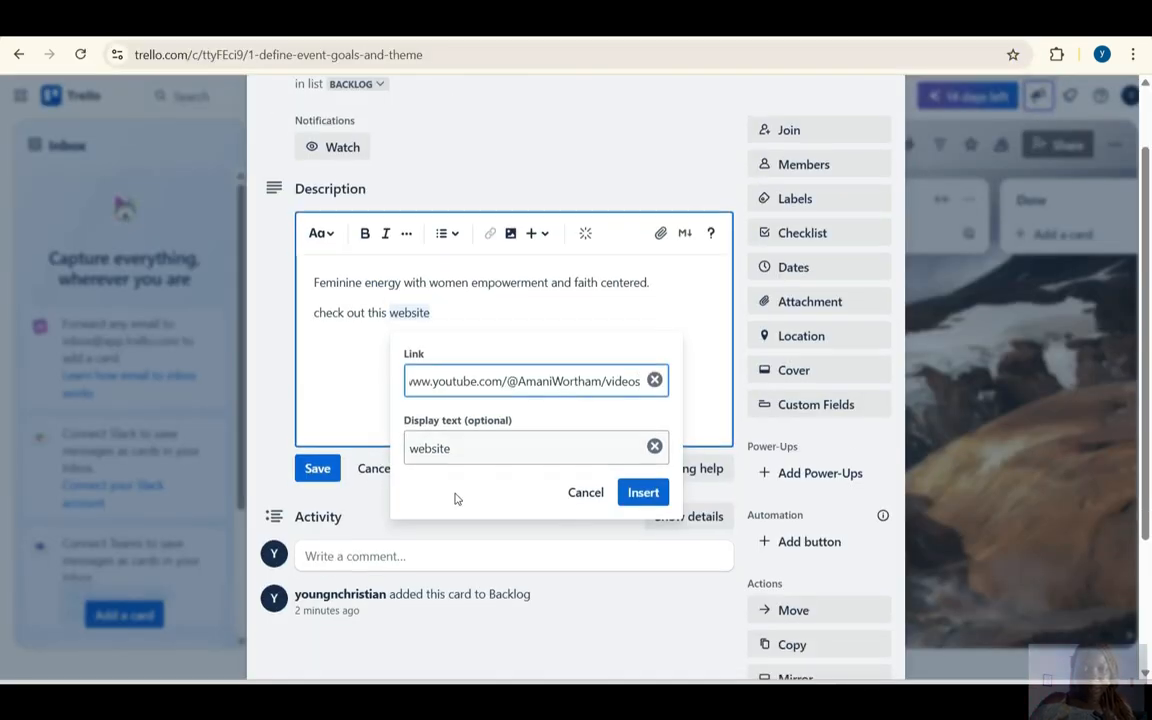
key(Return)
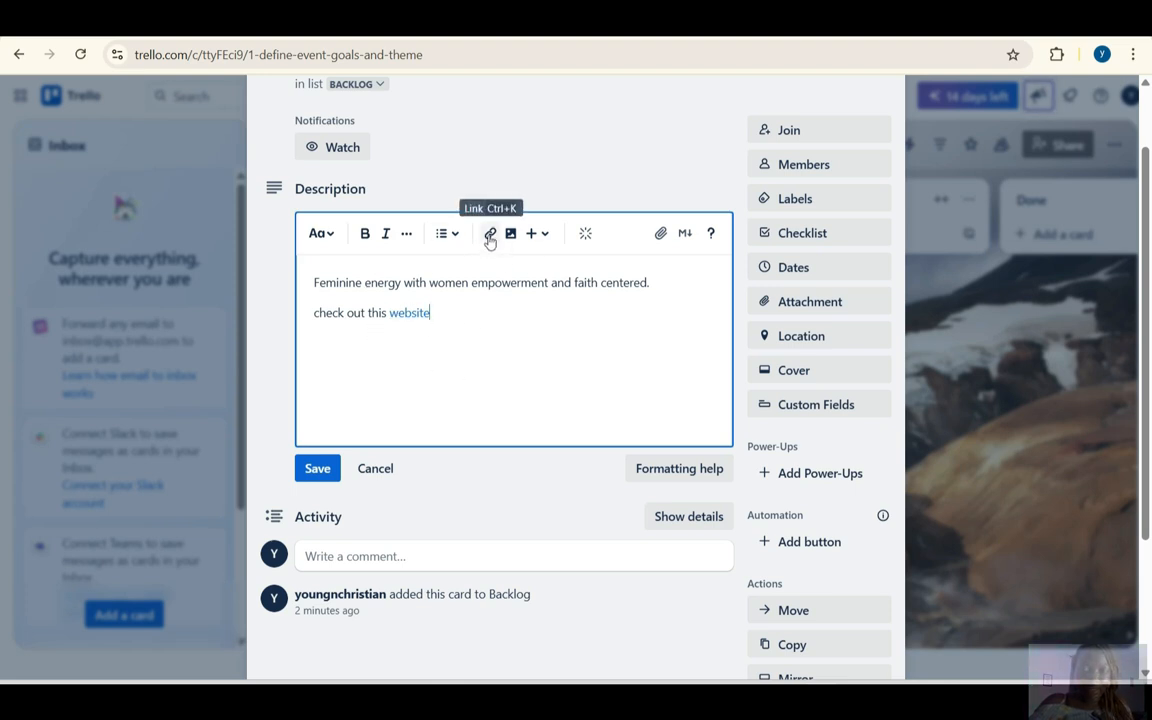
Make "Feminine energy" bold and "faith centered." italic in the description's first sentence
click(313, 283)
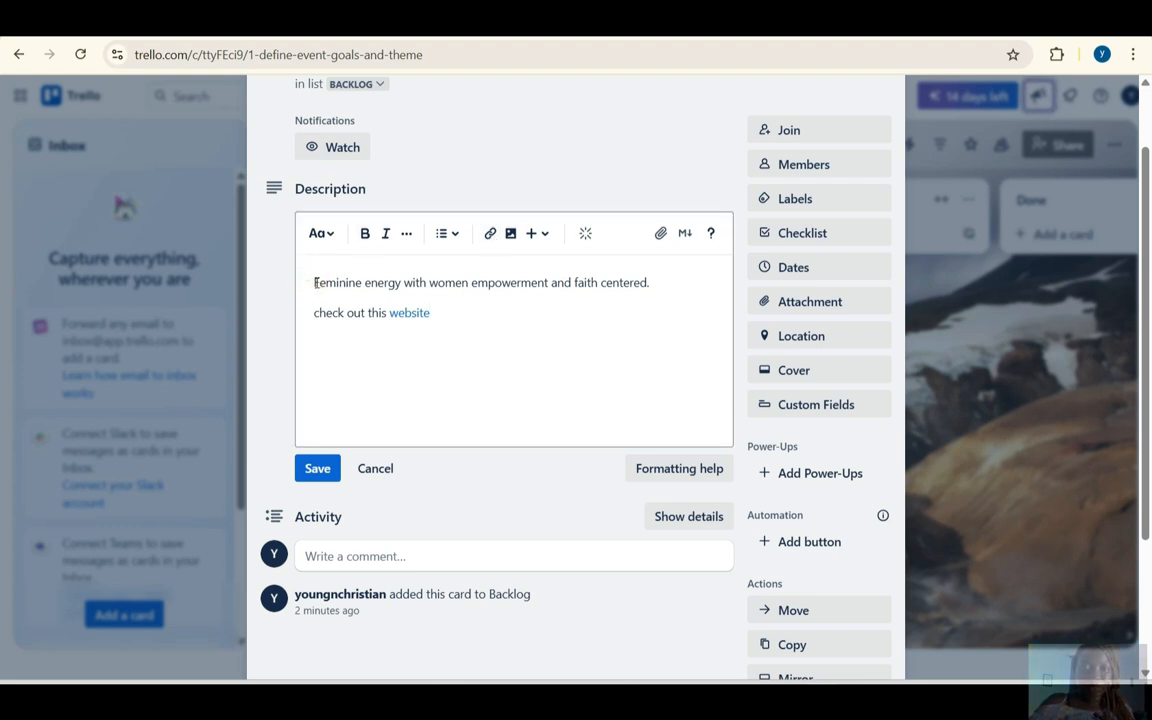
drag(343, 280, 405, 283)
key(ctrl+b)
drag(663, 282, 580, 283)
click(386, 233)
Turn both description lines into a bulleted list and leave no extra bullet below them
drag(312, 312, 442, 314)
click(440, 312)
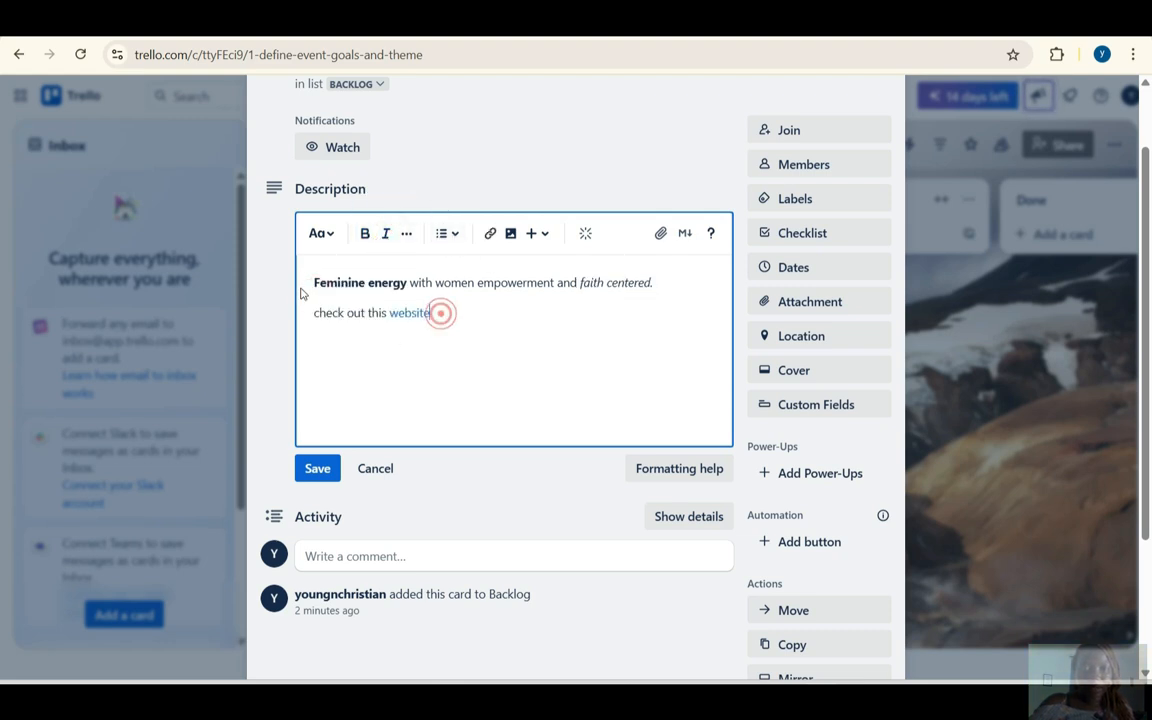
key(ctrl+a)
click(442, 233)
click(468, 277)
click(483, 368)
click(362, 327)
key(BackSpace)
scroll(540, 287, down, 1)
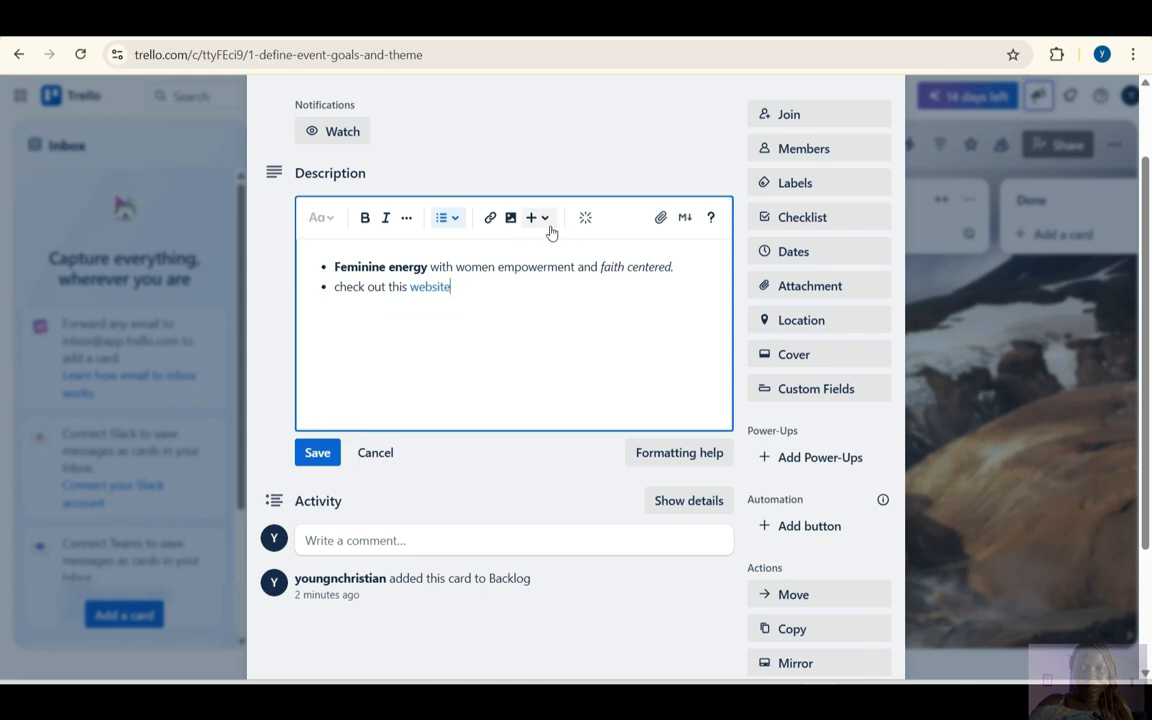
Attach the file "GB ZONE 6 letterhead.pdf" through the description editor and dismiss the upload notice
click(662, 219)
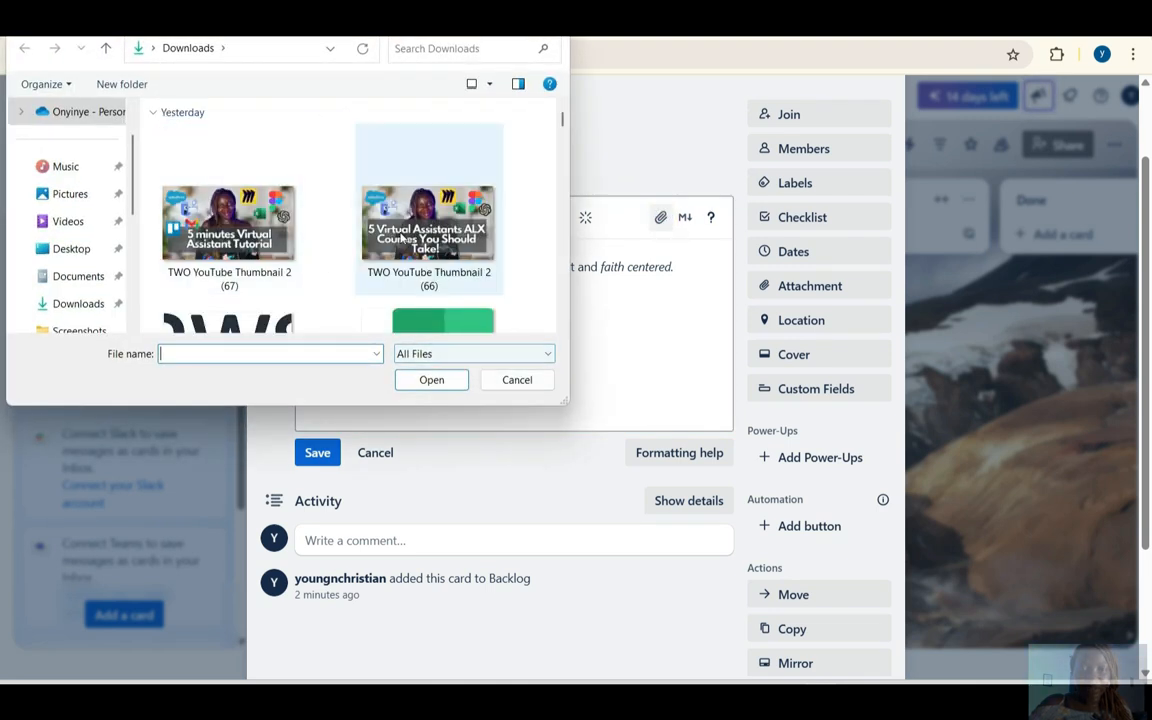
scroll(401, 238, down, 5)
click(68, 306)
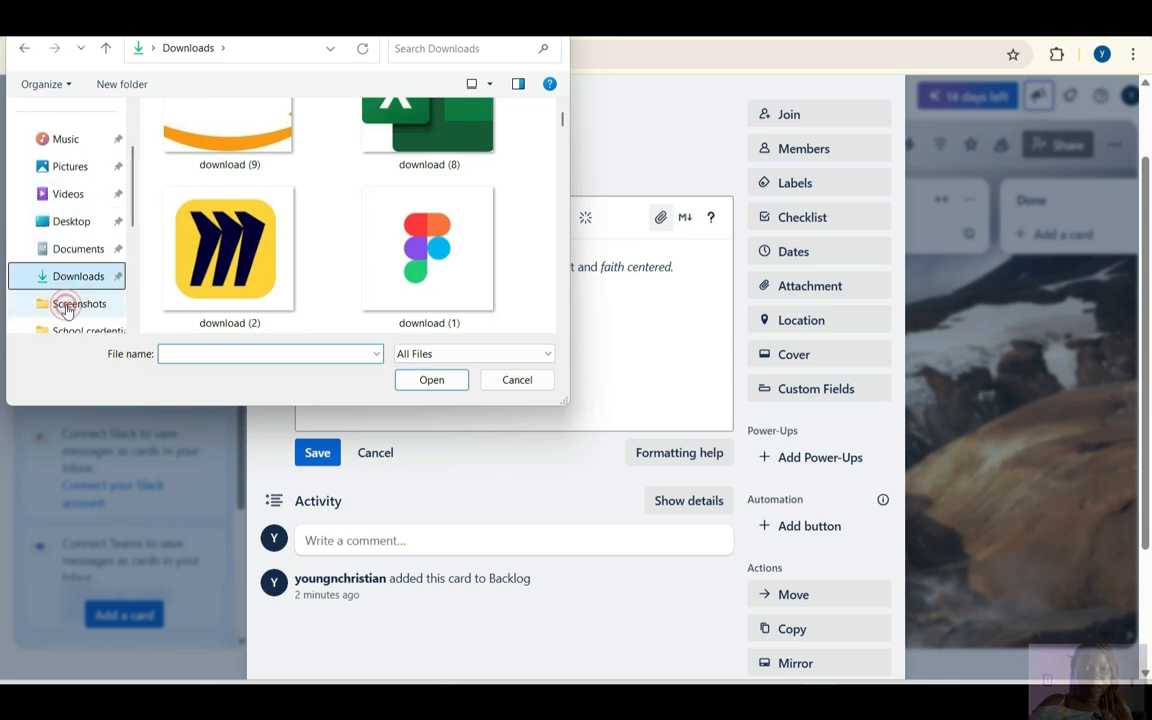
click(110, 249)
scroll(234, 216, down, 3)
double_click(236, 232)
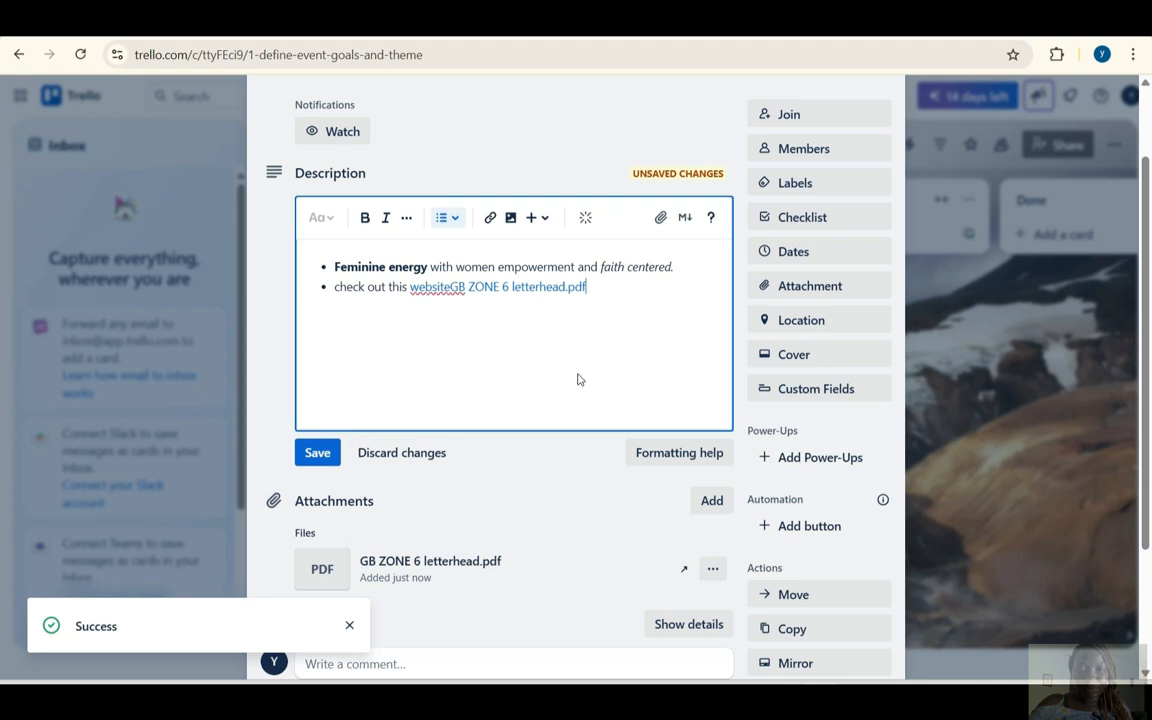
scroll(321, 504, down, 1)
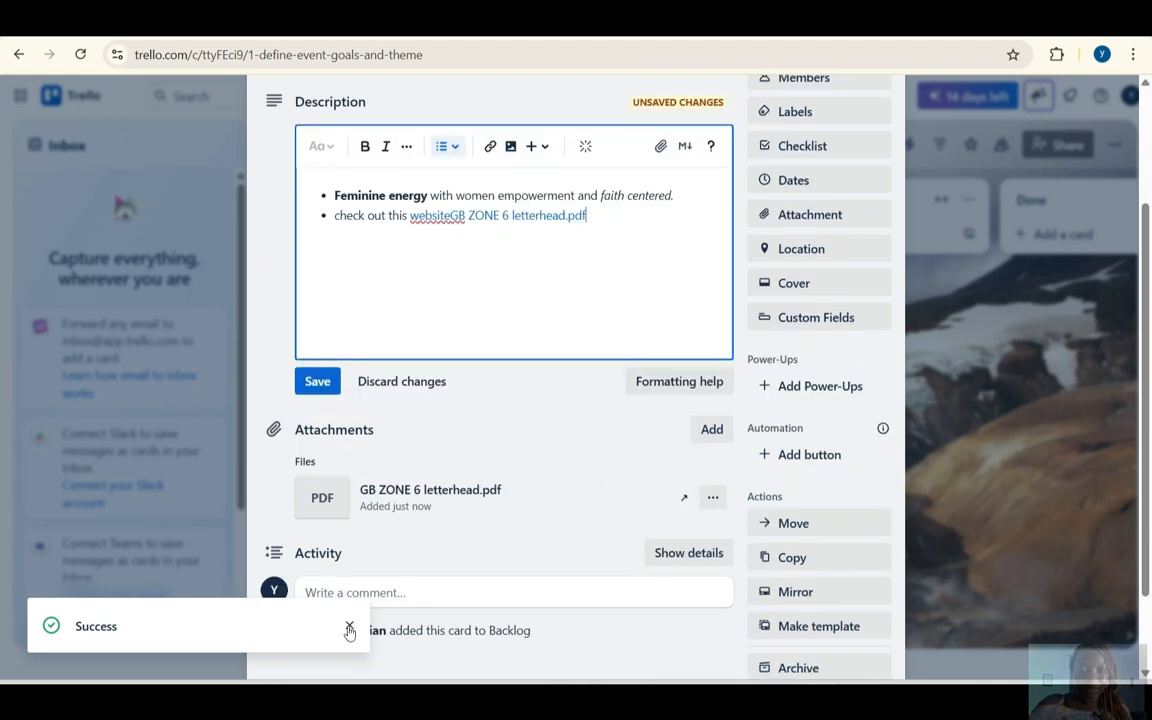
click(349, 628)
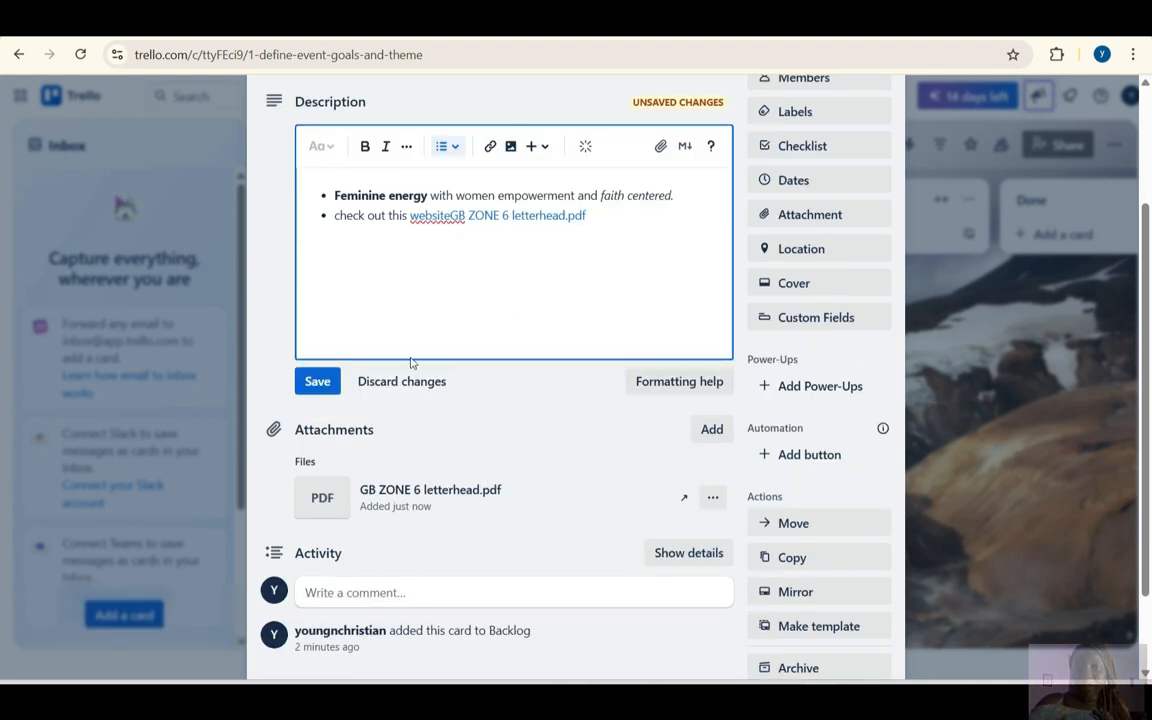
Check the formatted description with its link and attached file, and save it
scroll(476, 166, up, 2)
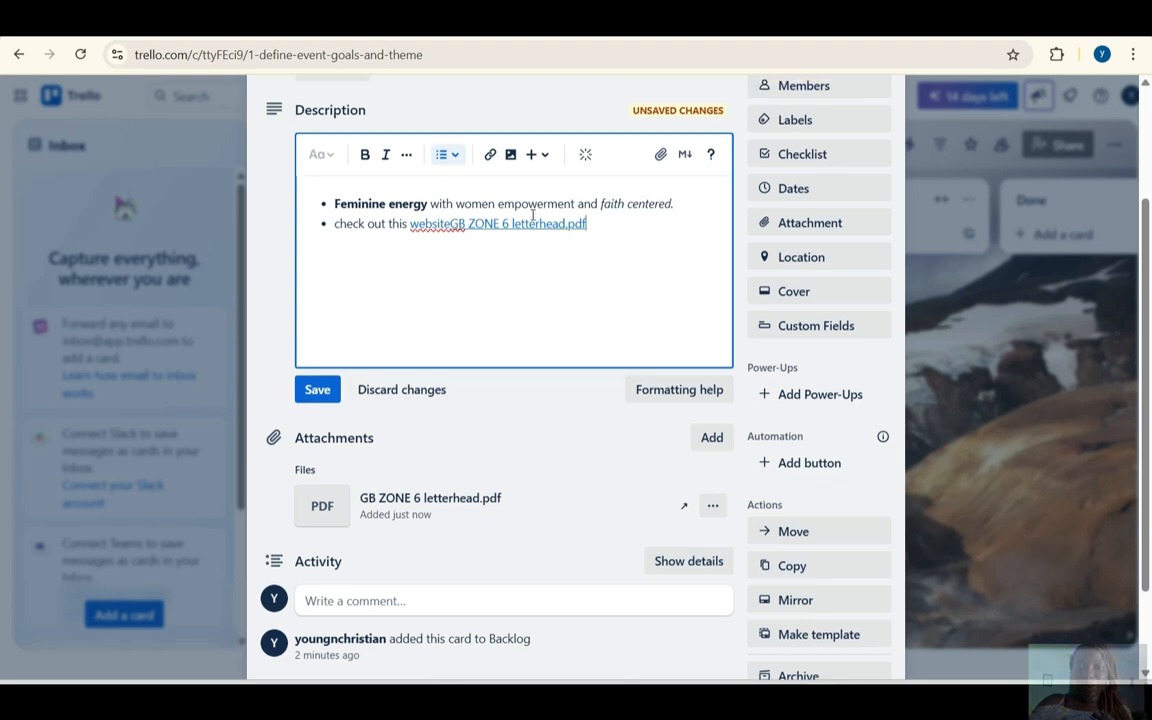
scroll(465, 522, down, 2)
click(335, 375)
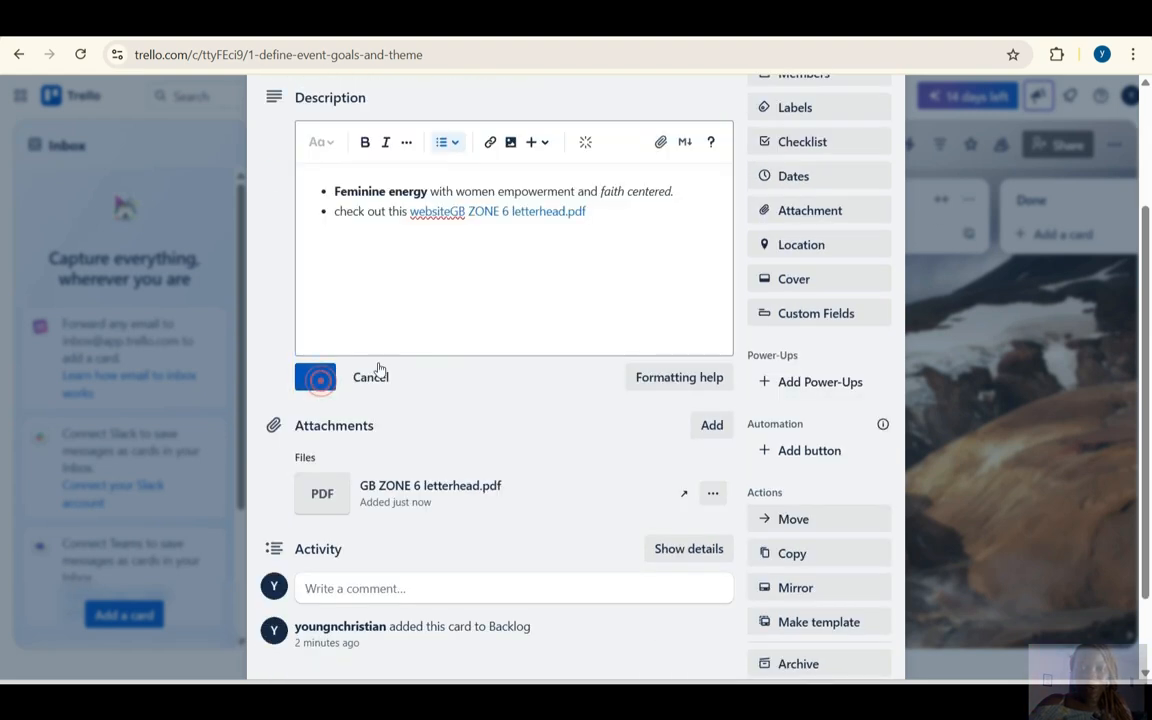
scroll(573, 247, up, 3)
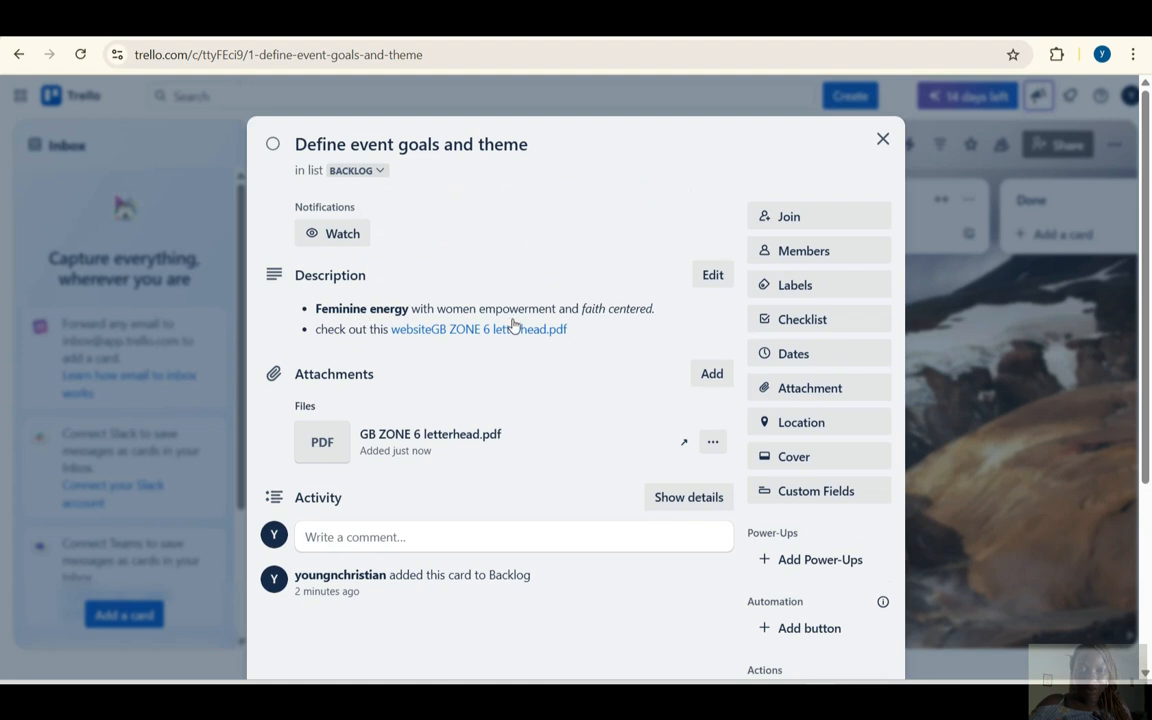
Show the card's detailed activity, look over its entries, and hide the details again
scroll(468, 450, down, 1)
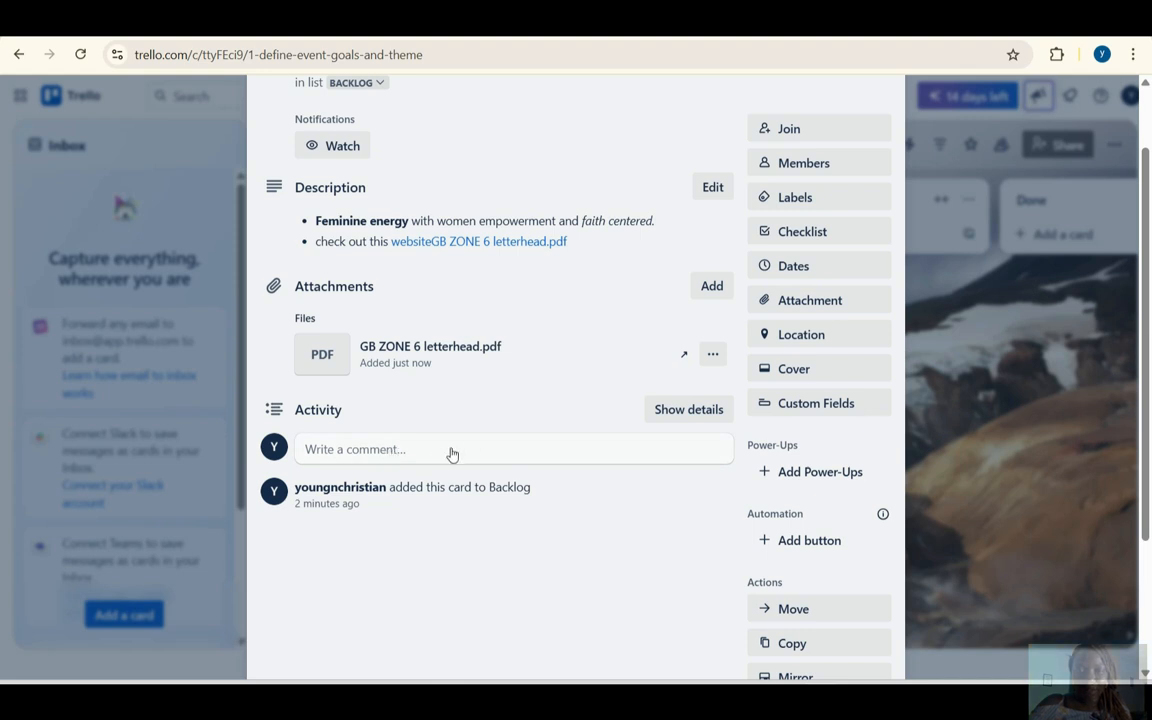
scroll(510, 453, up, 1)
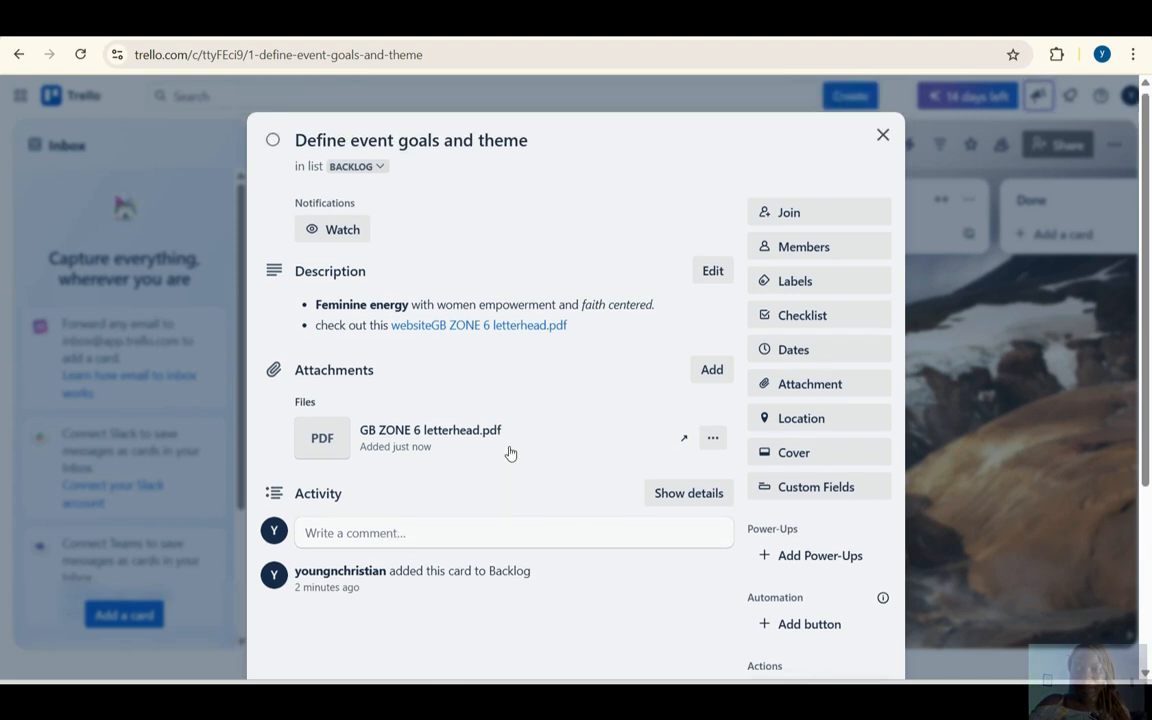
click(680, 503)
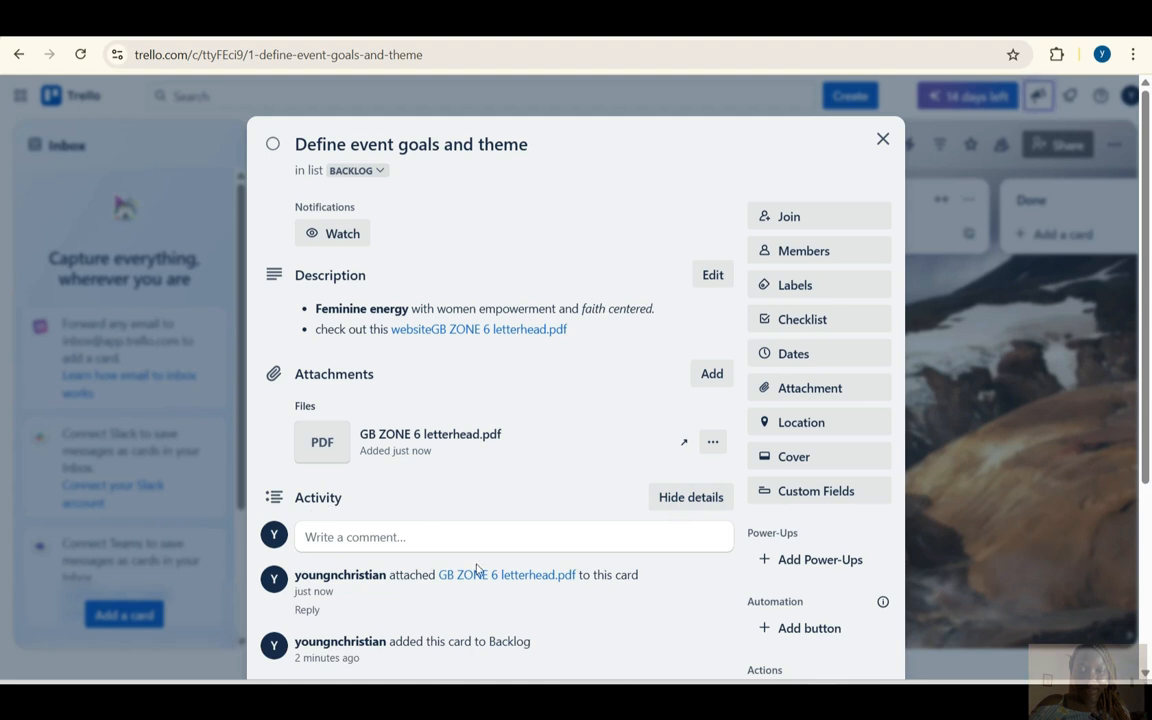
scroll(315, 515, down, 1)
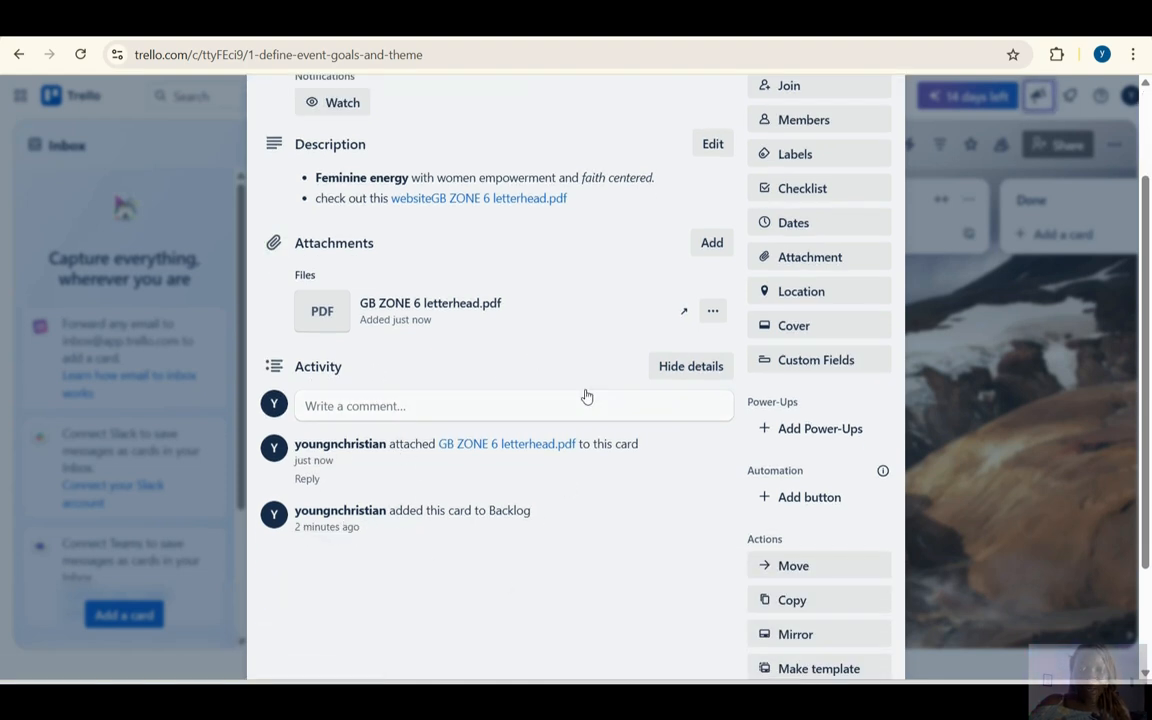
click(706, 371)
scroll(686, 247, up, 1)
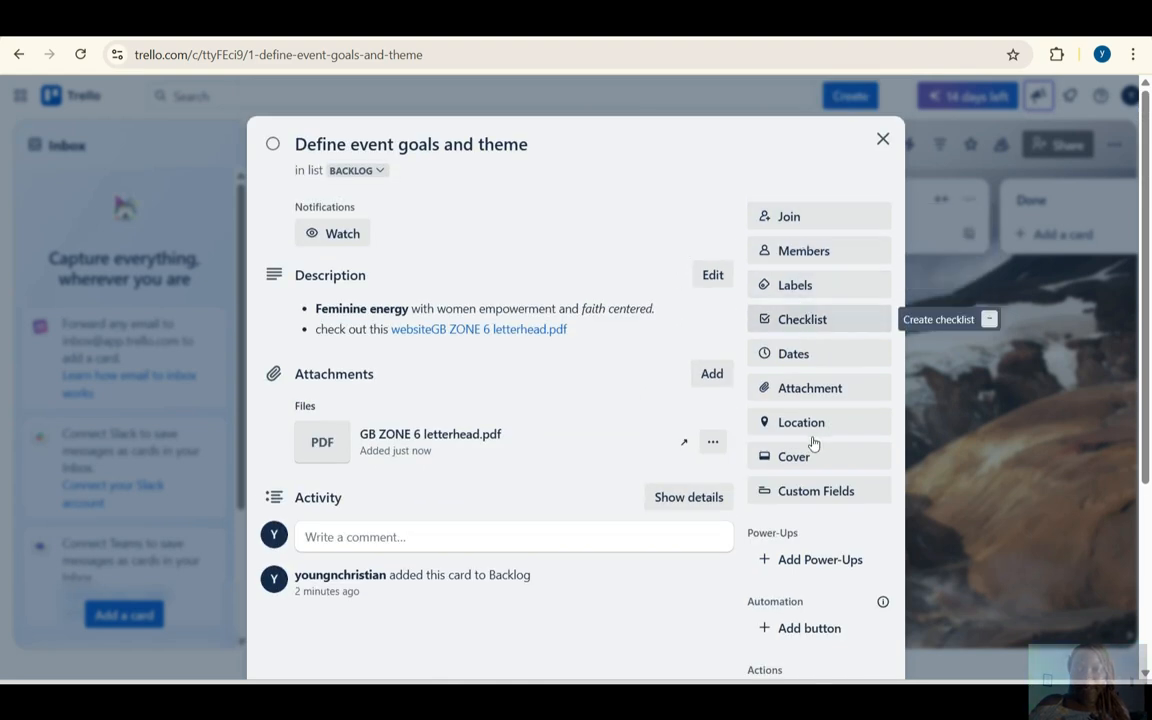
Look over the available card actions, join the card as a member and leave it again
scroll(812, 445, down, 2)
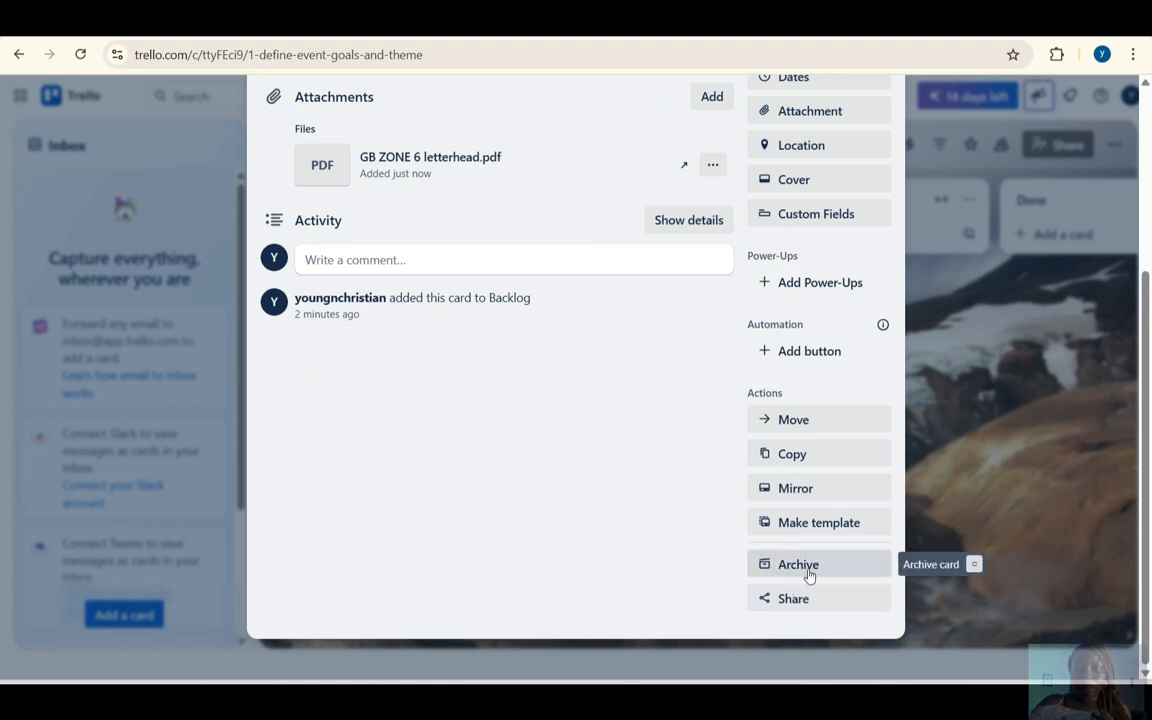
scroll(805, 482, up, 2)
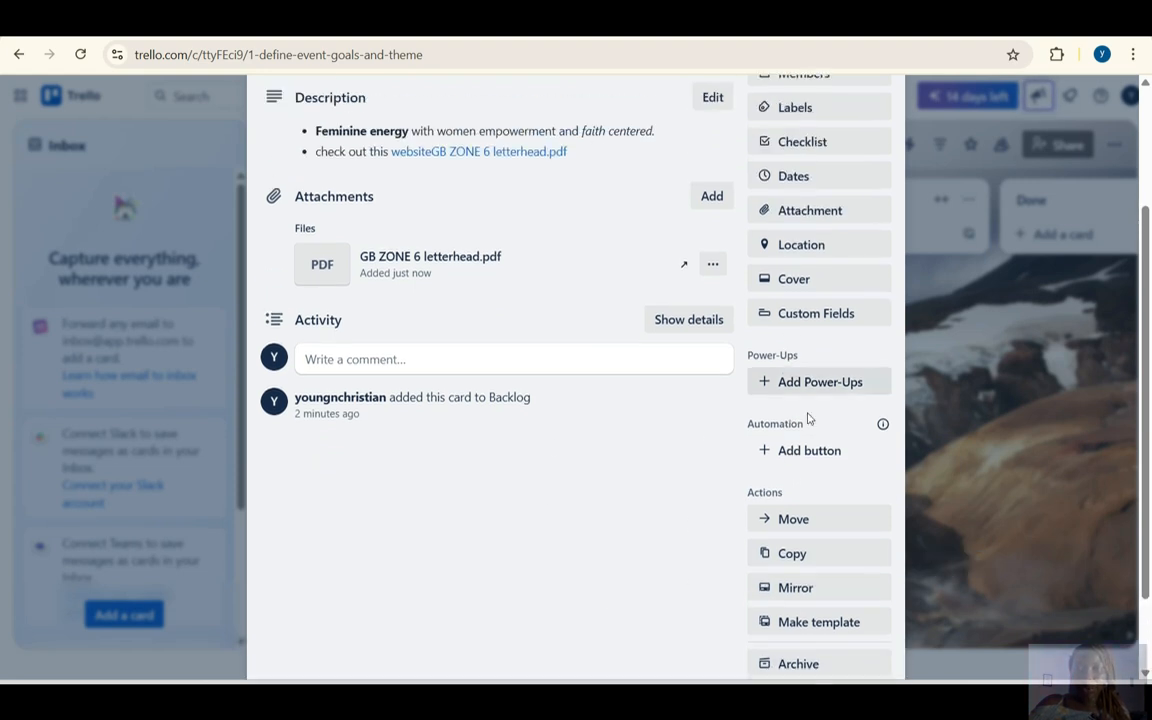
scroll(755, 237, up, 1)
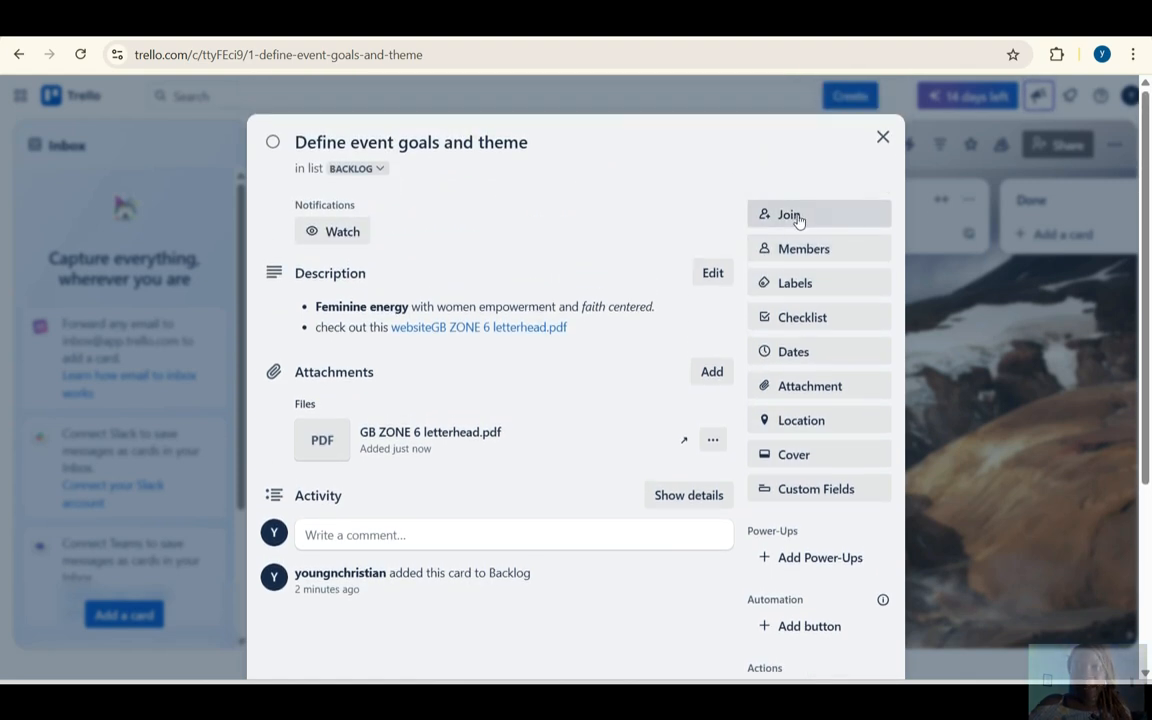
click(782, 215)
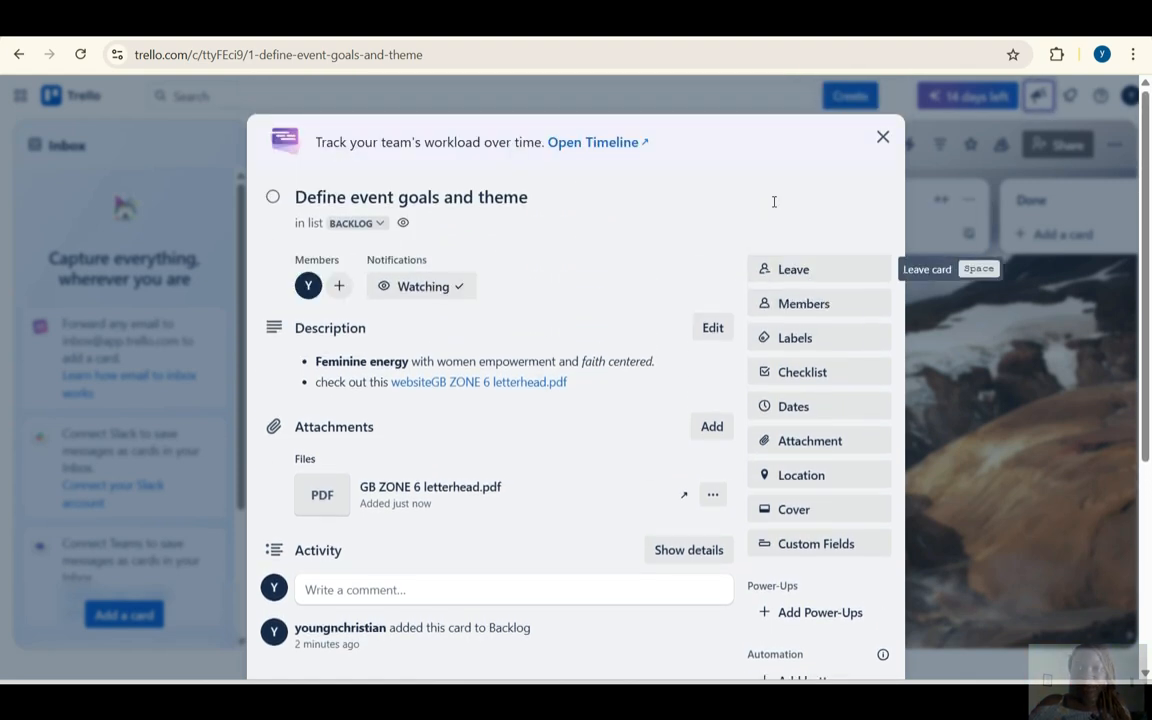
click(798, 269)
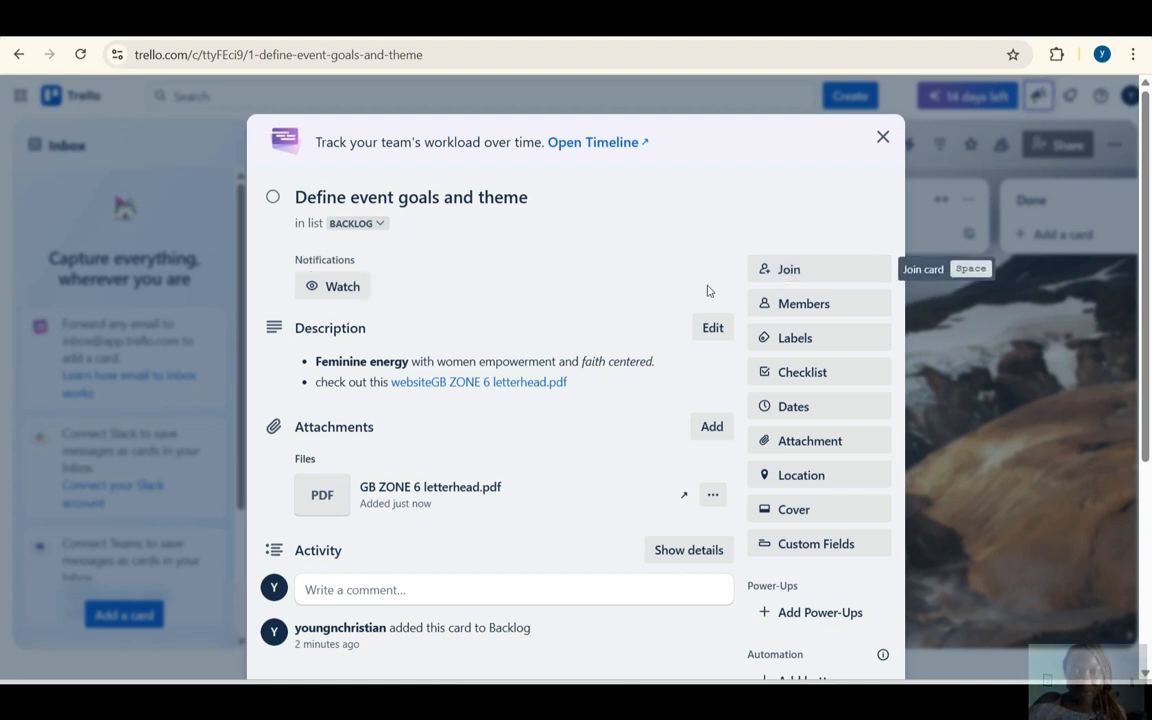
View the board members who can be assigned to the card and close the list without assigning anyone
click(799, 306)
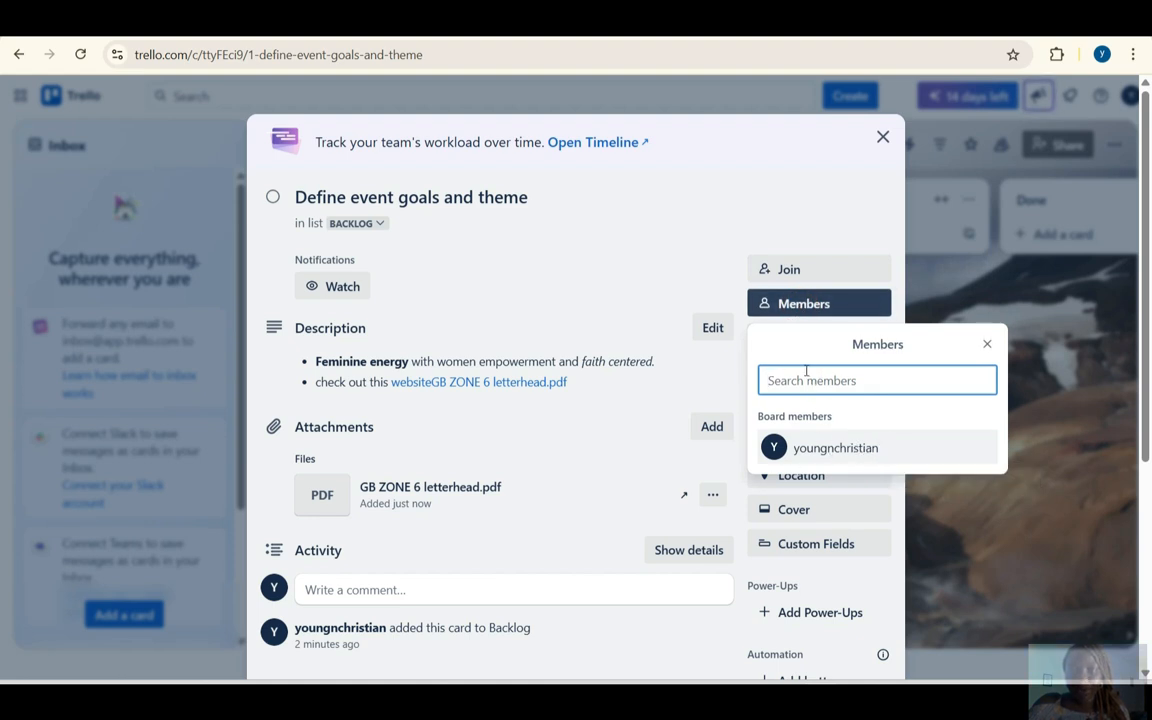
click(987, 344)
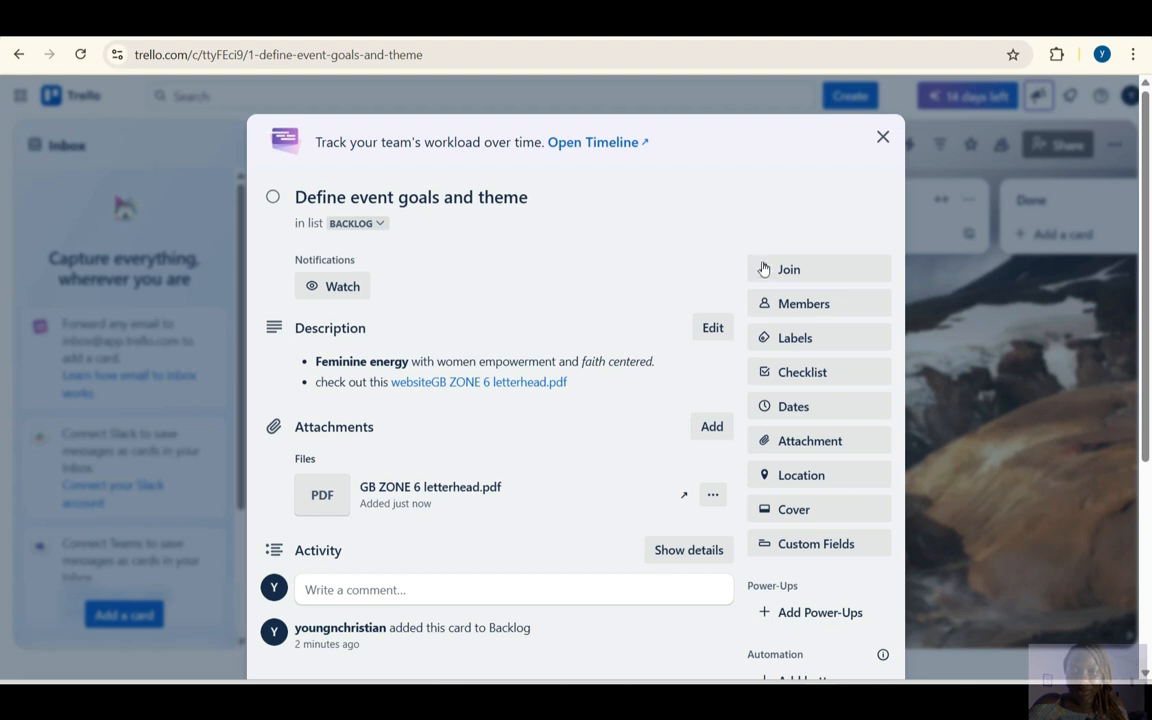
click(808, 302)
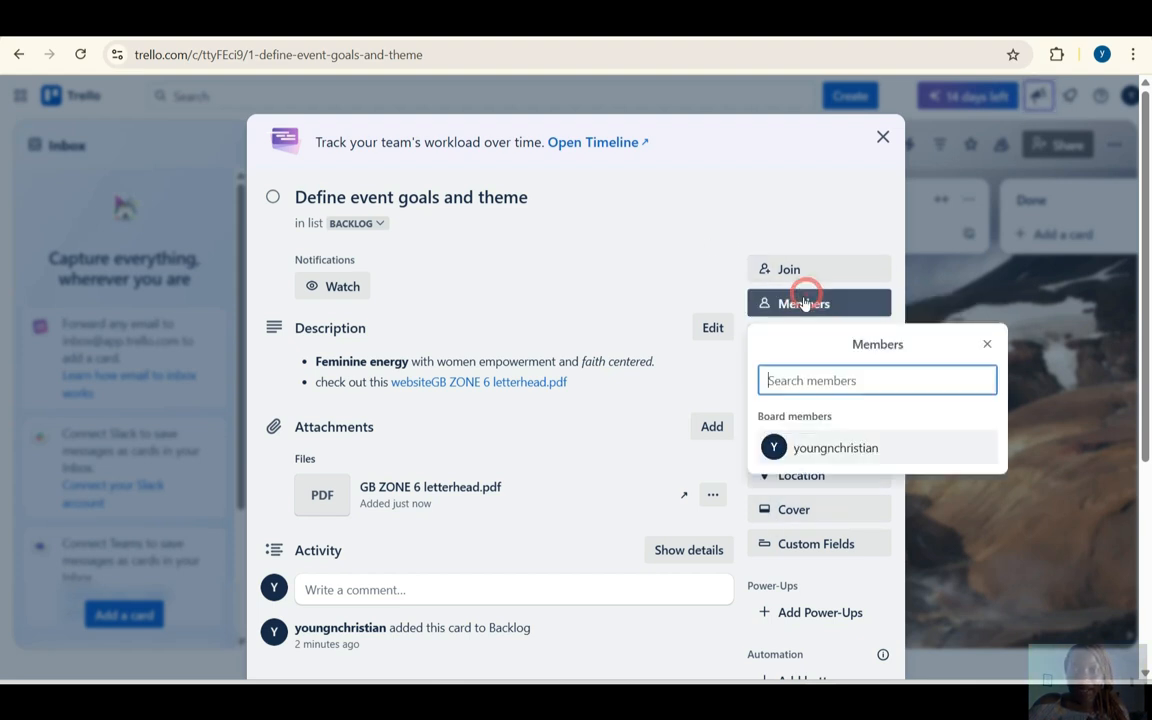
click(986, 343)
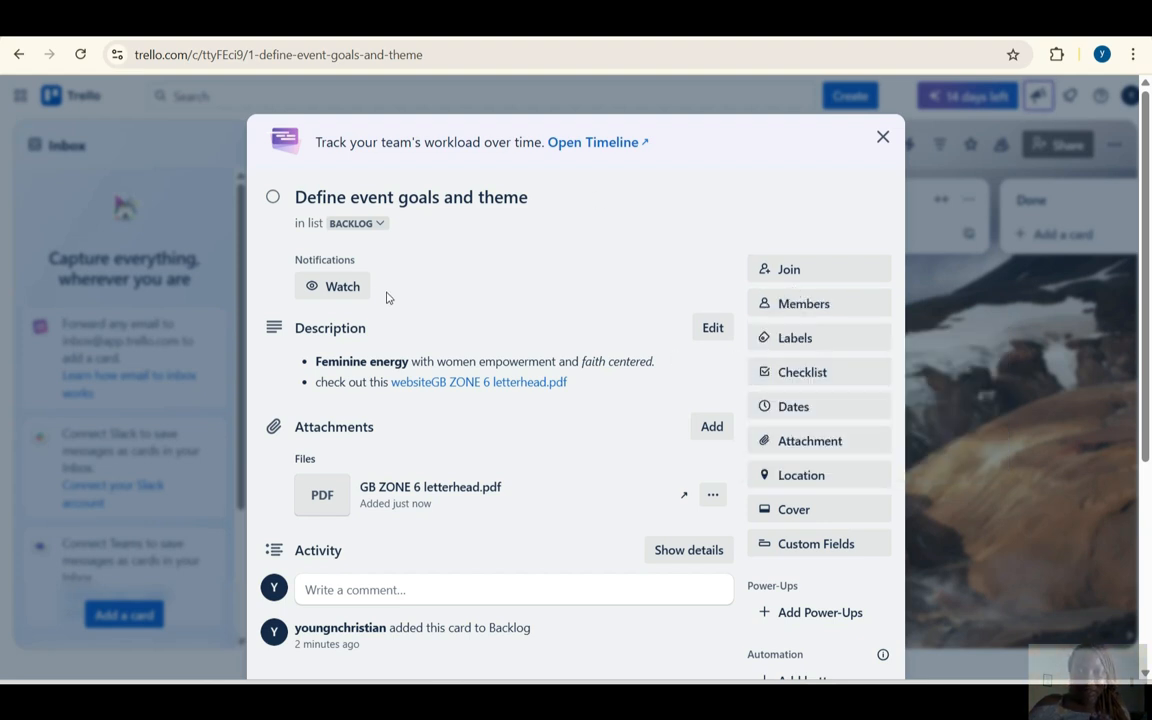
scroll(530, 476, down, 2)
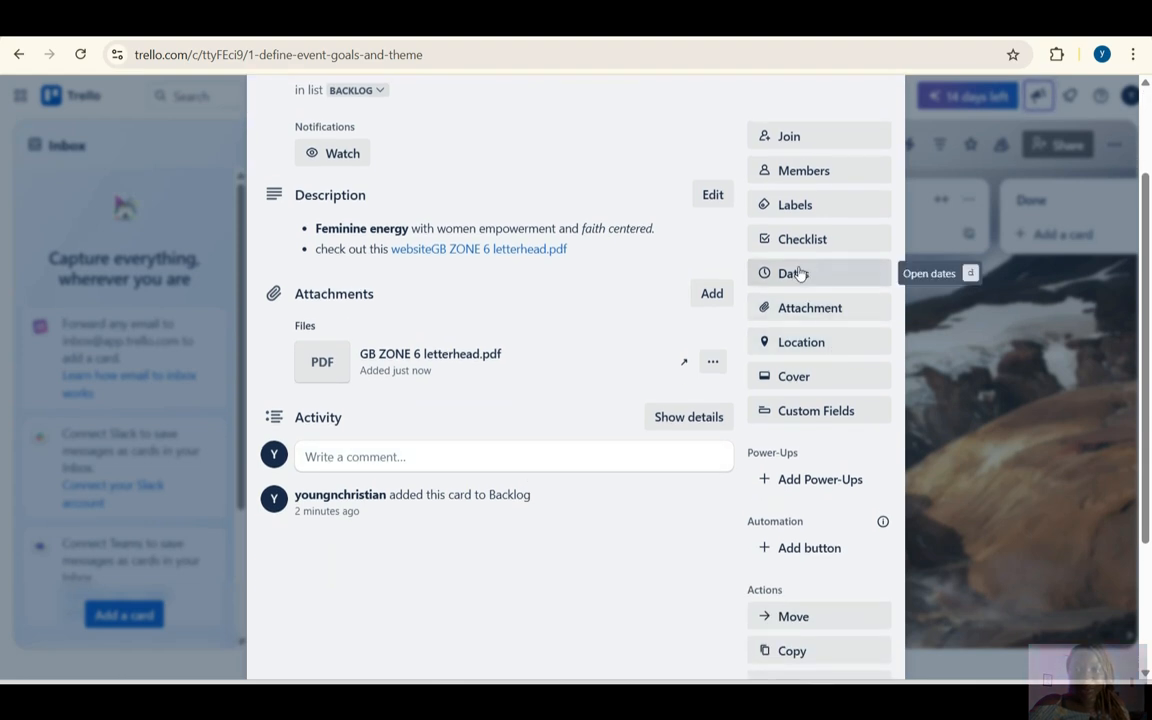
scroll(744, 139, up, 2)
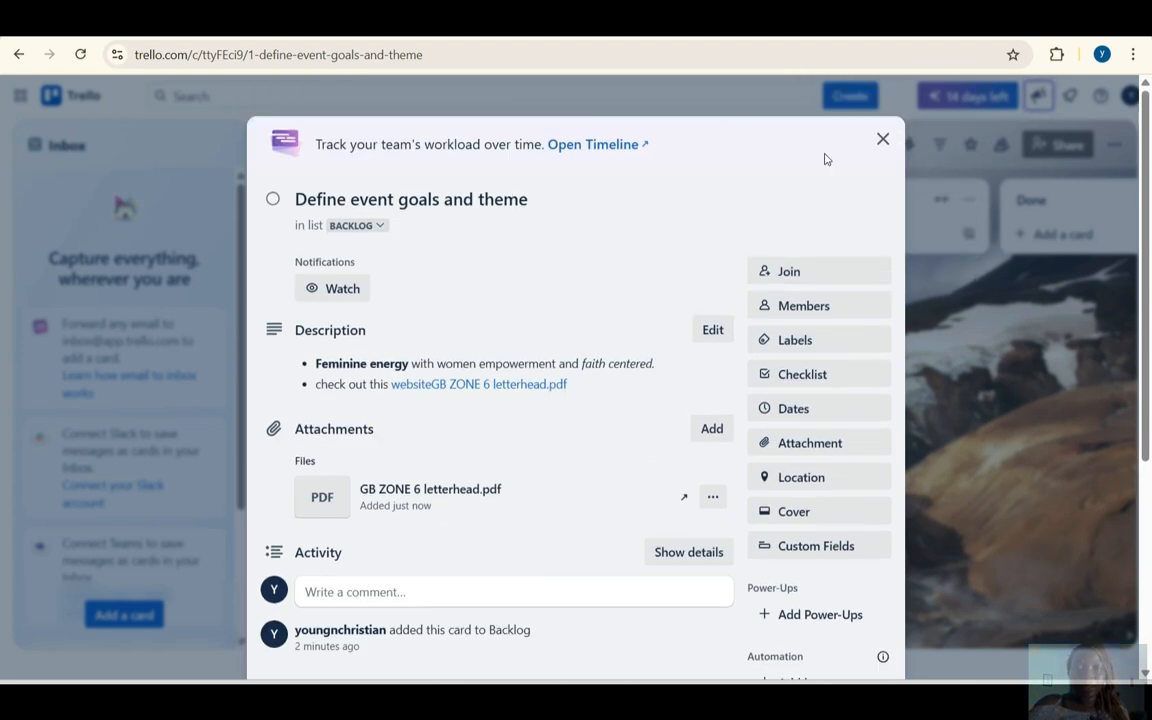
Close the current card, open the "Choose event date and time" card and start its description with "virtual event"
click(883, 140)
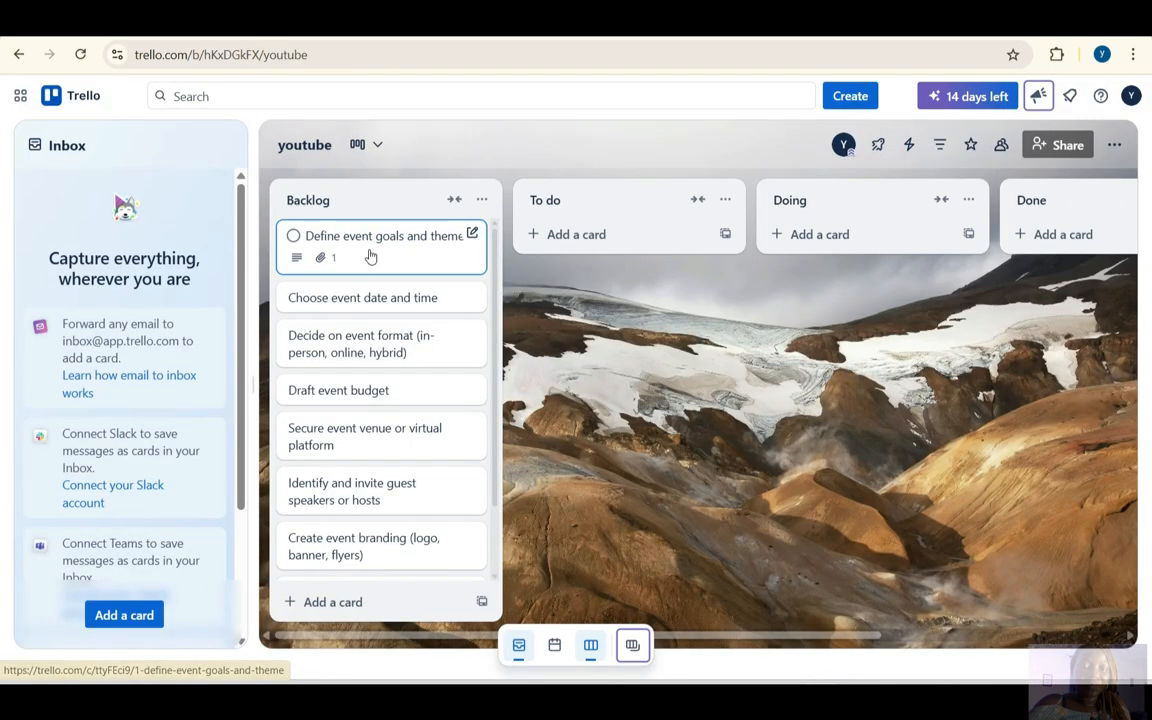
click(393, 298)
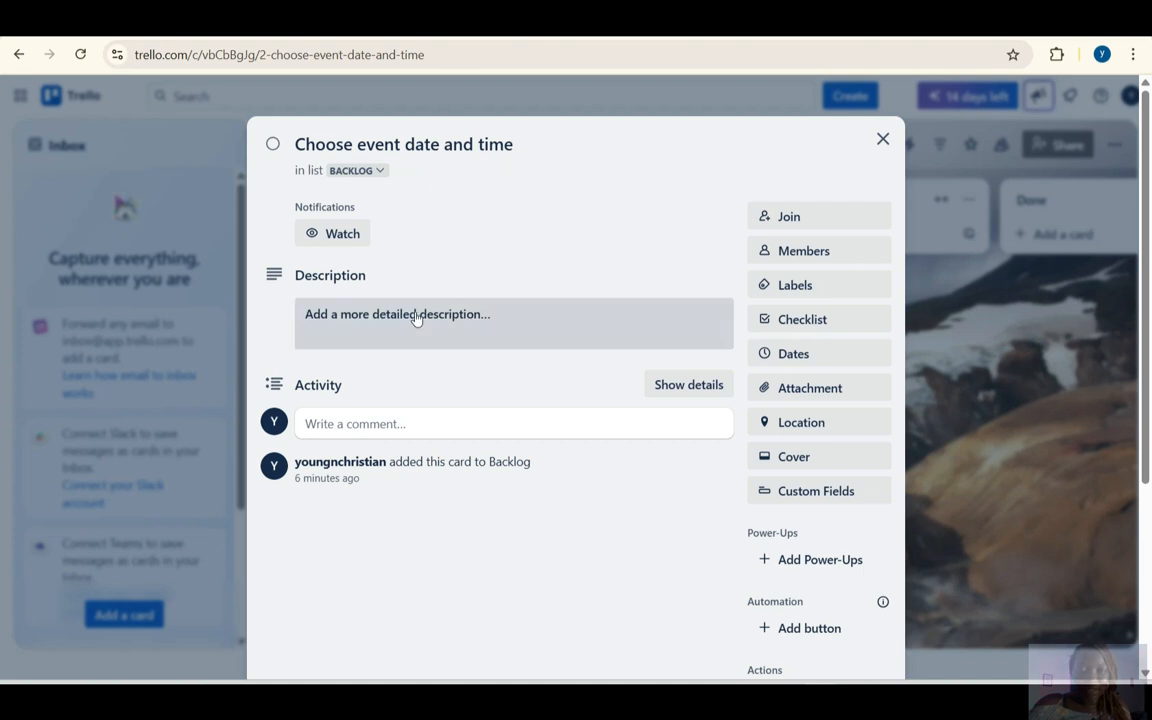
click(452, 334)
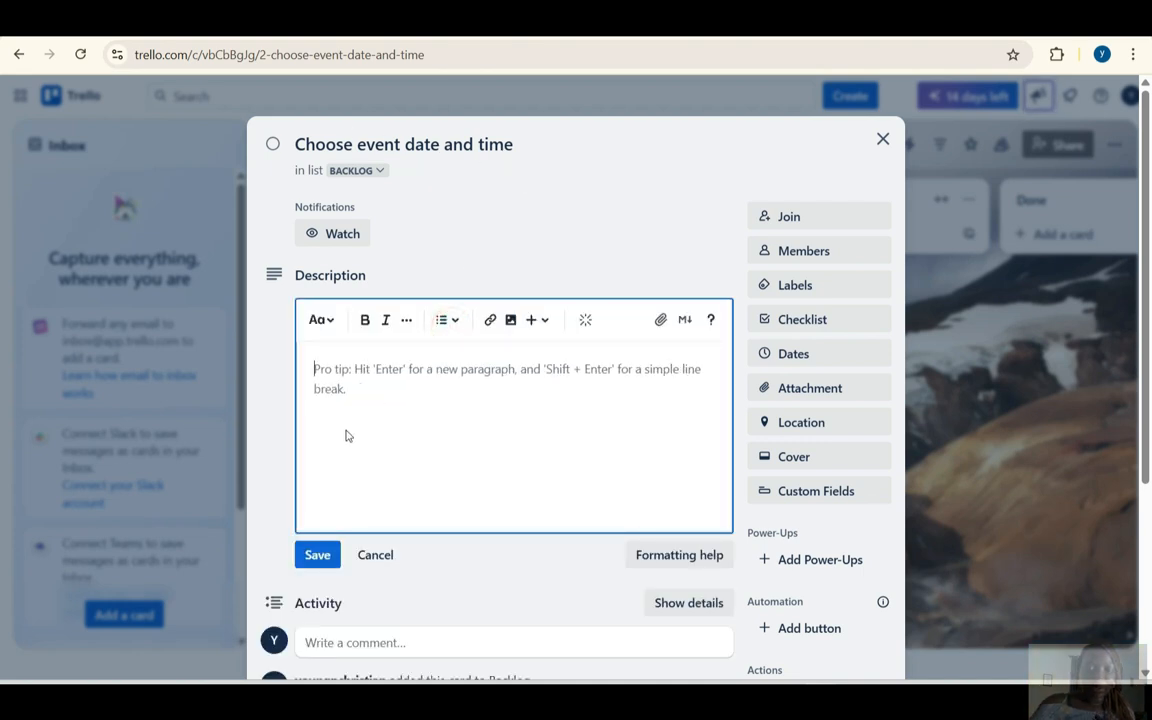
text(hyb)
key(BackSpace)
key(BackSpace)
key(BackSpace)
text(v)
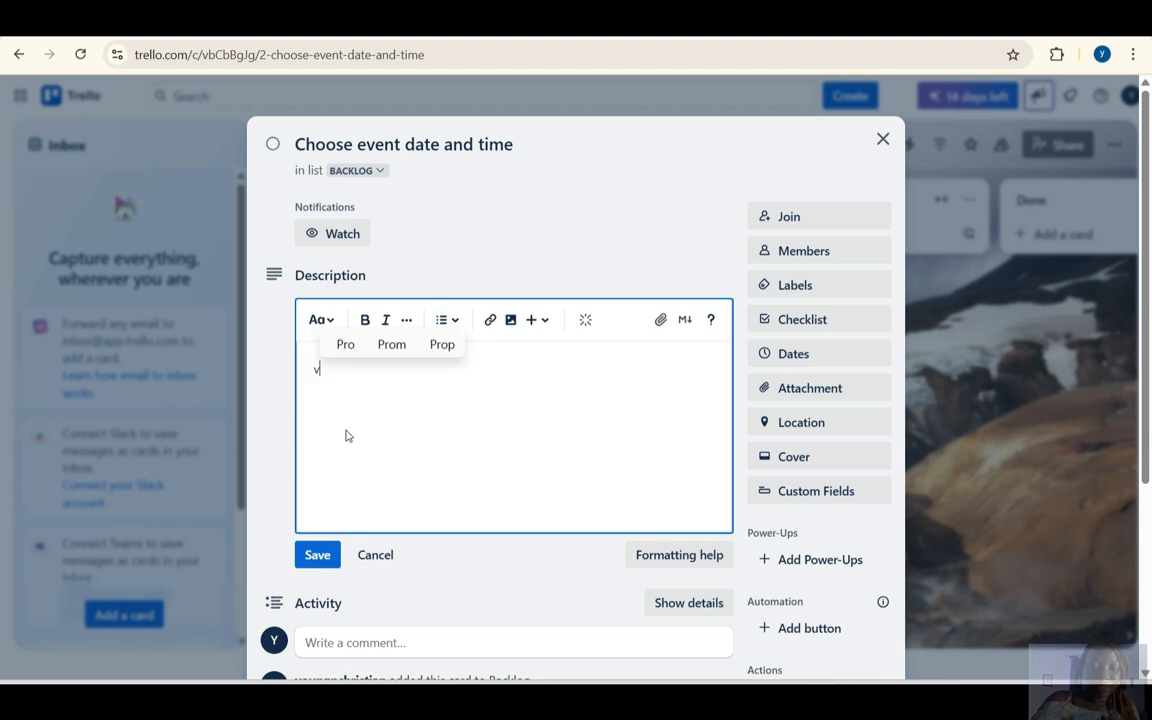
text(irtual even)
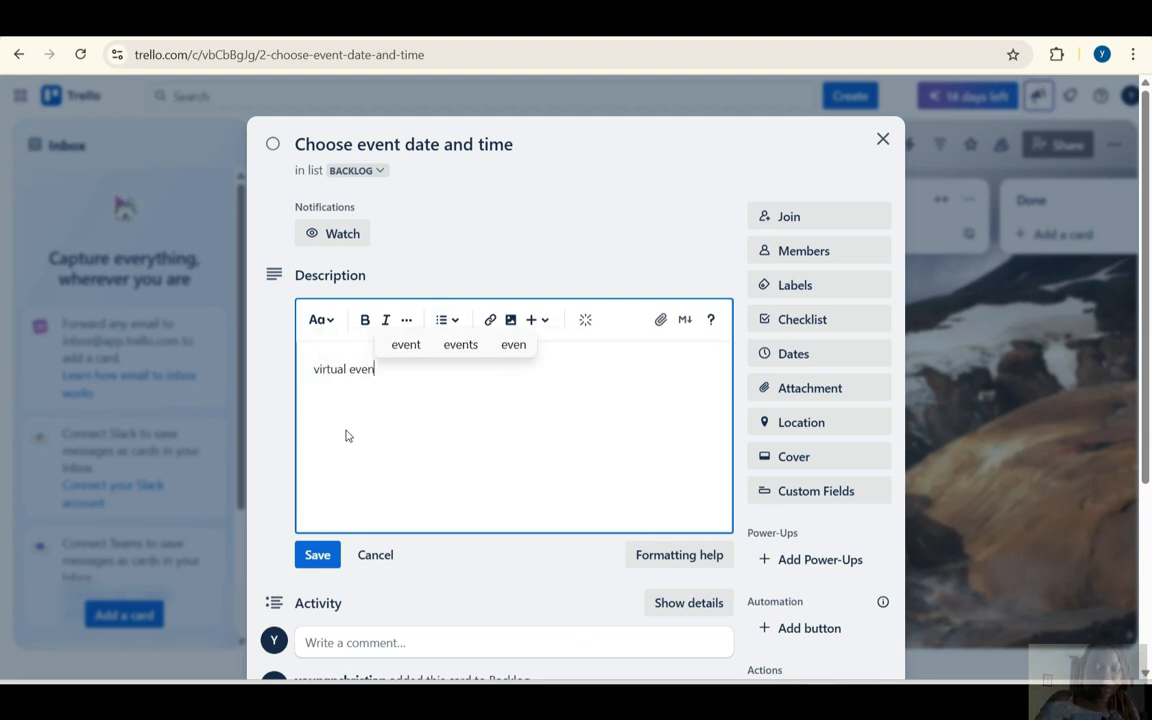
text(t)
Add "free" as a second paragraph of the description, save it and close the card
key(Return)
text(free)
text(w)
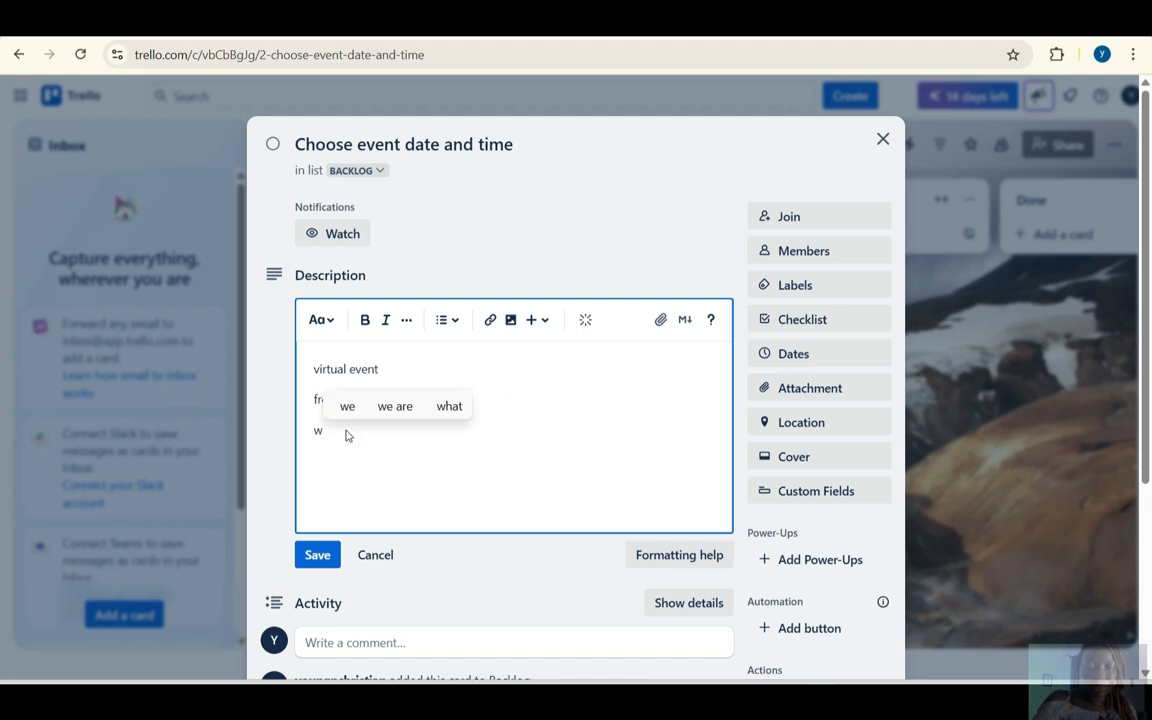
key(BackSpace)
key(BackSpace)
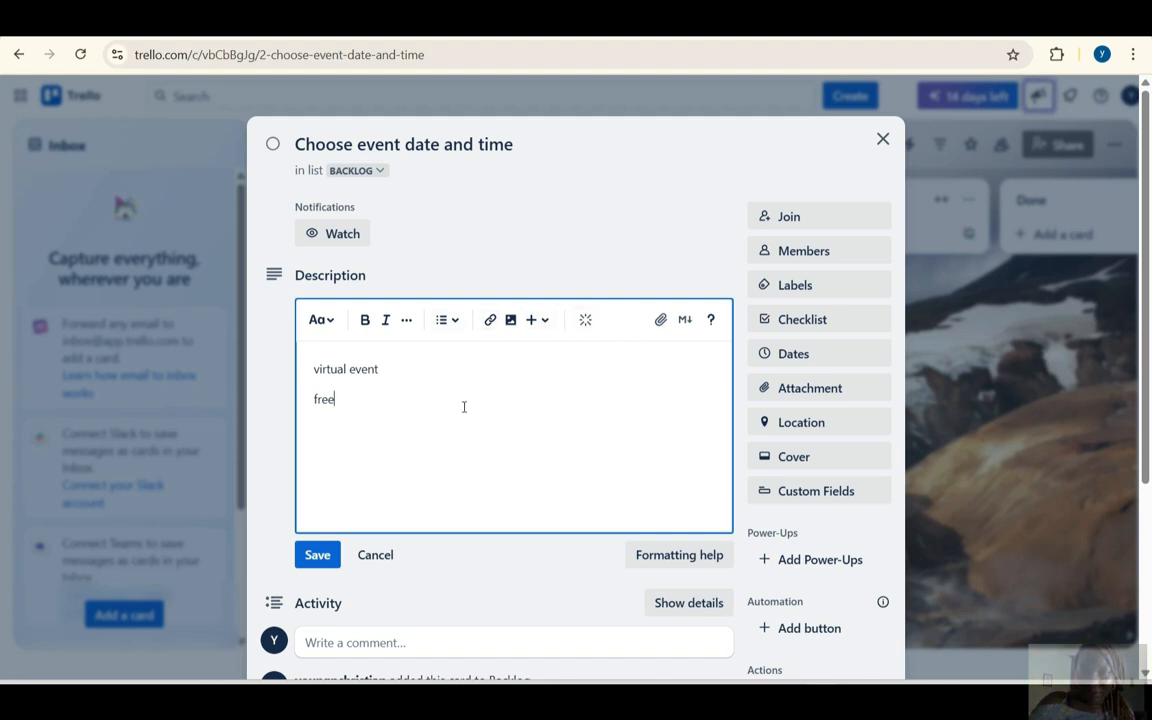
click(332, 551)
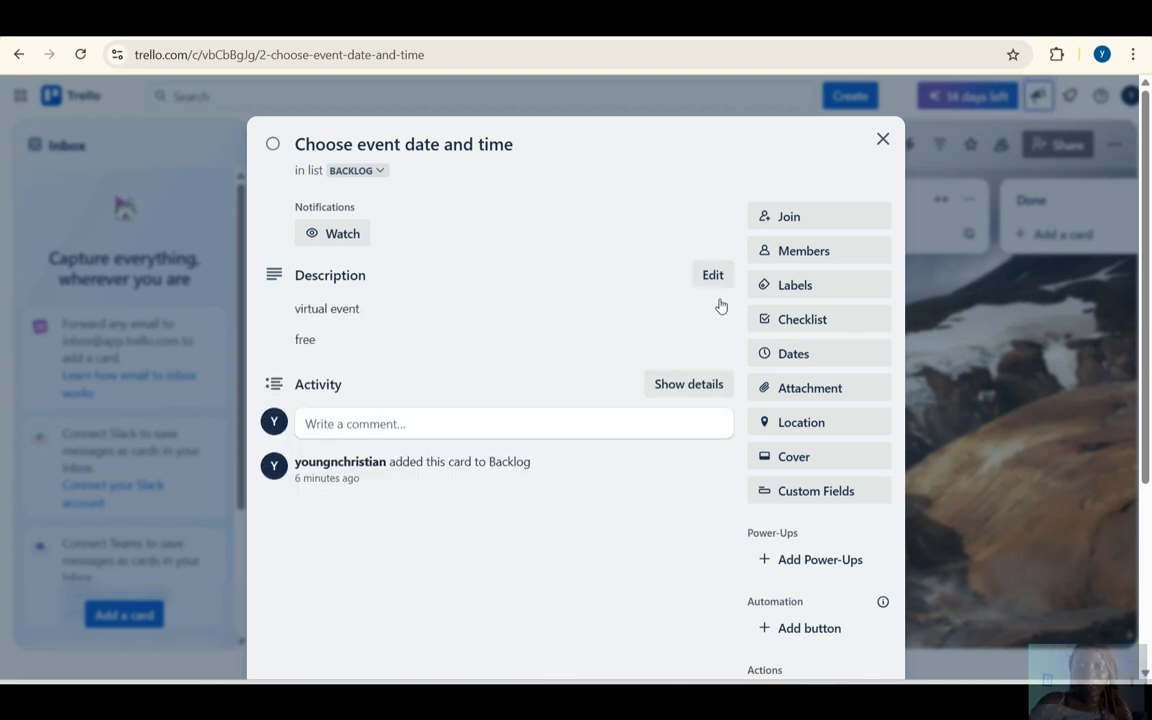
click(883, 140)
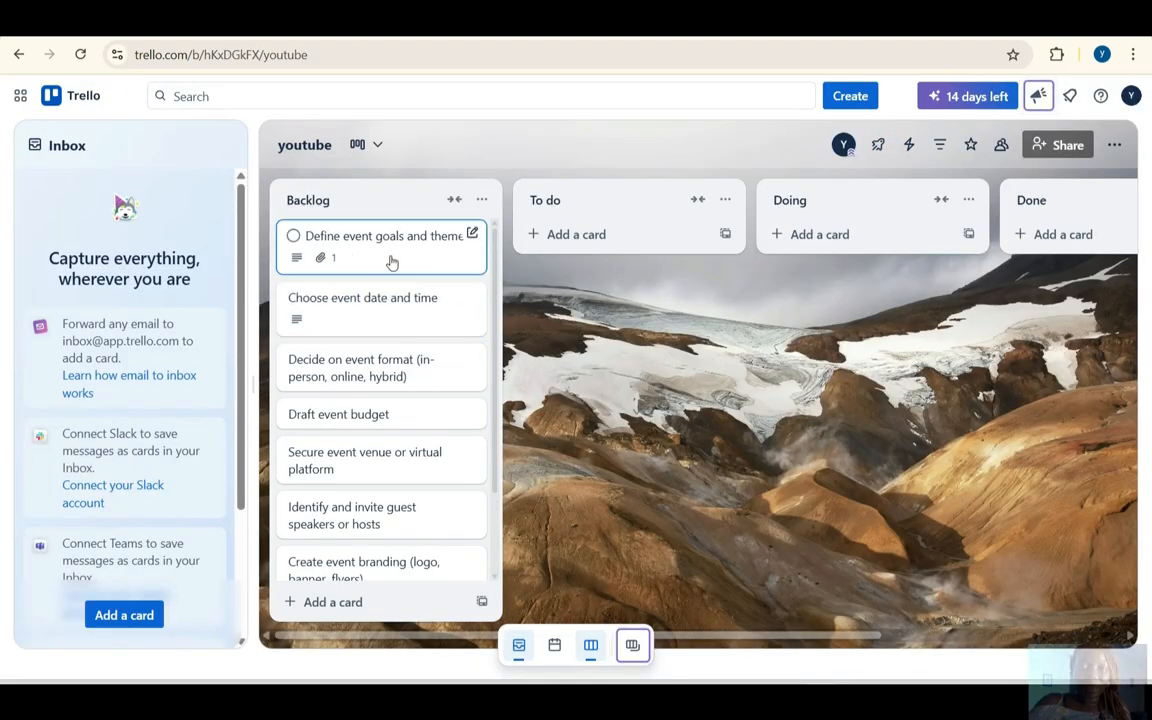
Move the "Define event goals and theme" and "Choose event date and time" cards from Backlog to To do
drag(400, 259, 563, 298)
drag(393, 255, 626, 362)
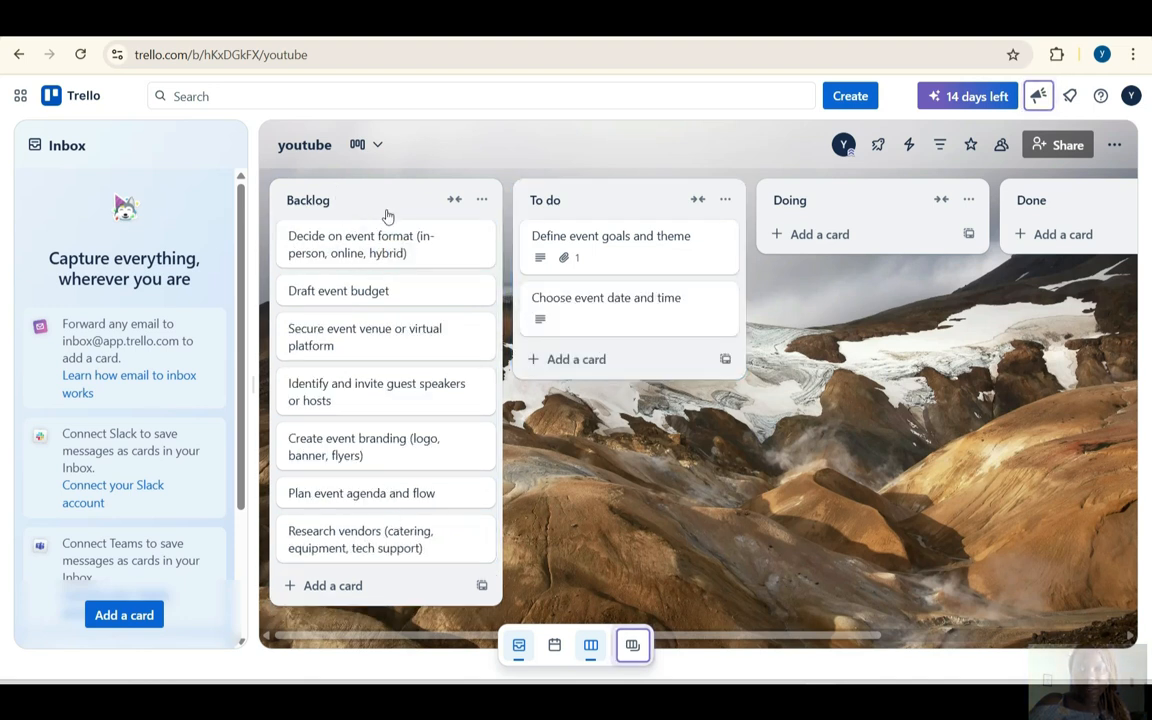
Look over the list actions available for the To do list and return to the Backlog without changing its title
scroll(643, 301, right, 2)
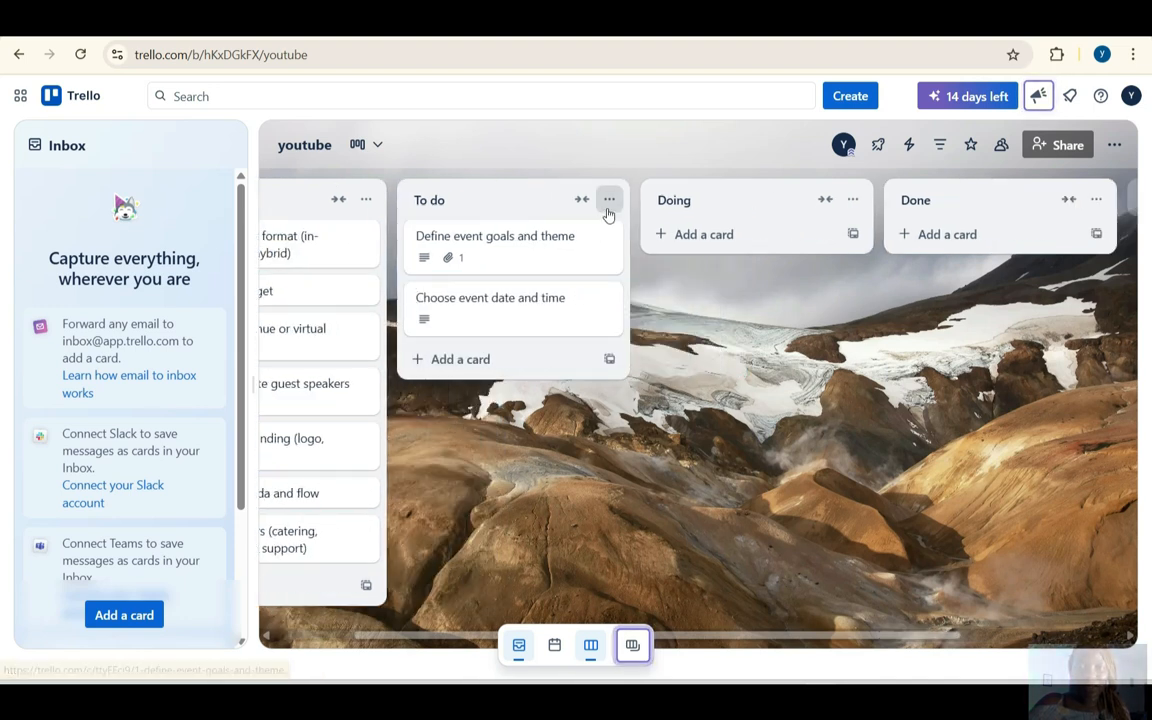
click(607, 210)
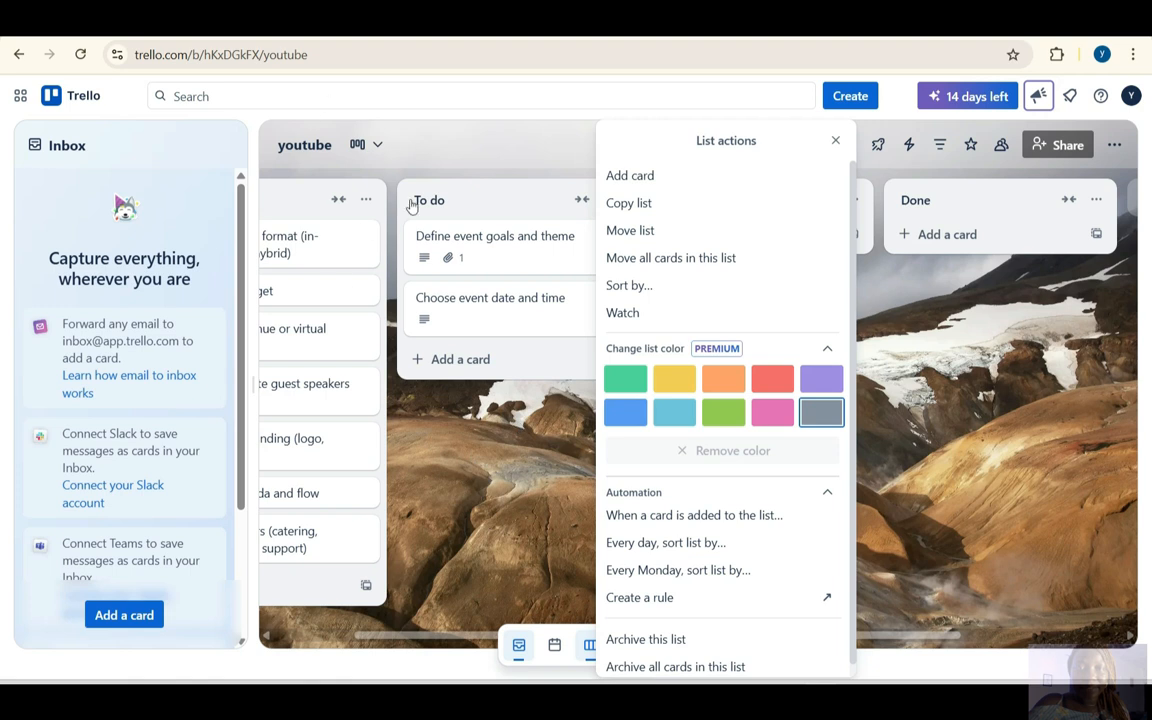
scroll(411, 204, left, 2)
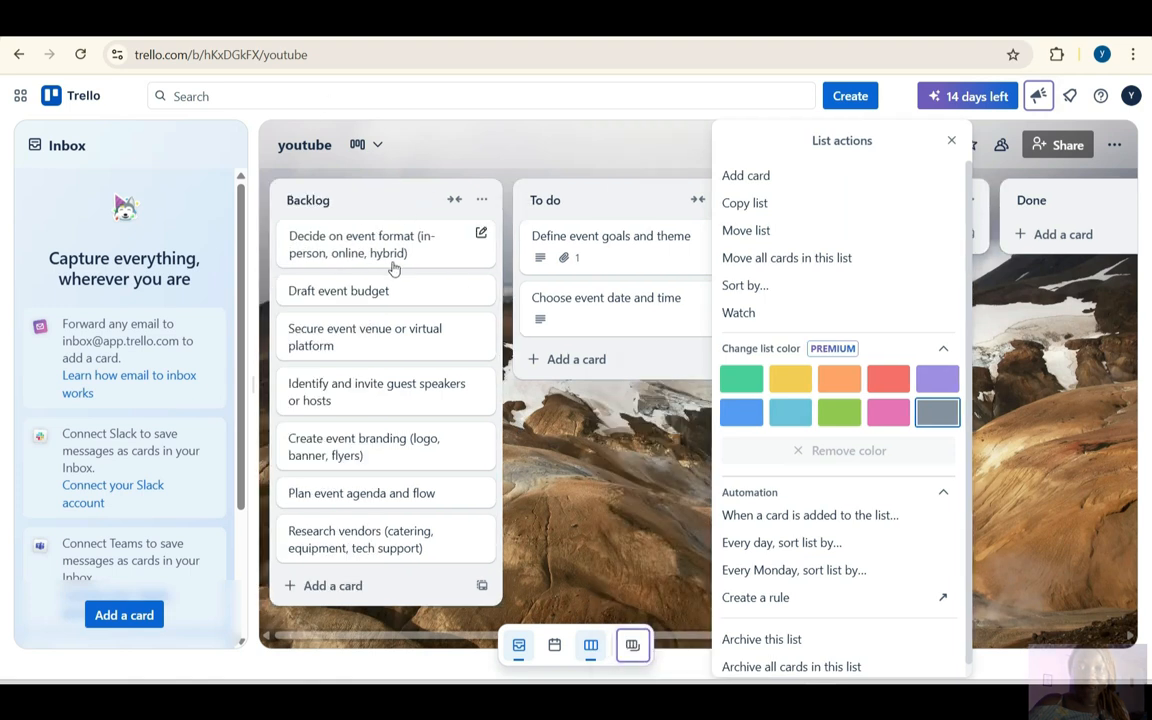
click(402, 204)
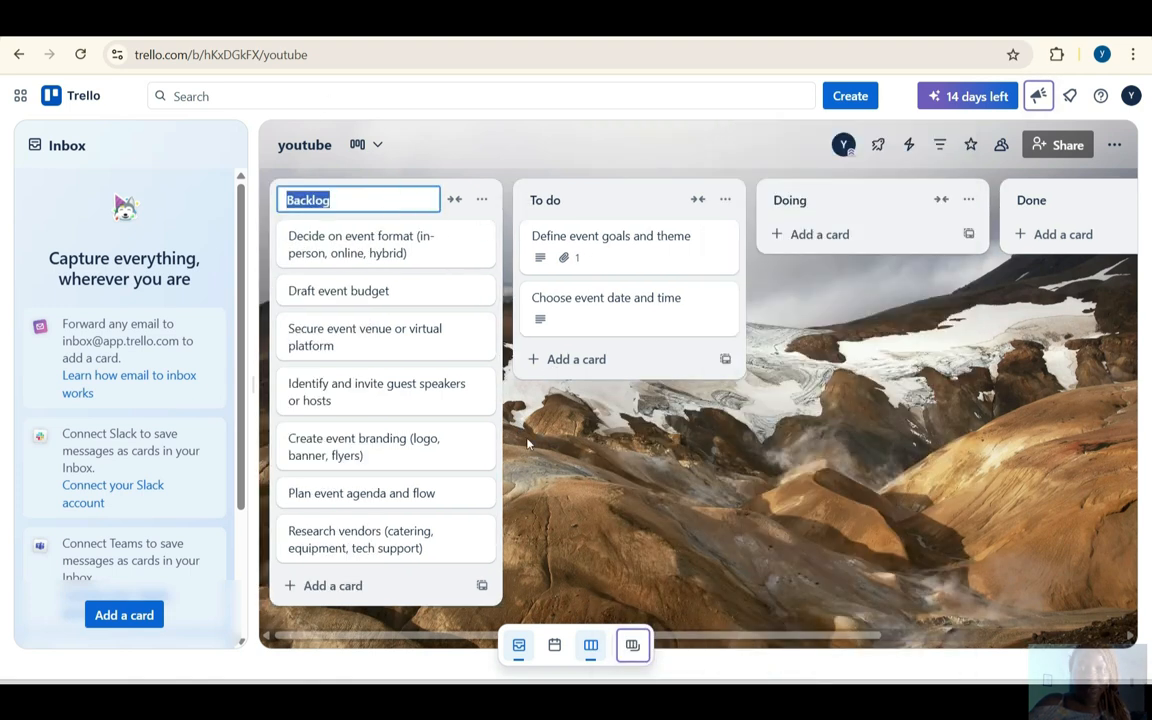
key(Escape)
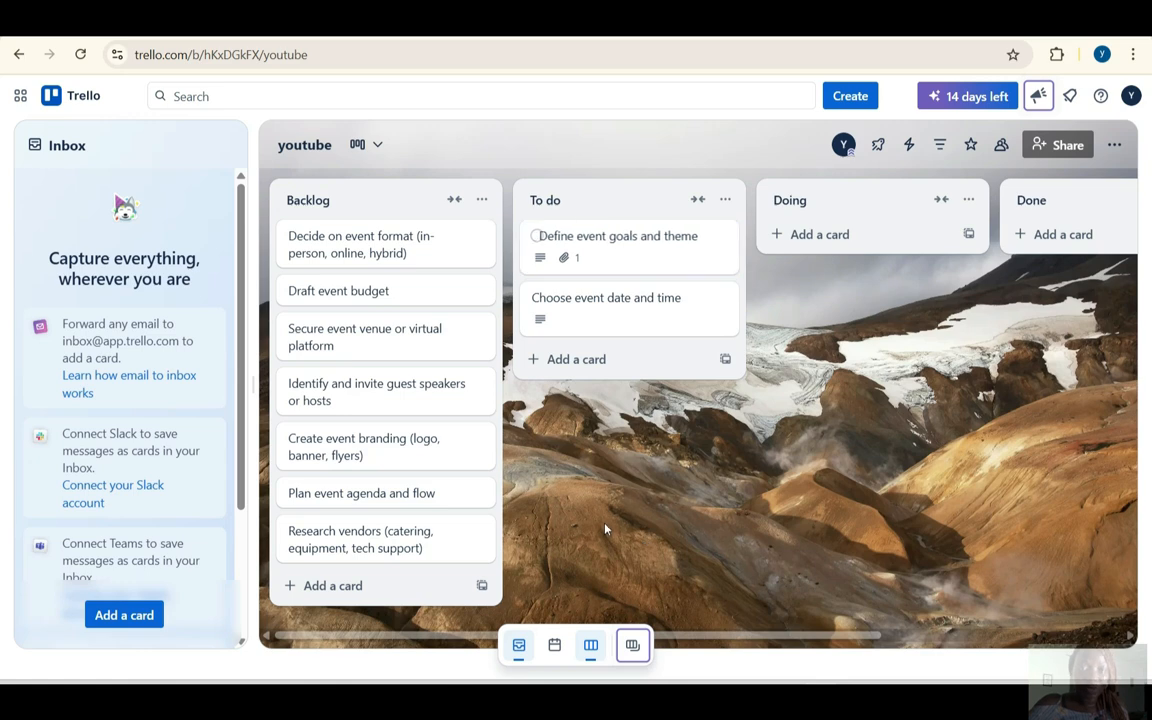
Move the "Decide on event format" and "Secure event venue or virtual platform" cards from Backlog to To do
key(period)
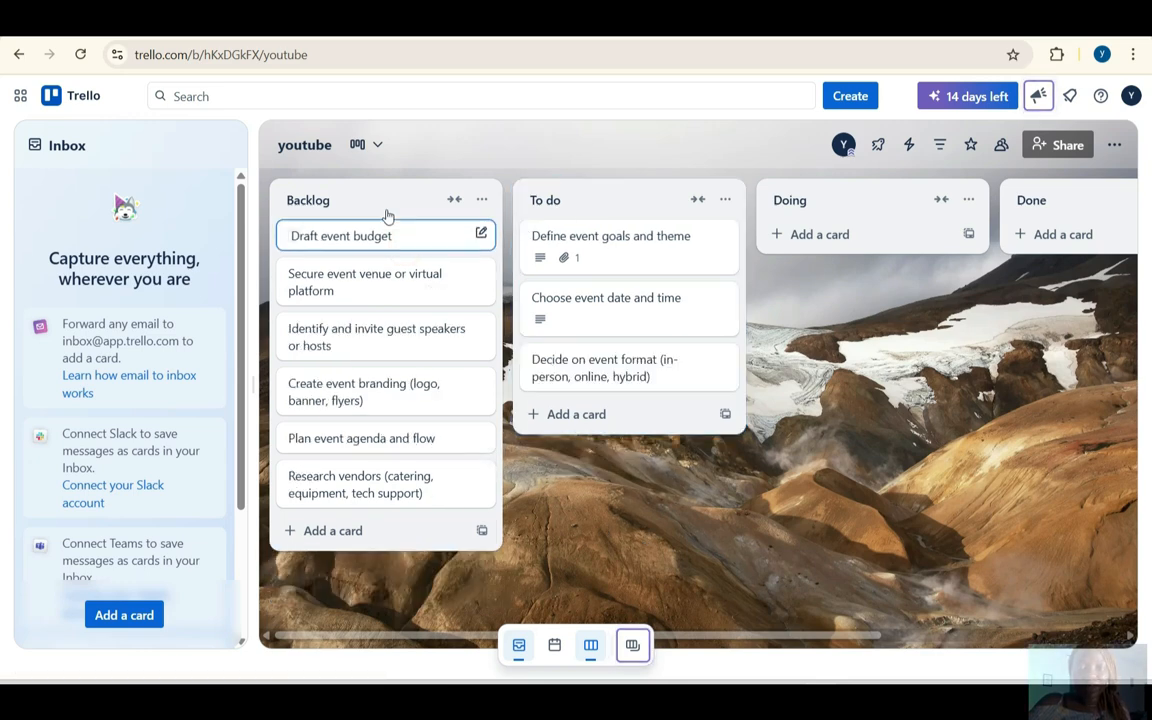
drag(381, 206, 403, 226)
drag(383, 295, 600, 430)
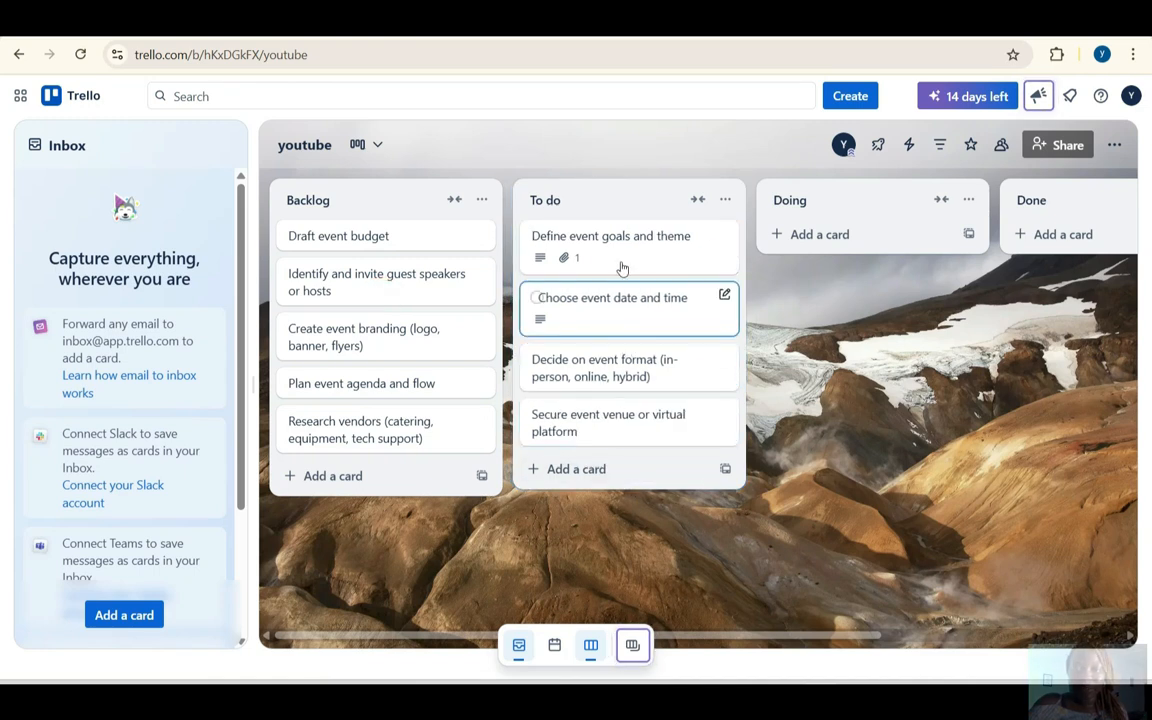
Give the "Define event goals and theme" card a start date of 5/12/2025 and a due date of 5/16/2025
click(621, 260)
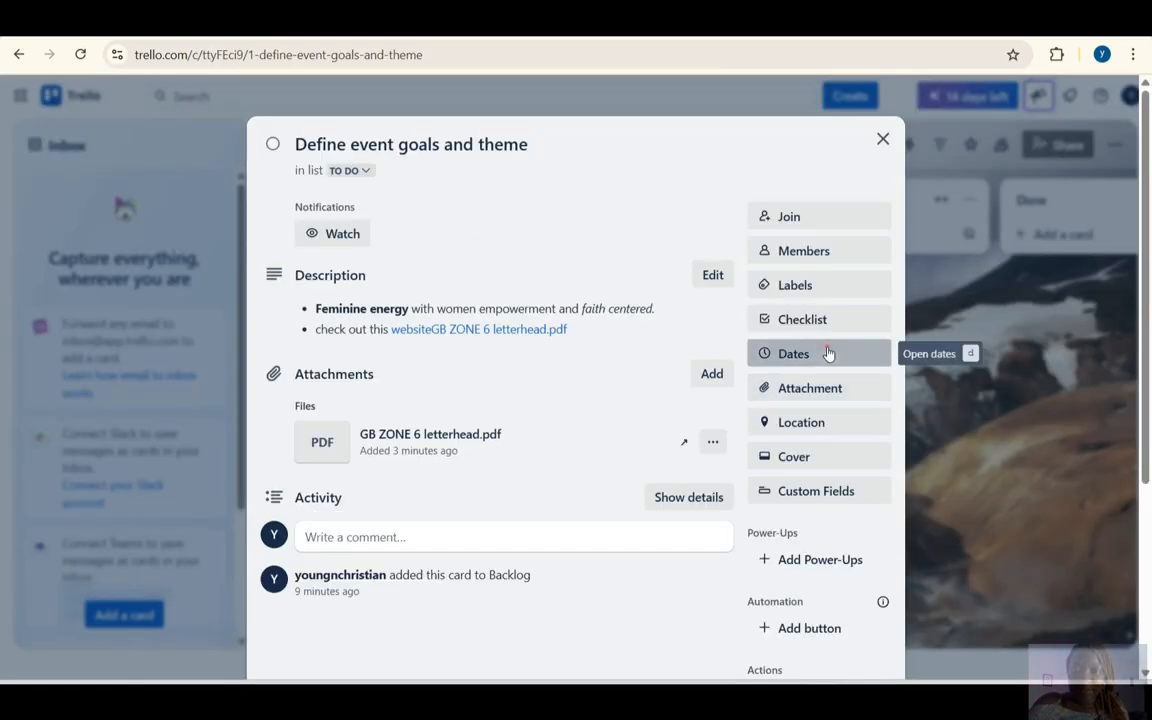
click(828, 355)
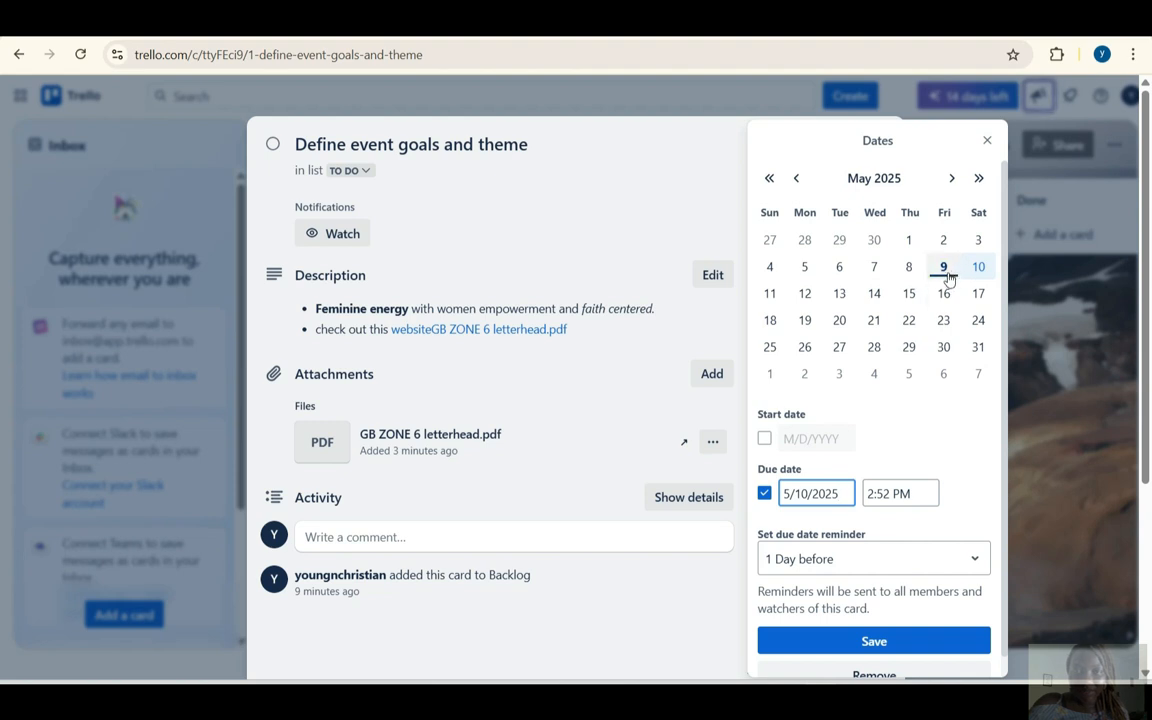
click(804, 293)
scroll(900, 540, down, 1)
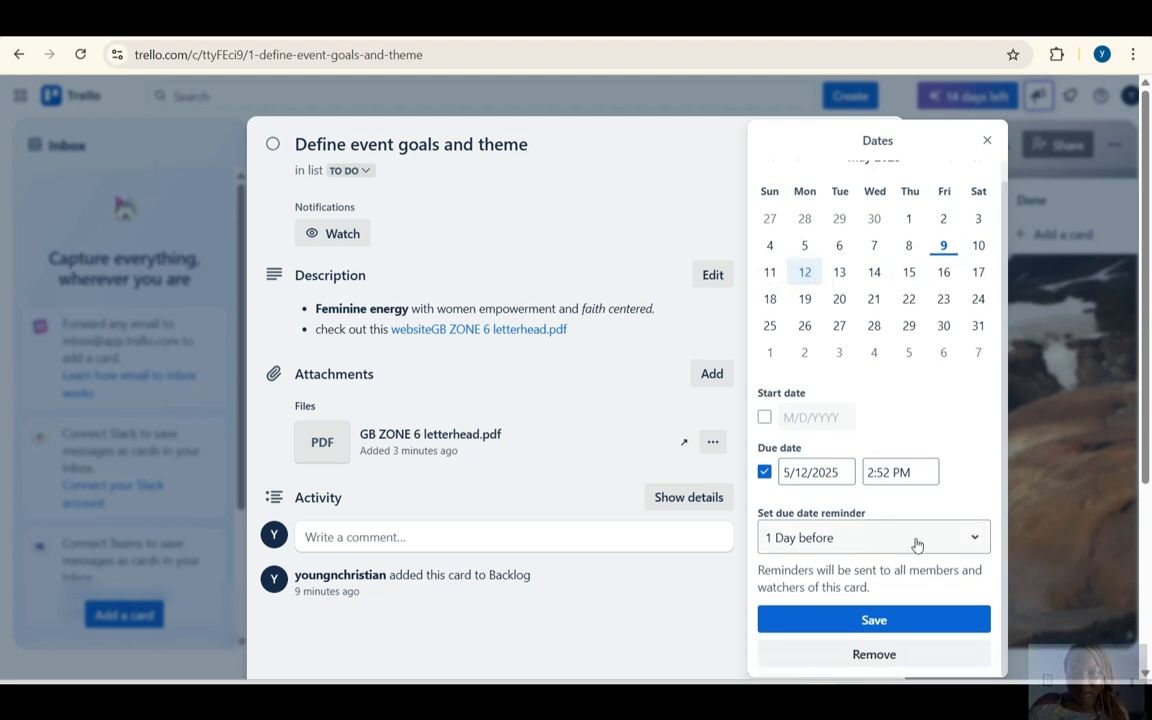
click(766, 417)
click(808, 273)
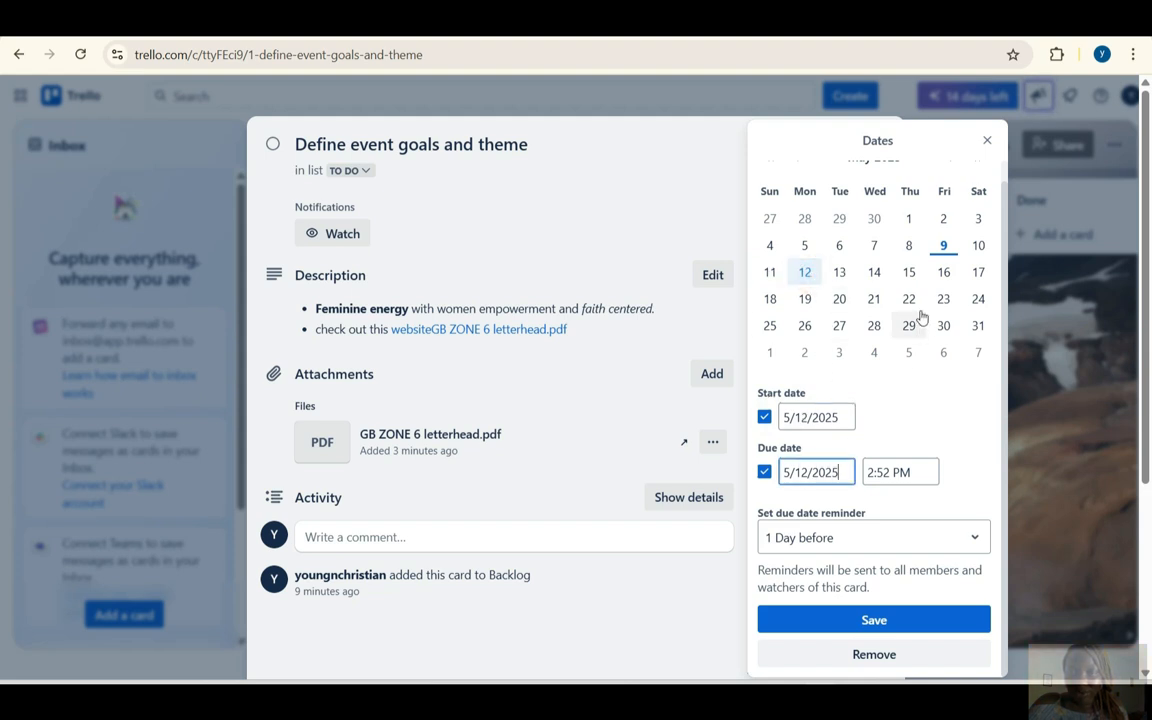
click(943, 275)
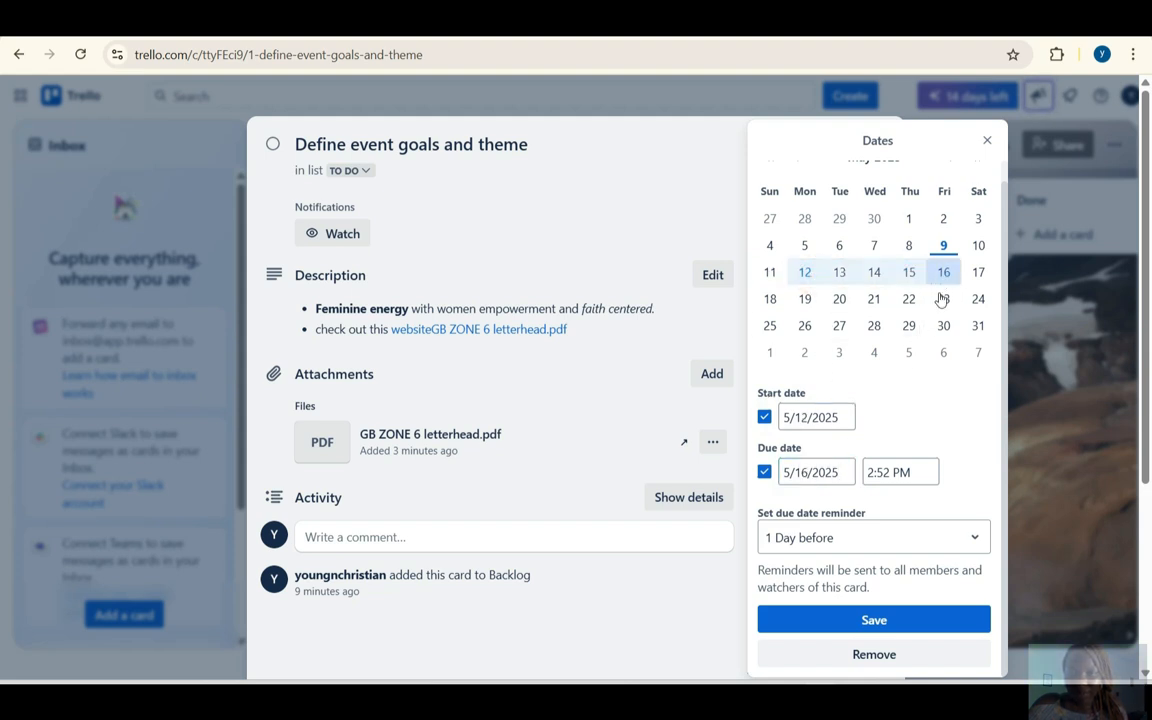
click(814, 622)
click(885, 137)
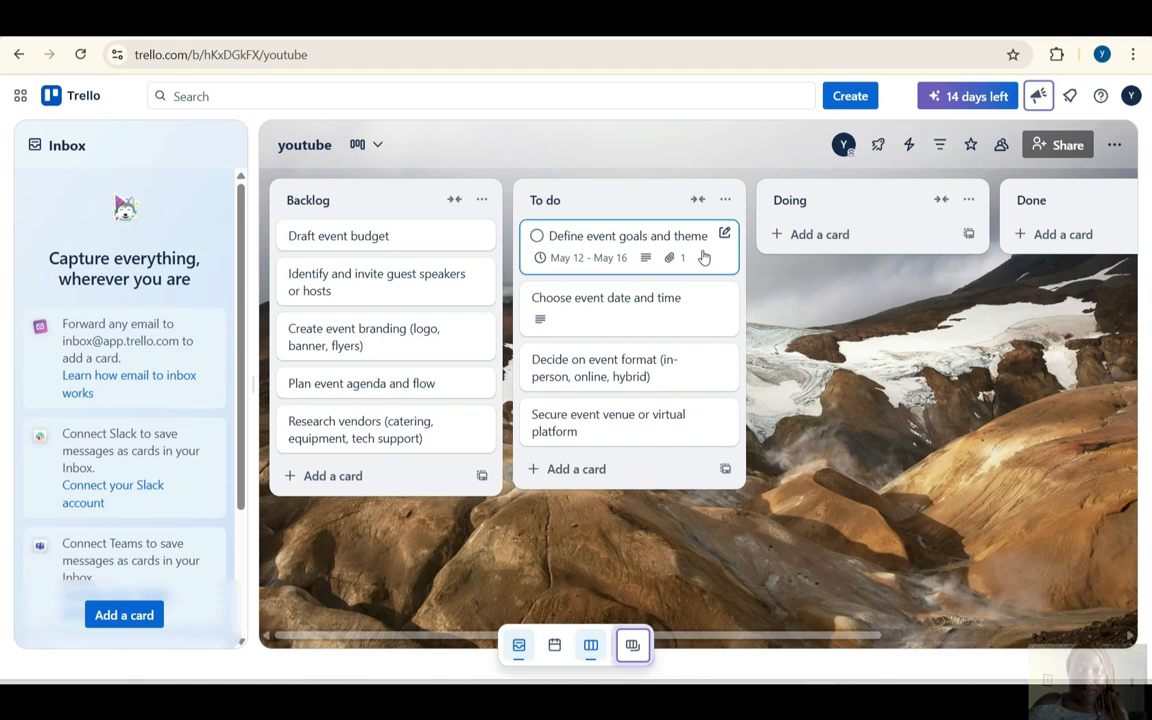
Title the green label "first phase" from the "Define event goals and theme" card and save it
click(573, 236)
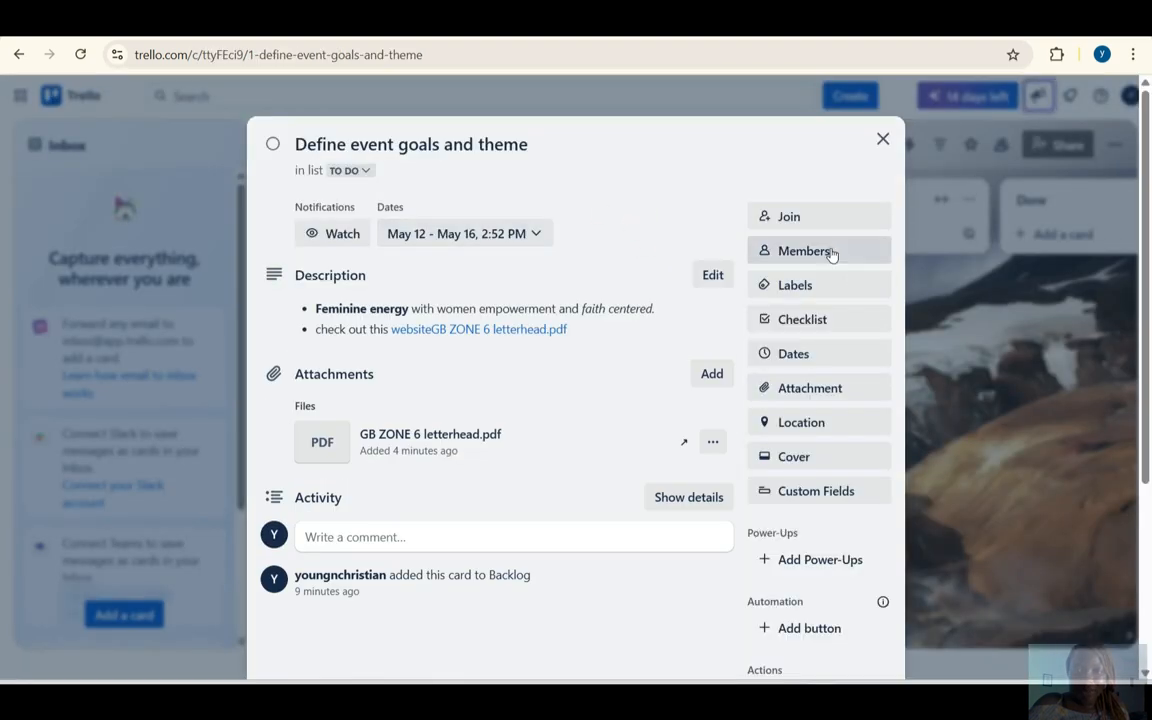
click(815, 289)
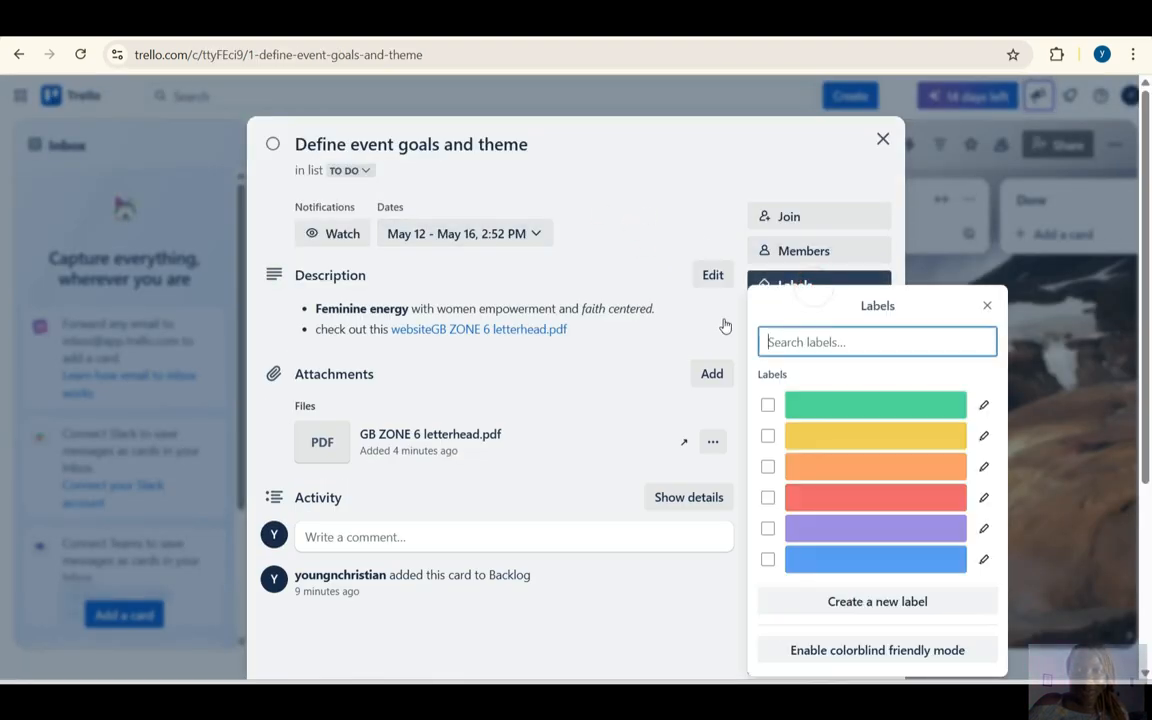
click(981, 405)
text(first ph)
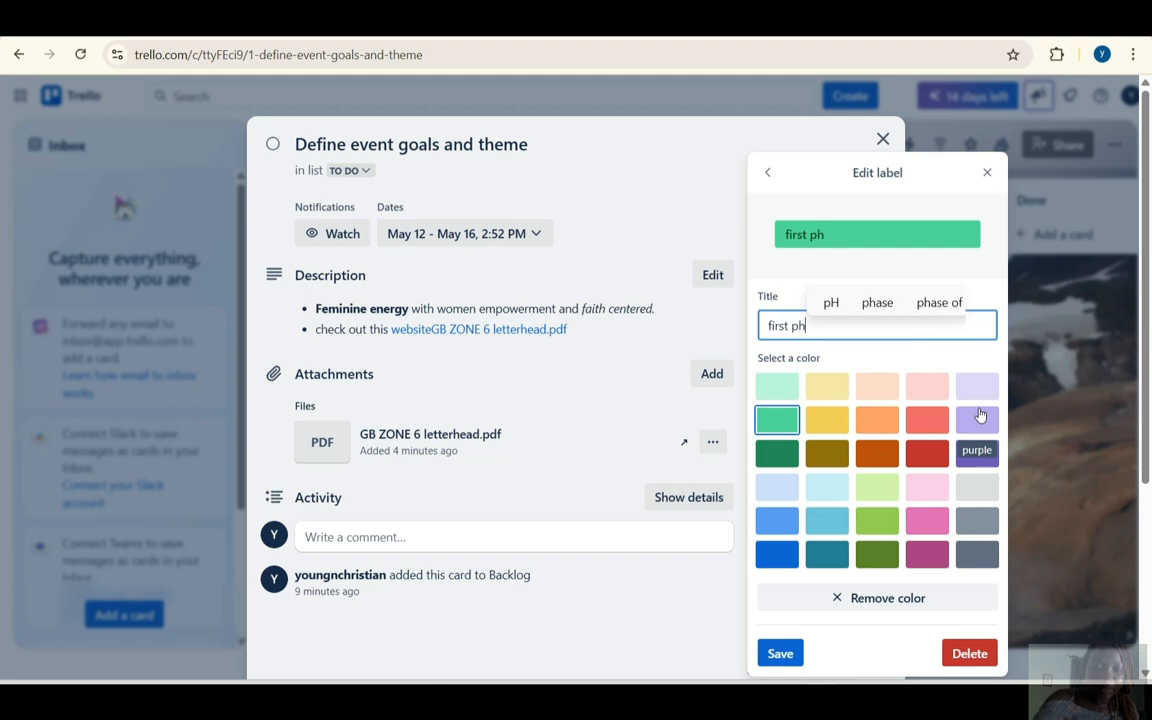
text(ase)
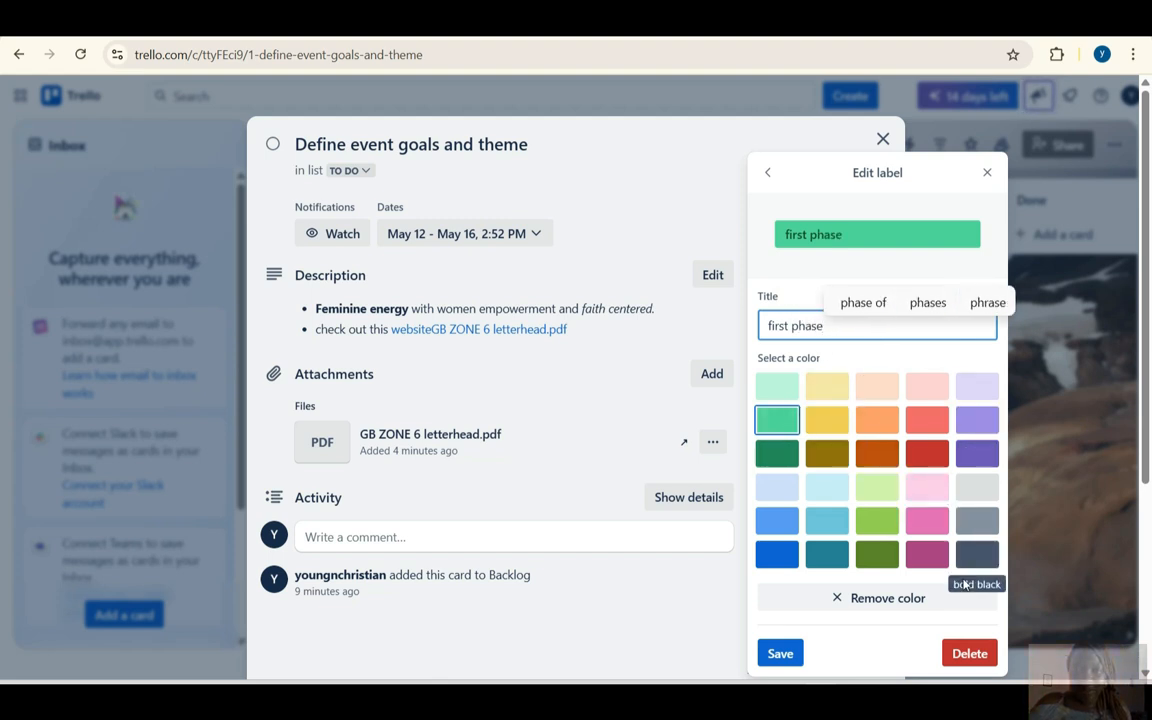
click(787, 655)
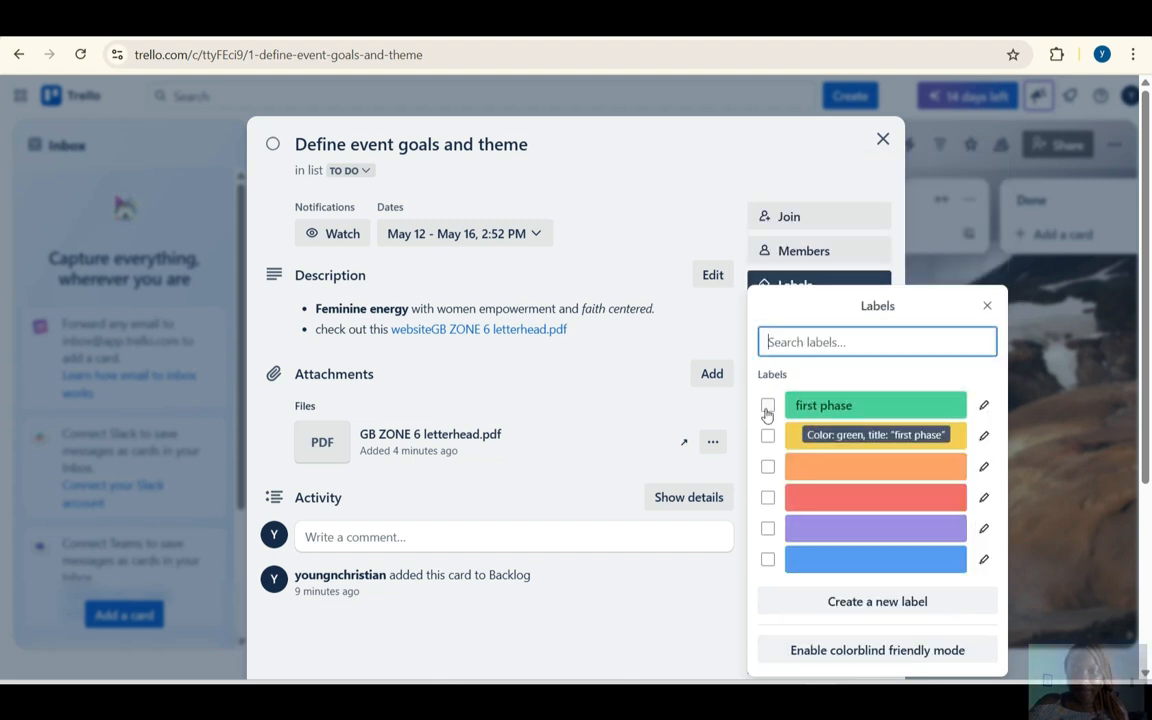
Apply the green "first phase" label to the "Define event goals and theme" card and close the card
click(767, 405)
click(715, 306)
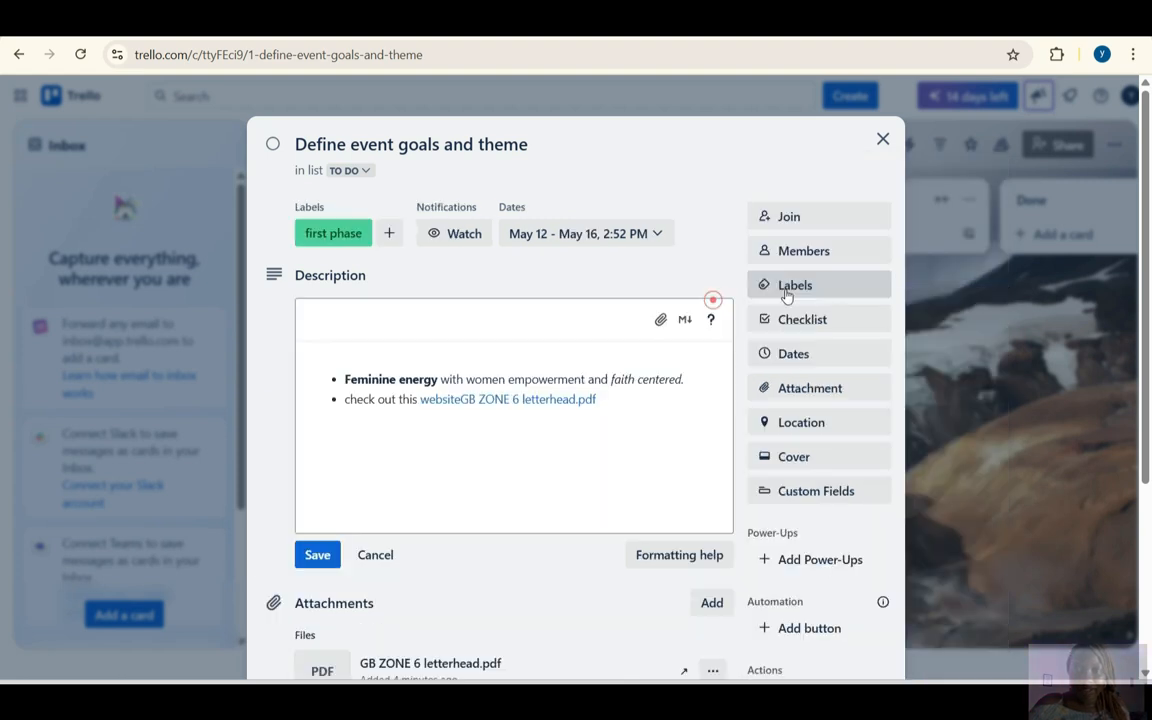
click(317, 555)
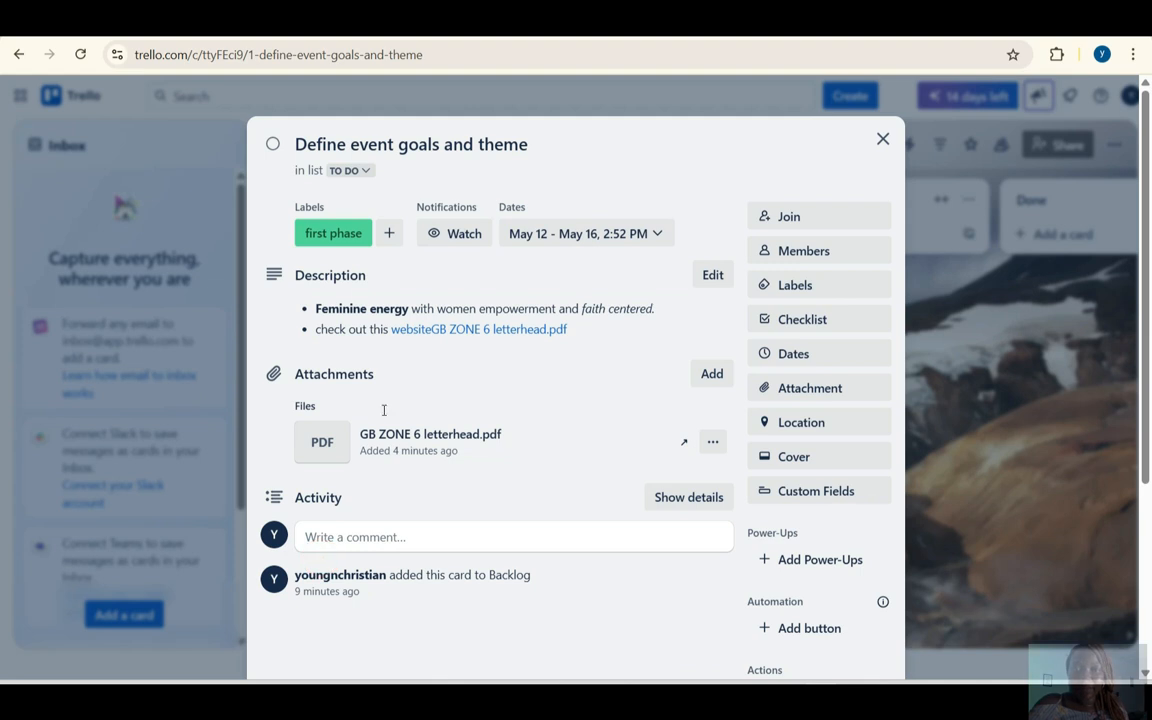
click(883, 140)
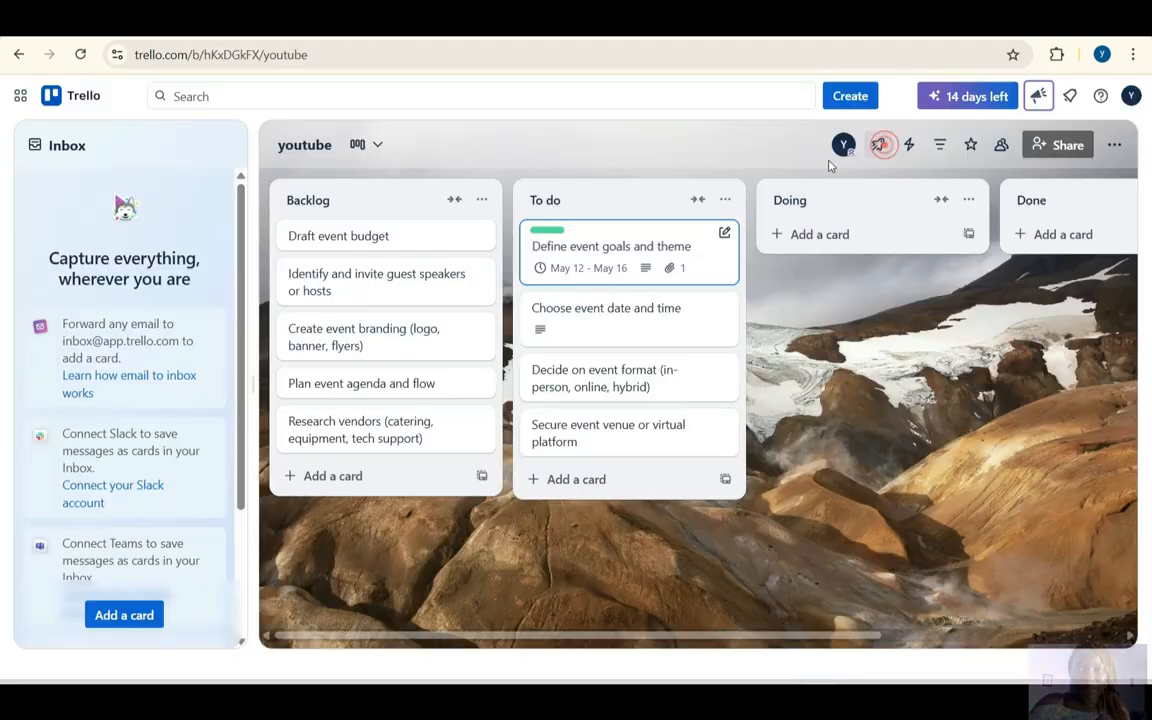
Apply the green "first phase" label to the "Choose event date and time" card and close the card
click(711, 325)
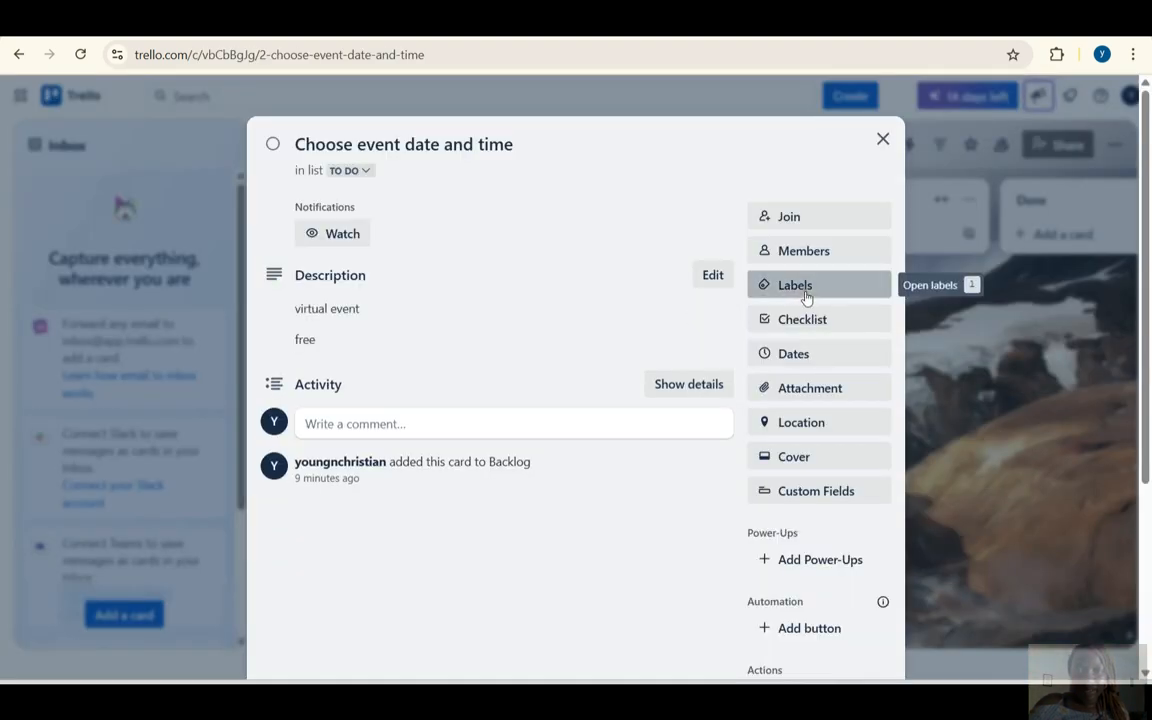
click(803, 290)
click(767, 407)
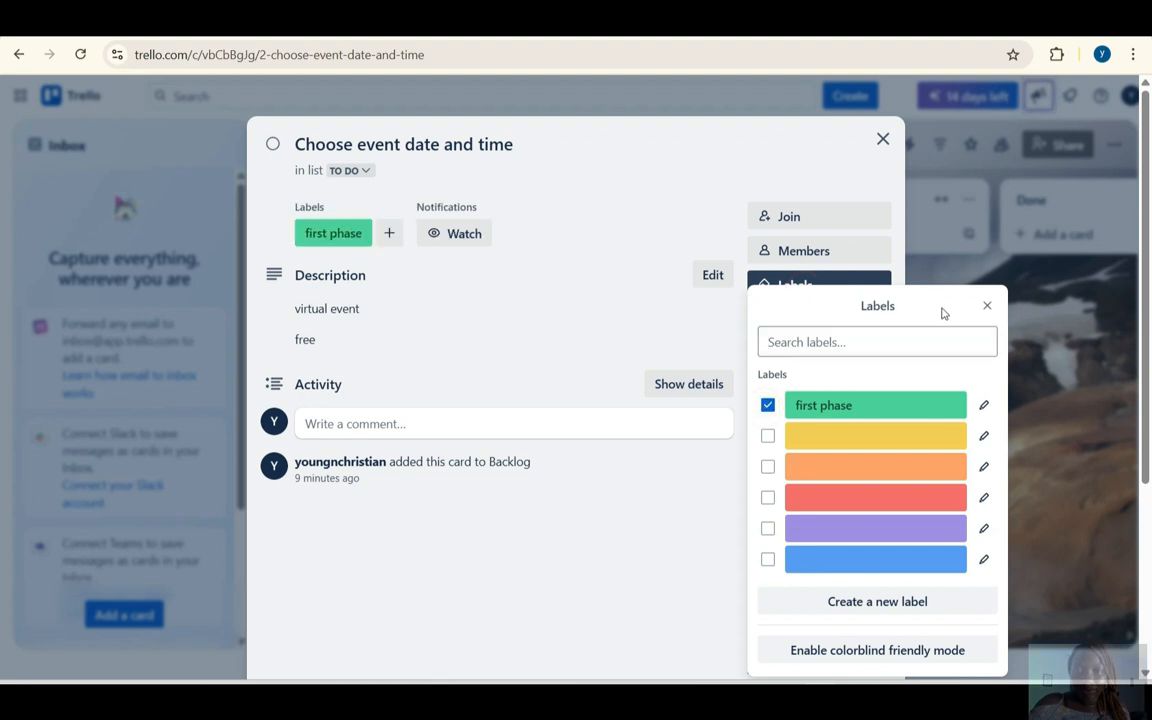
click(745, 312)
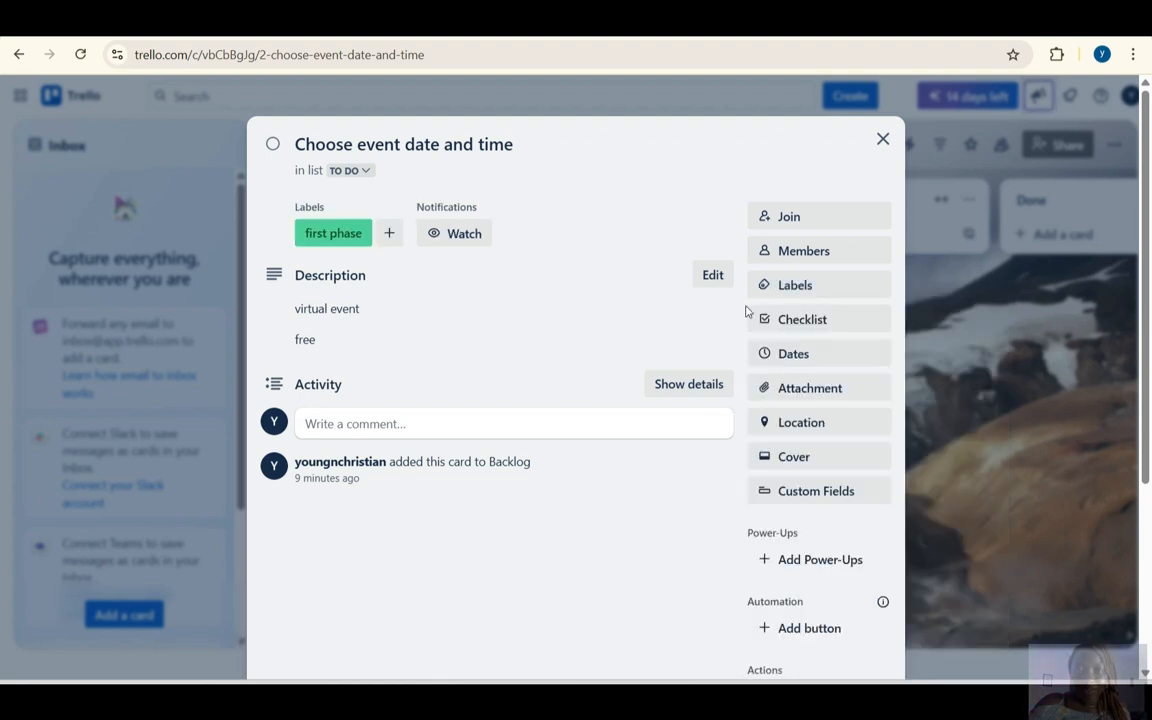
click(884, 140)
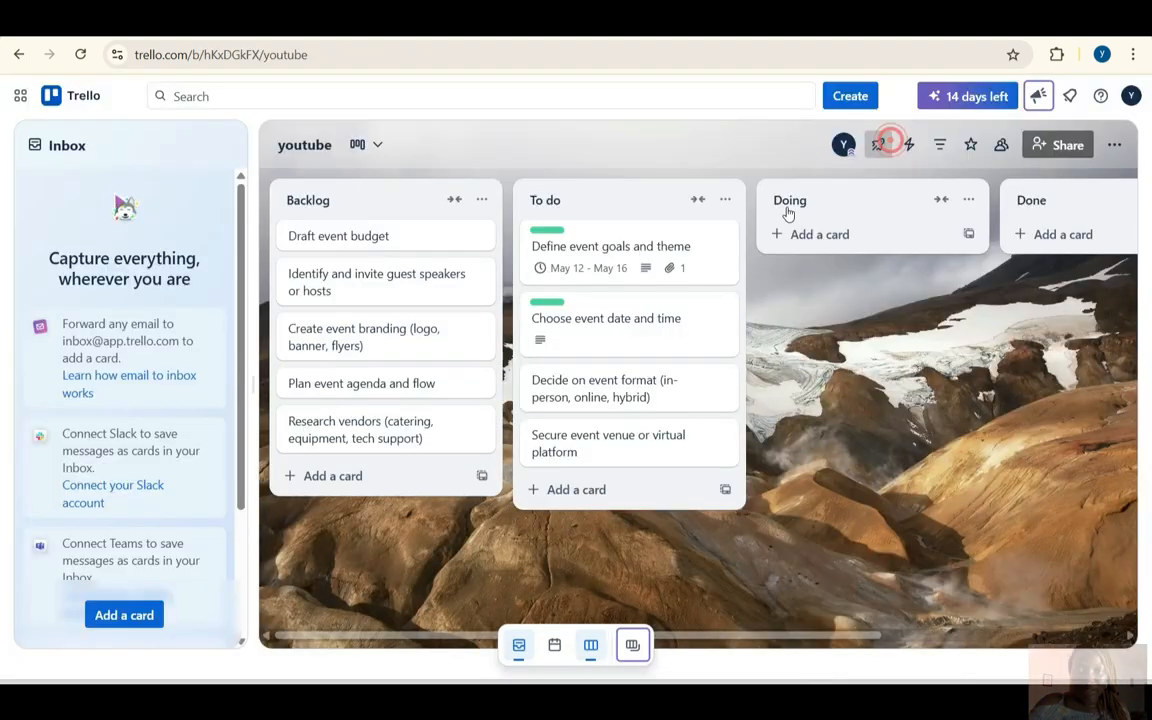
Apply the green "first phase" label to the "Decide on event format (in-person, online, hybrid)" card and close the card
click(679, 402)
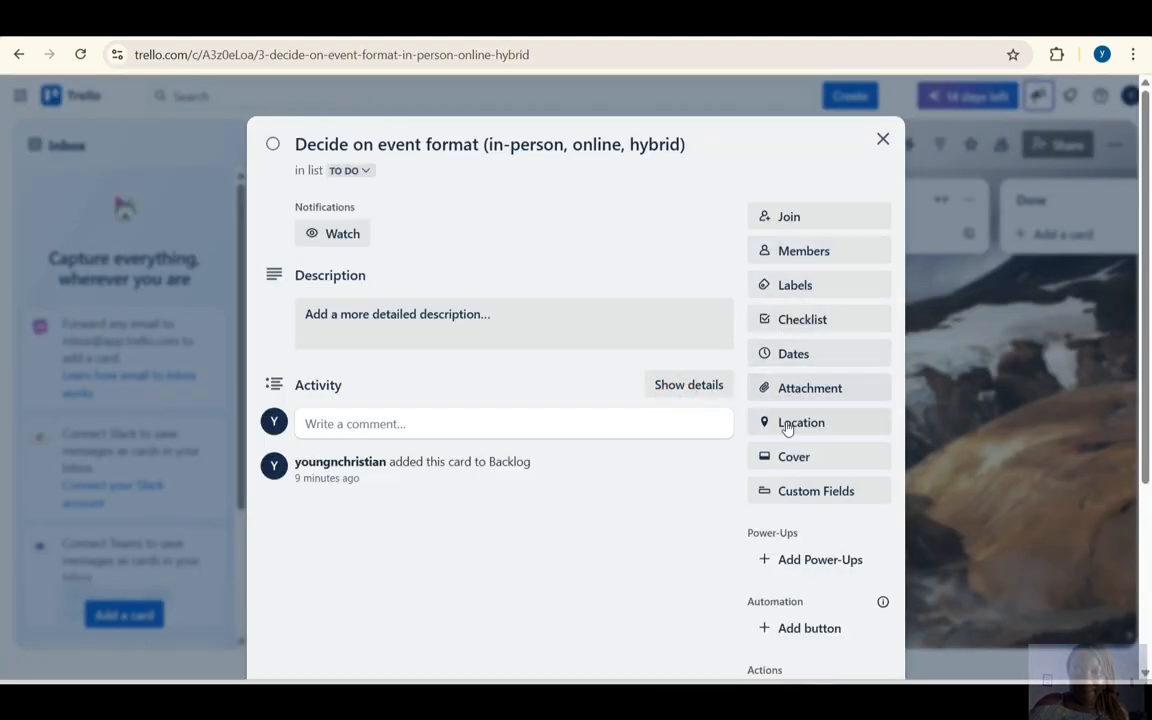
click(784, 290)
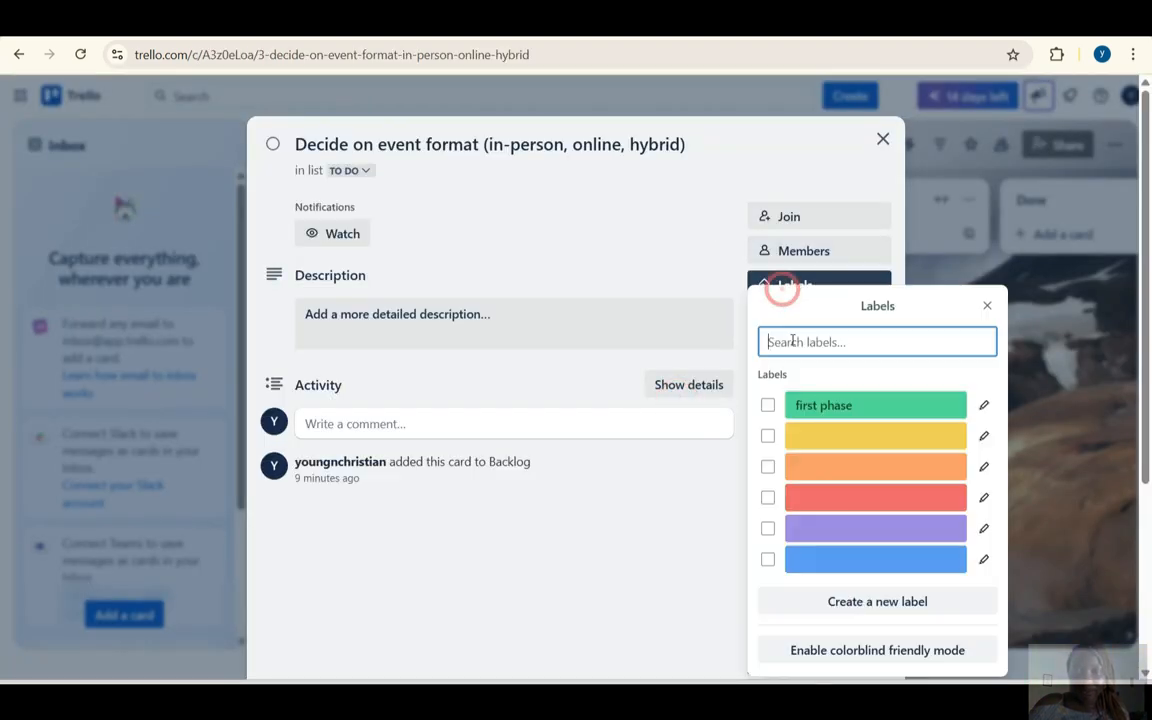
click(768, 405)
click(672, 560)
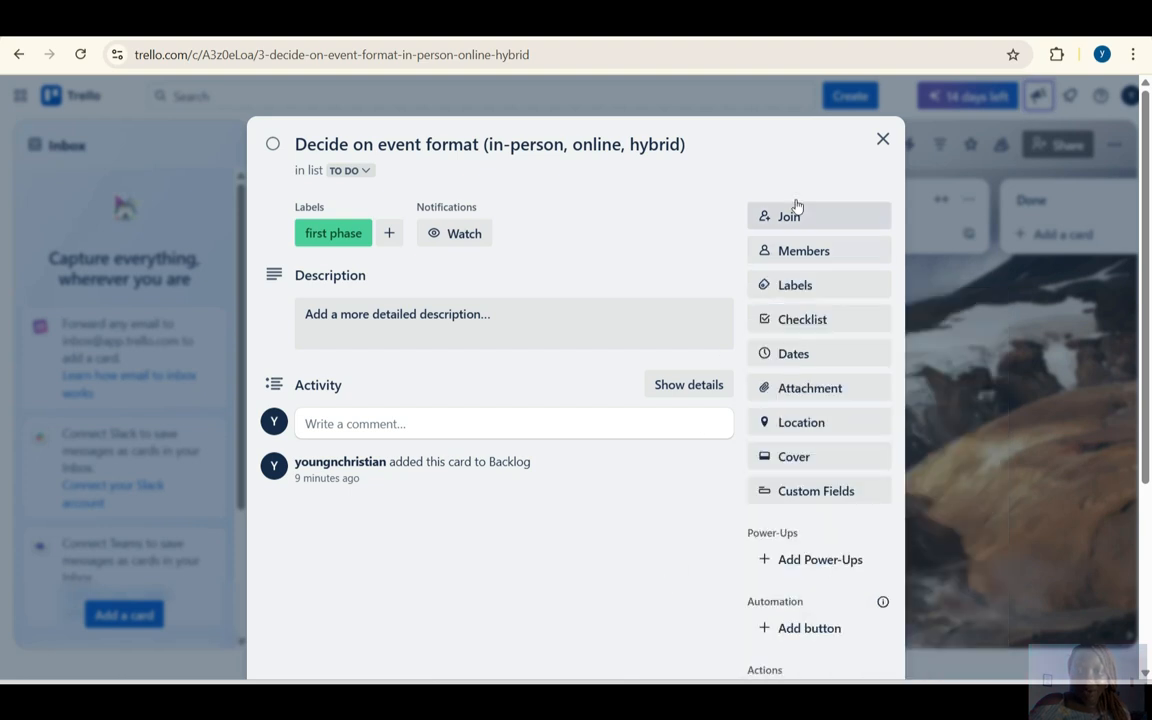
click(884, 140)
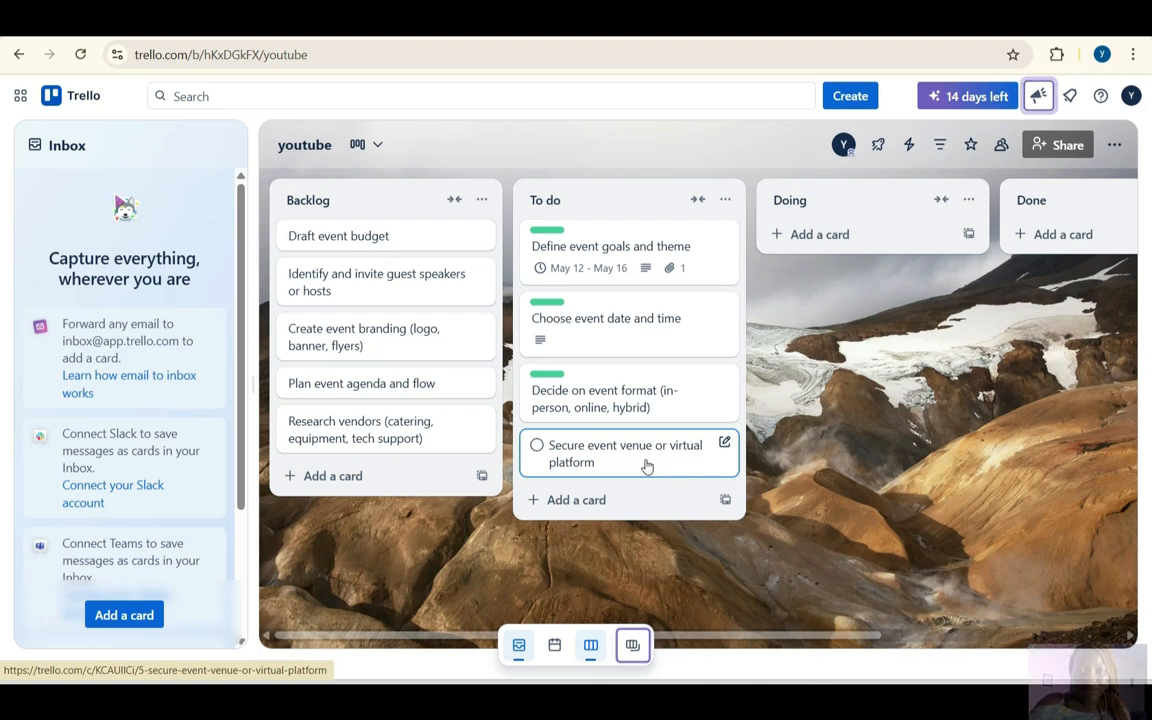
Apply the yellow label to the "Secure event venue or virtual platform" card, title that label "Second phase" and close the card
click(645, 462)
click(800, 297)
click(802, 437)
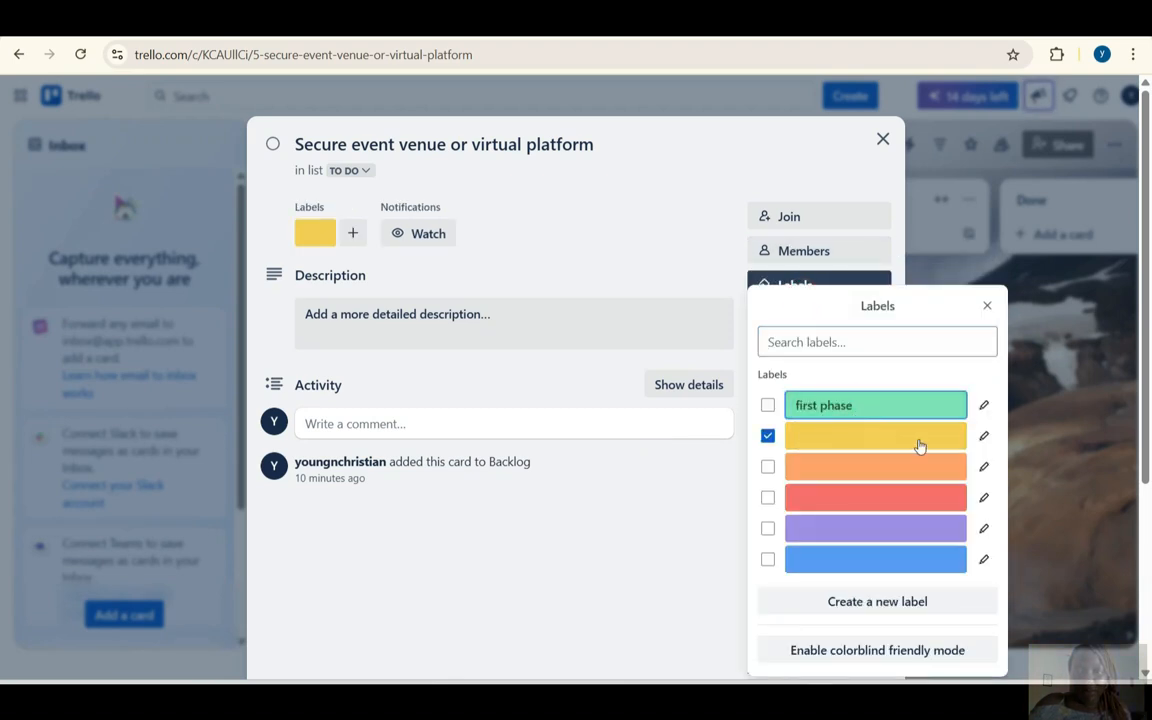
click(984, 437)
click(828, 322)
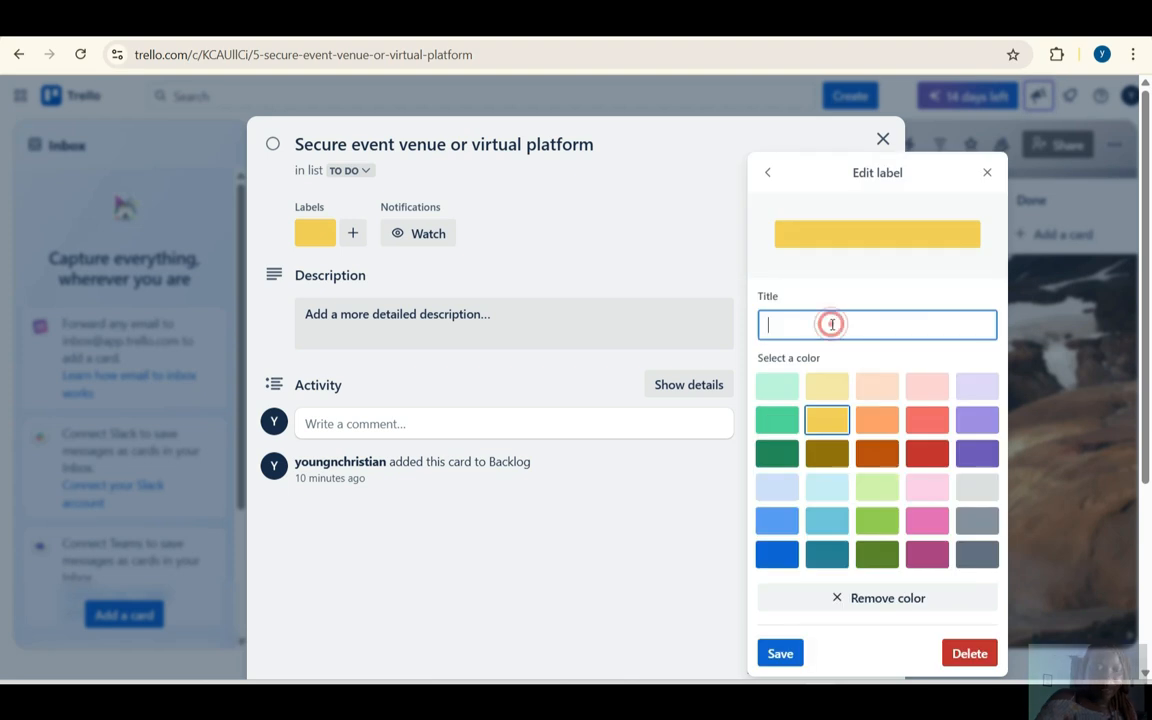
text(Second phase)
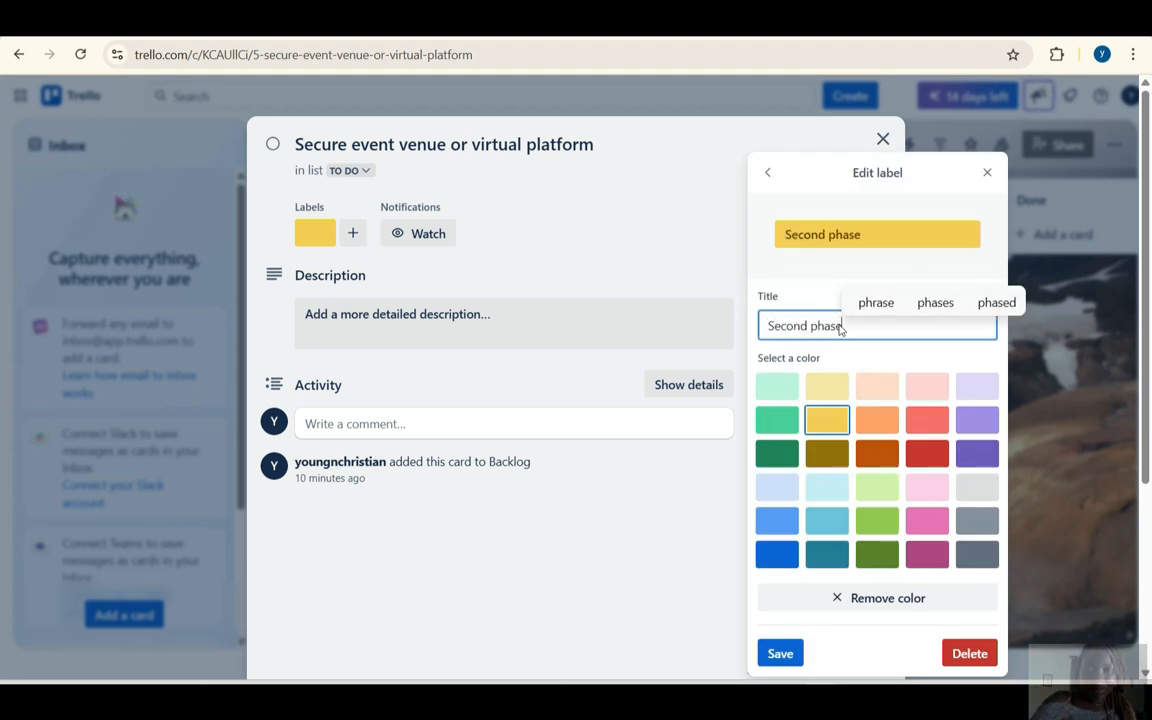
key(Return)
click(706, 586)
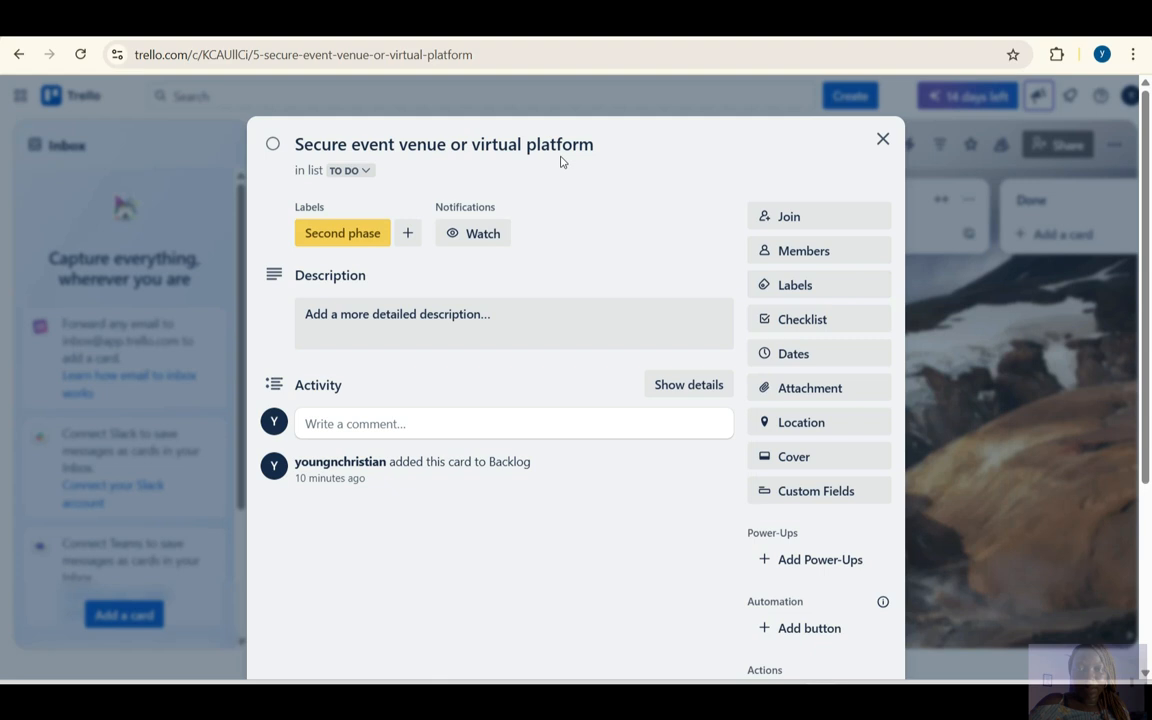
click(883, 139)
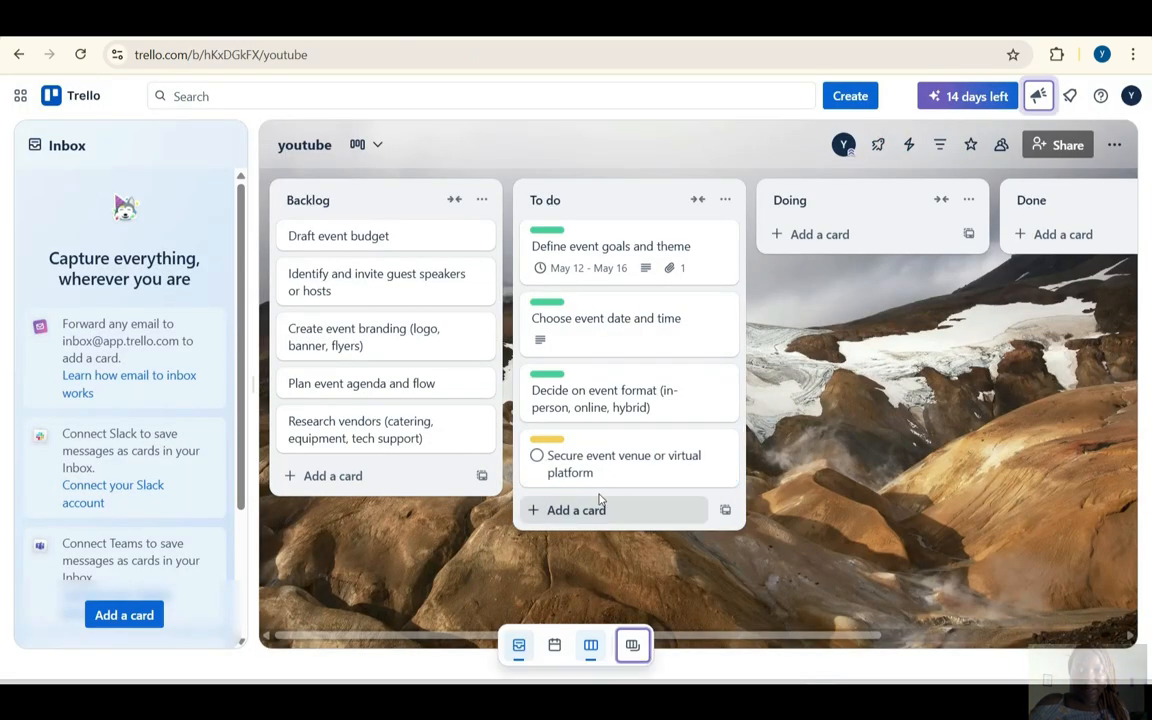
Apply the yellow "Second phase" label to the "Identify and invite guest speakers or hosts" card and close the card
click(411, 292)
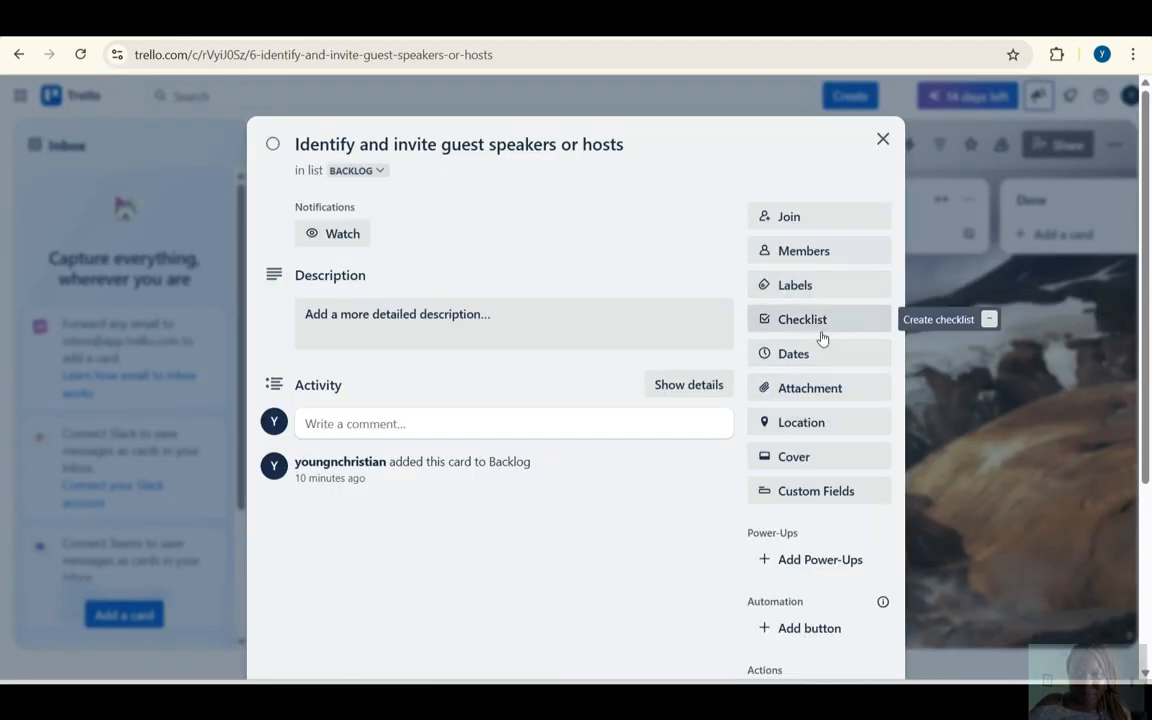
click(808, 285)
click(768, 436)
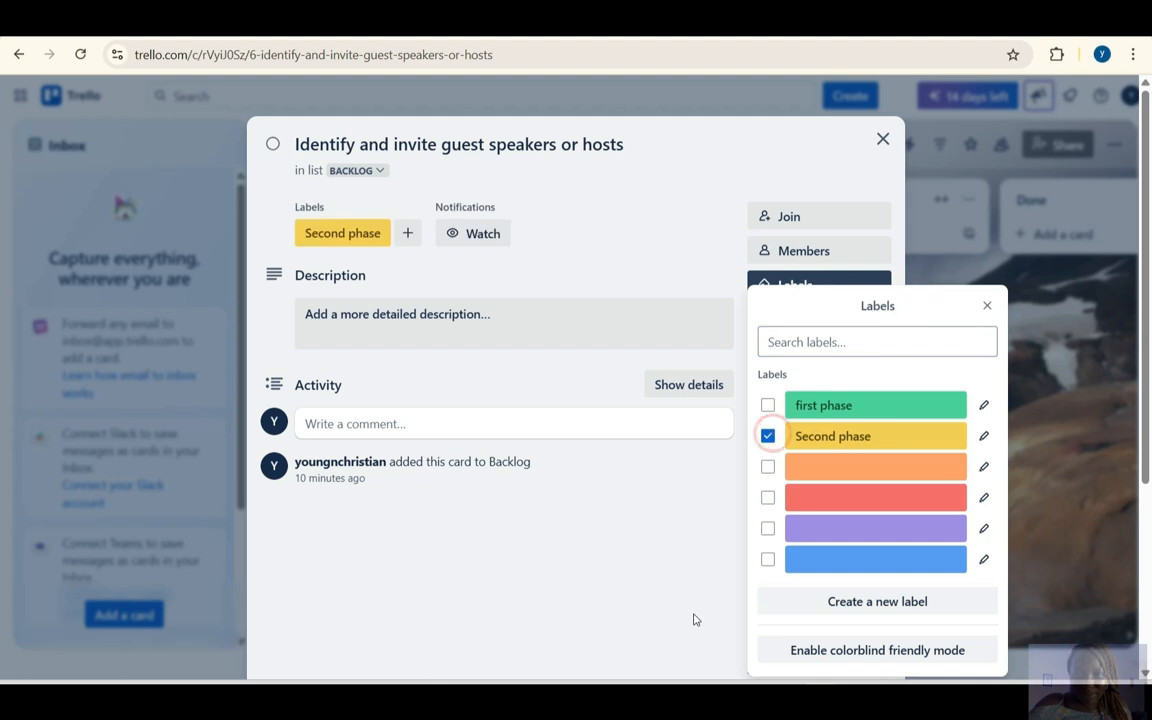
key(Escape)
key(Escape)
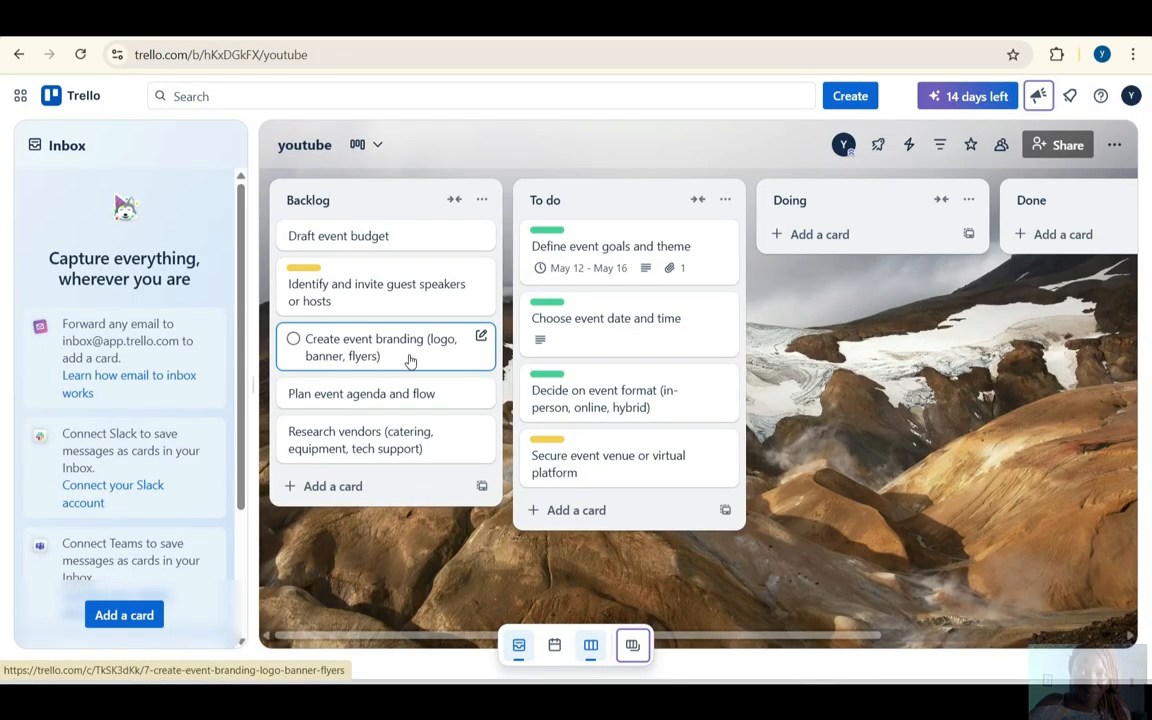
Apply the yellow "Second phase" label to the "Plan event agenda and flow" card and close the card
click(443, 396)
click(801, 285)
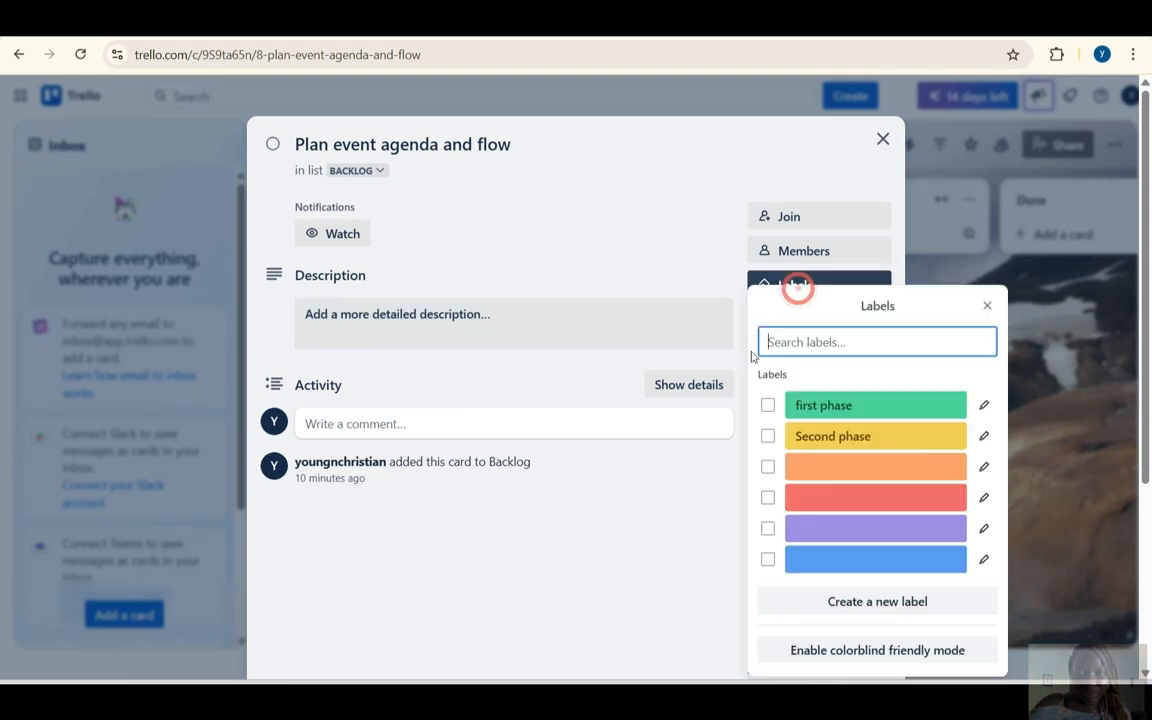
click(790, 436)
key(Escape)
key(Escape)
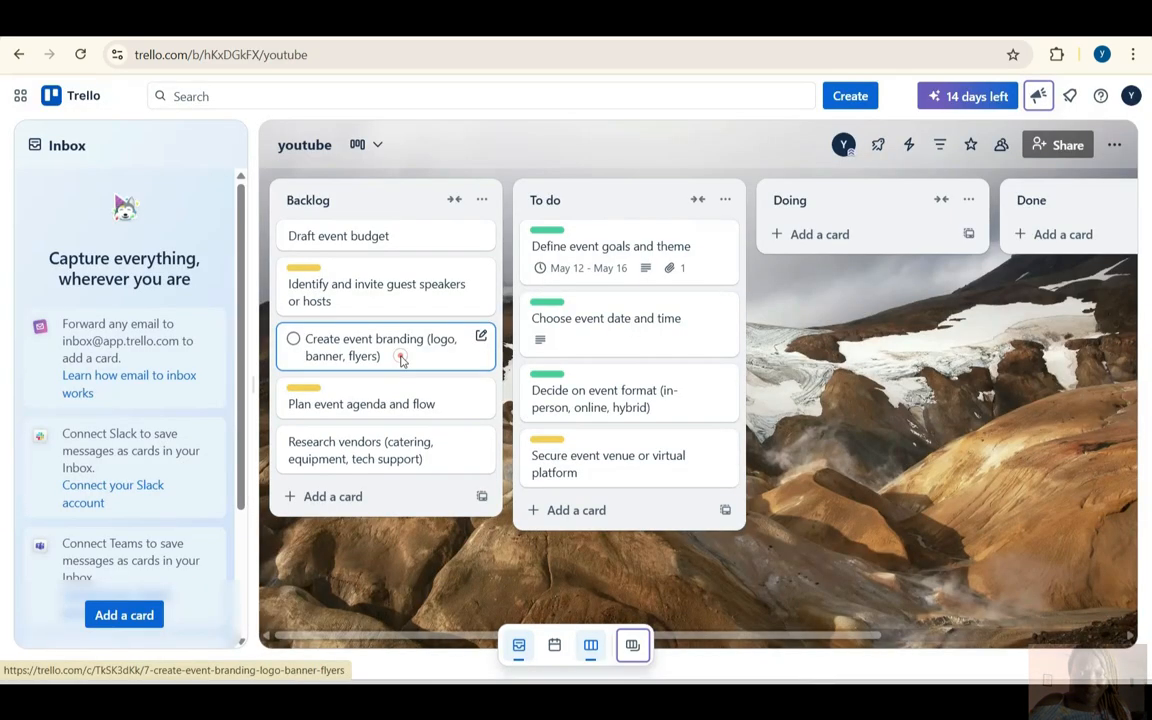
Apply the orange label to the "Create event branding (logo, banner, flyers)" card
click(404, 358)
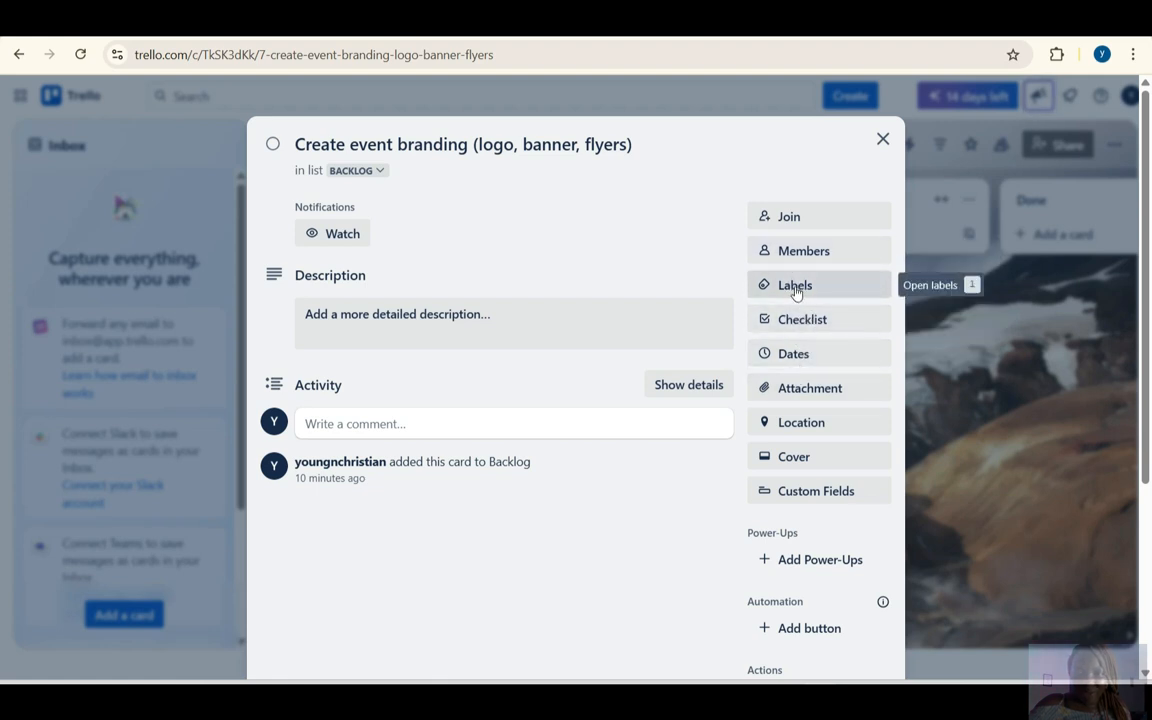
click(796, 287)
text(Thir)
key(BackSpace)
key(BackSpace)
key(BackSpace)
key(BackSpace)
click(844, 474)
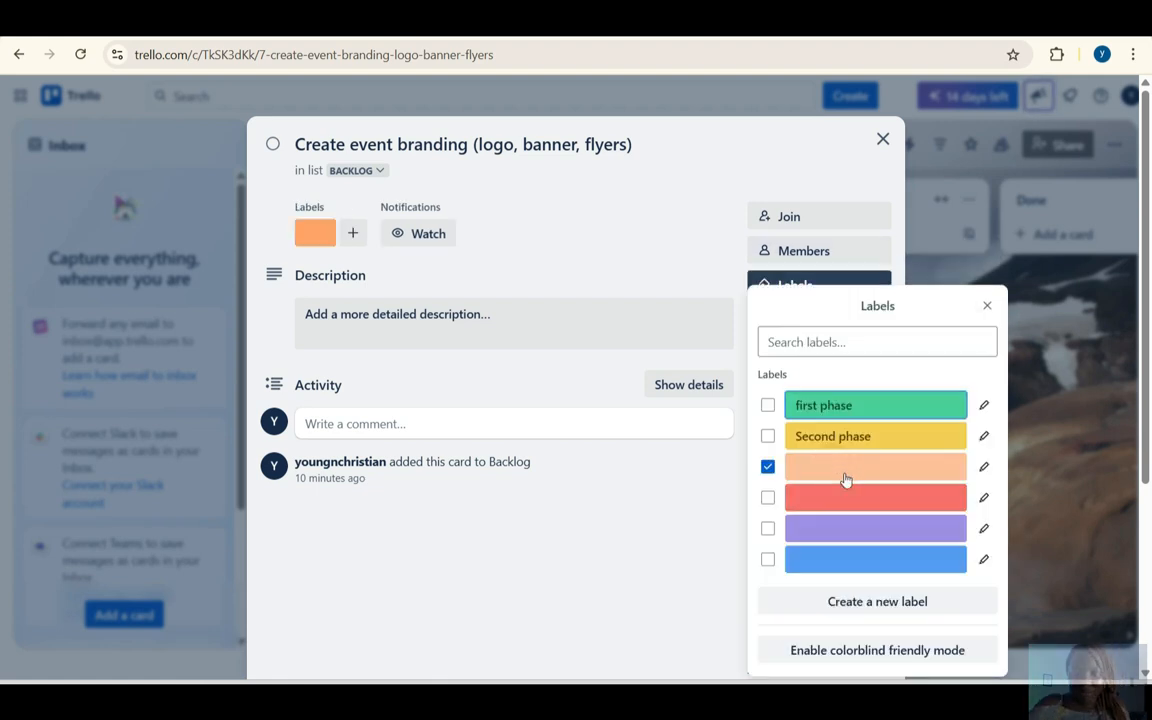
Title the orange label "third phase", save it and close the "Create event branding" card
click(984, 467)
click(822, 325)
text(third phase)
click(780, 653)
click(987, 306)
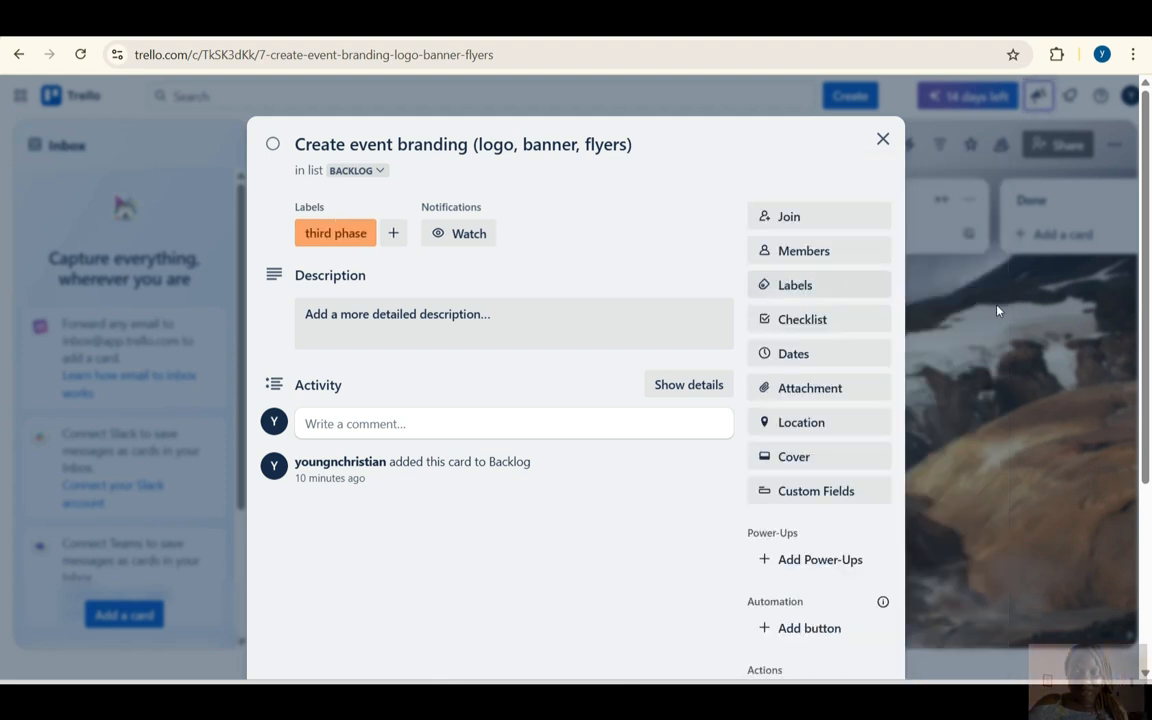
click(881, 140)
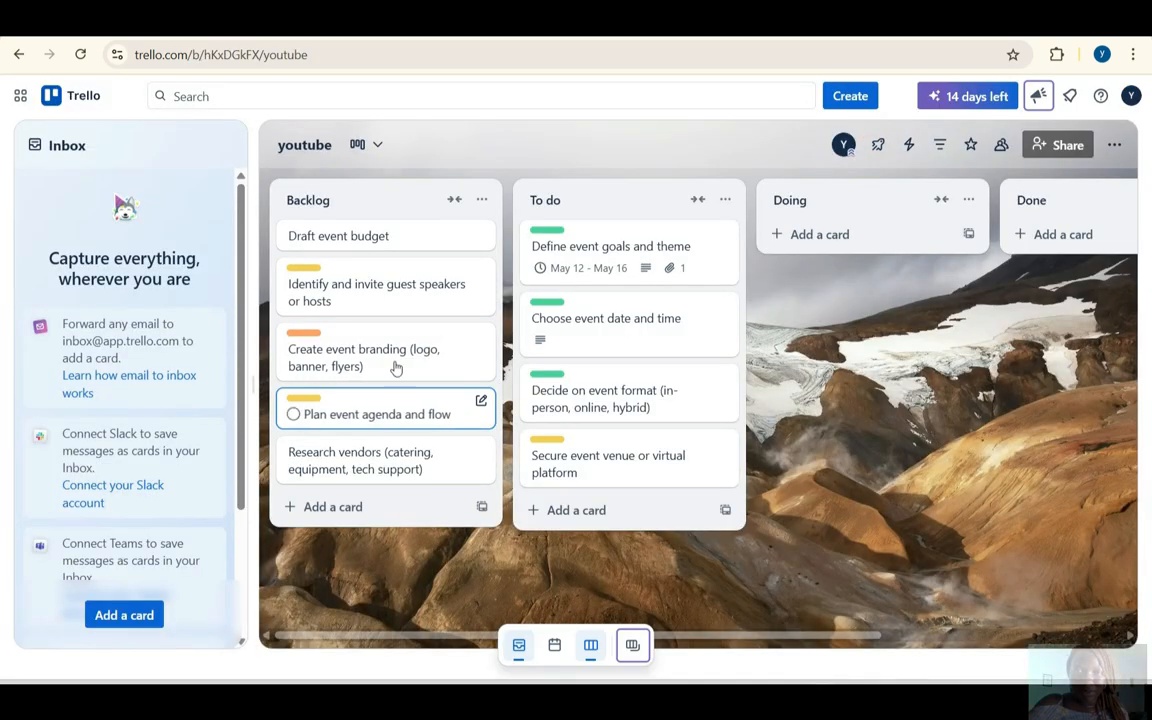
Apply the green "first phase" label to the "Research vendors (catering, equipment, tech support)" card and save it
click(479, 448)
click(423, 527)
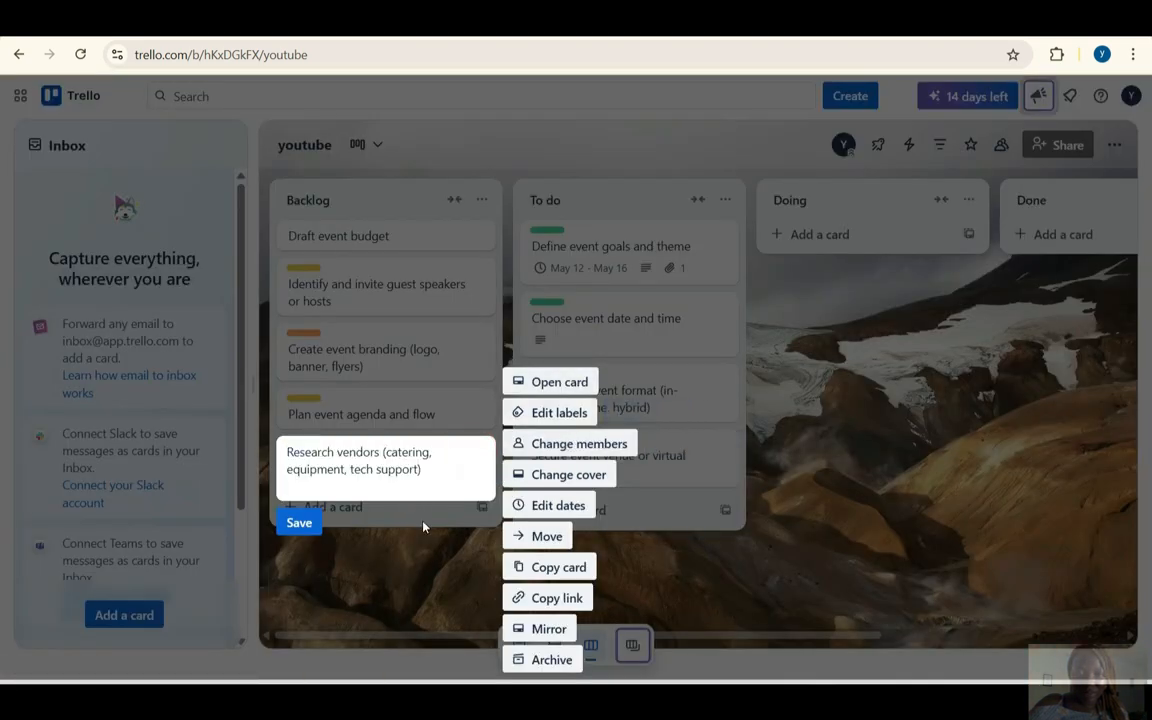
click(562, 412)
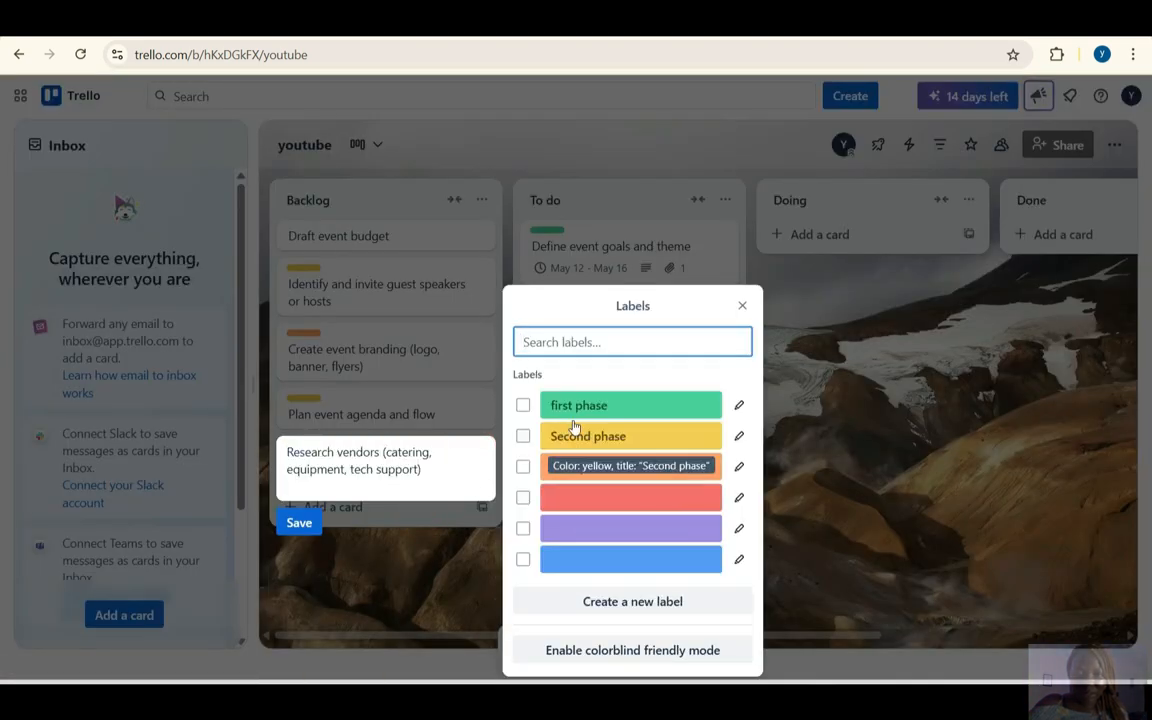
click(523, 405)
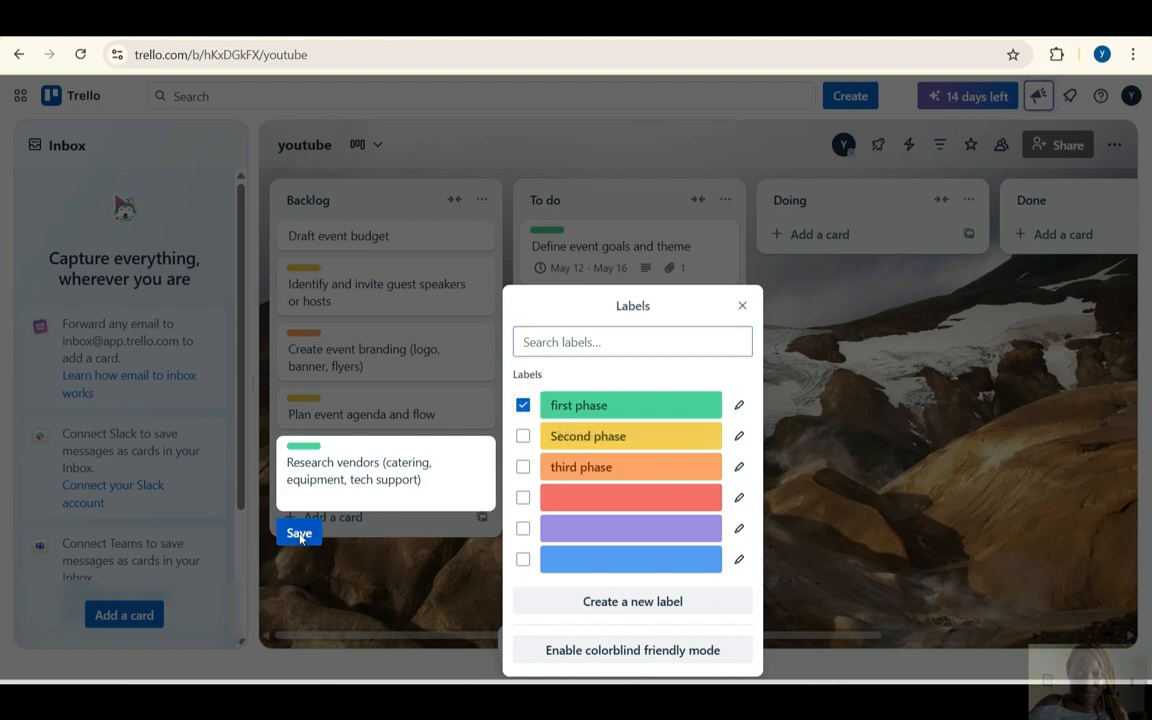
click(300, 535)
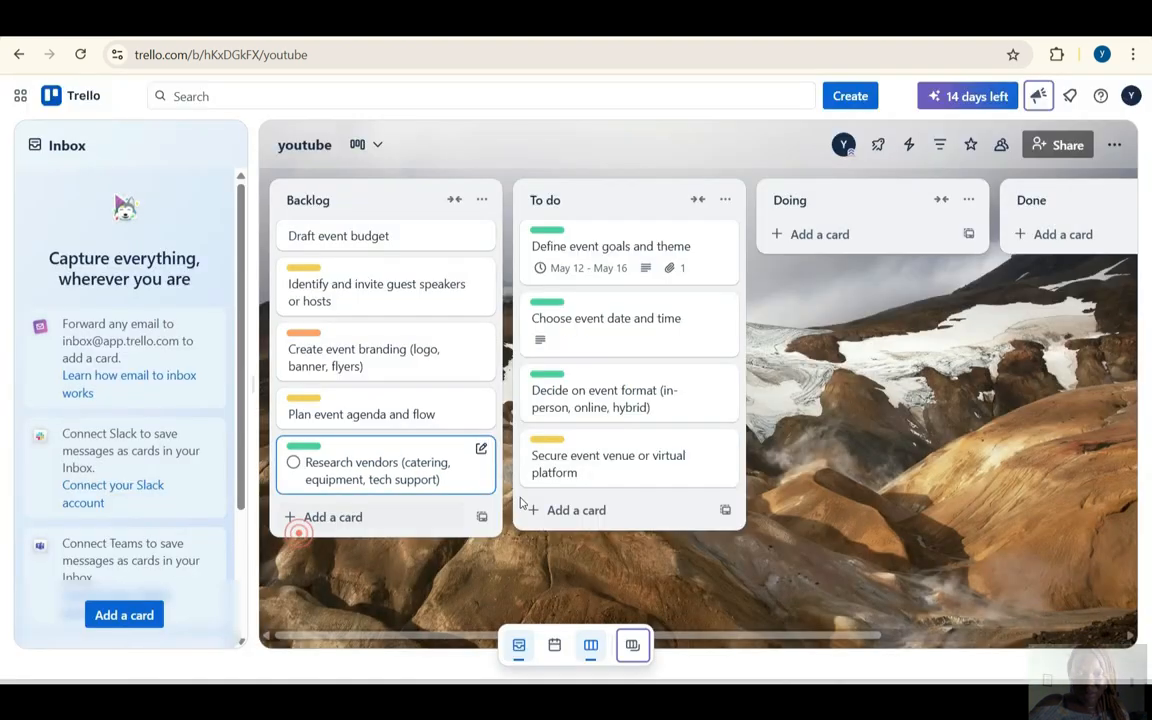
Replace the "first phase" label on the "Research vendors" card with the yellow "Second phase" label and close the card
click(396, 466)
click(320, 230)
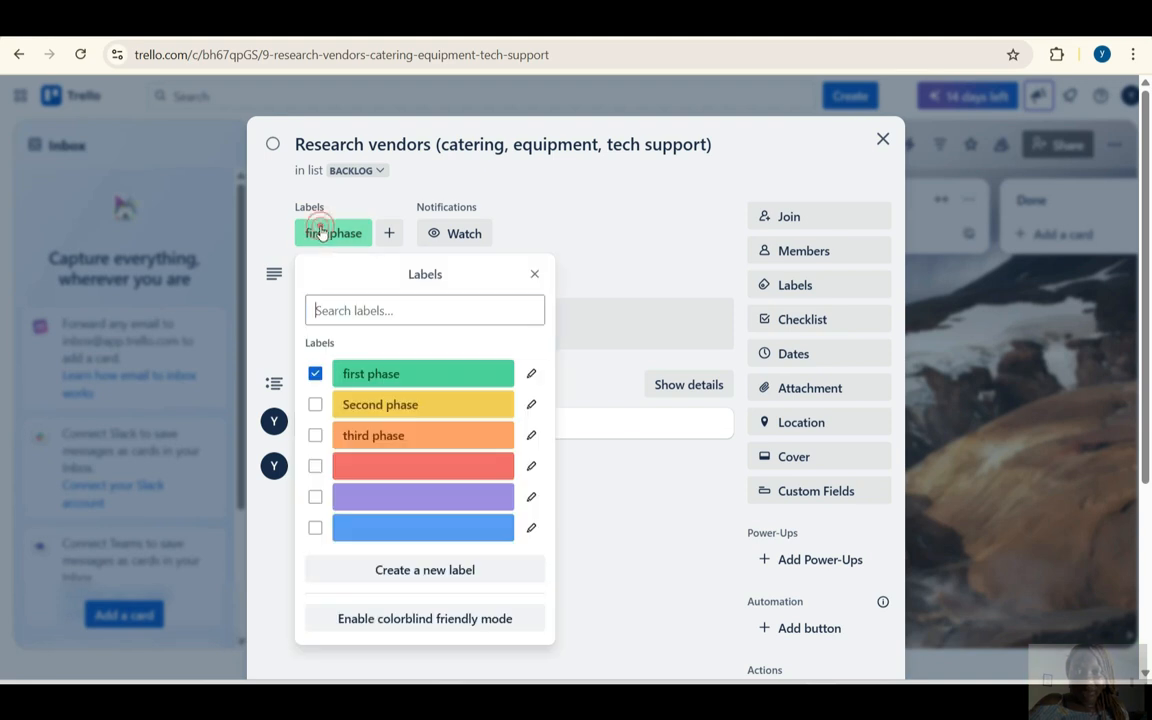
click(315, 373)
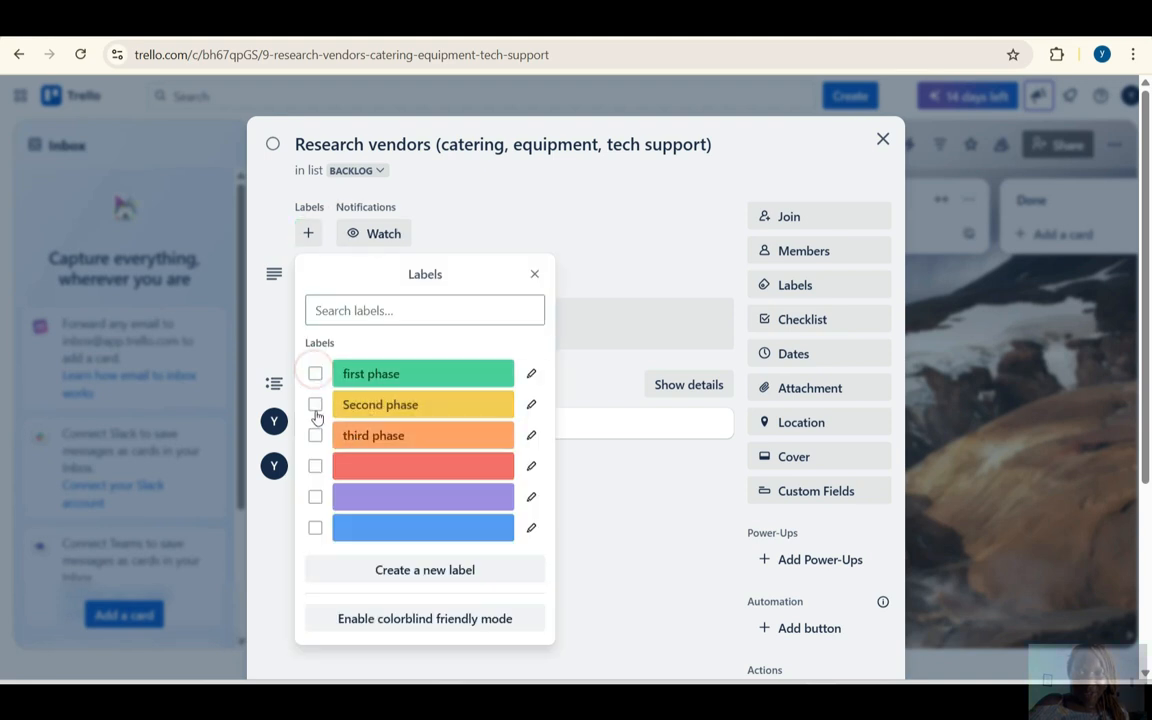
click(316, 406)
click(932, 127)
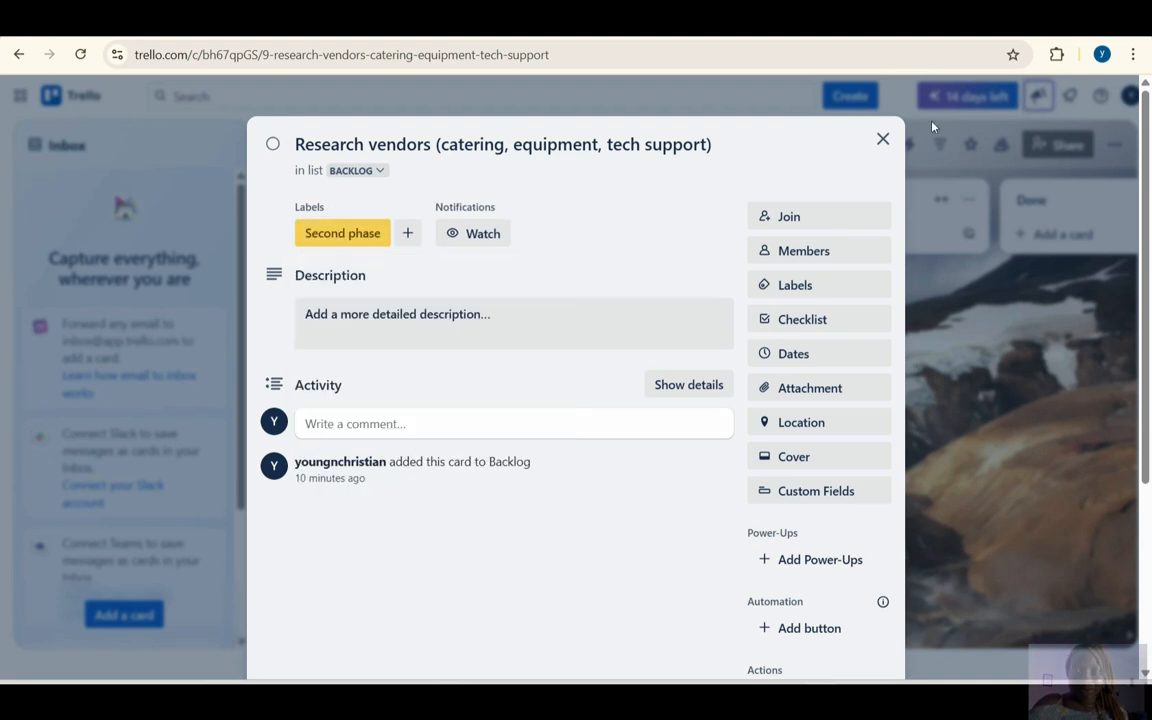
click(884, 142)
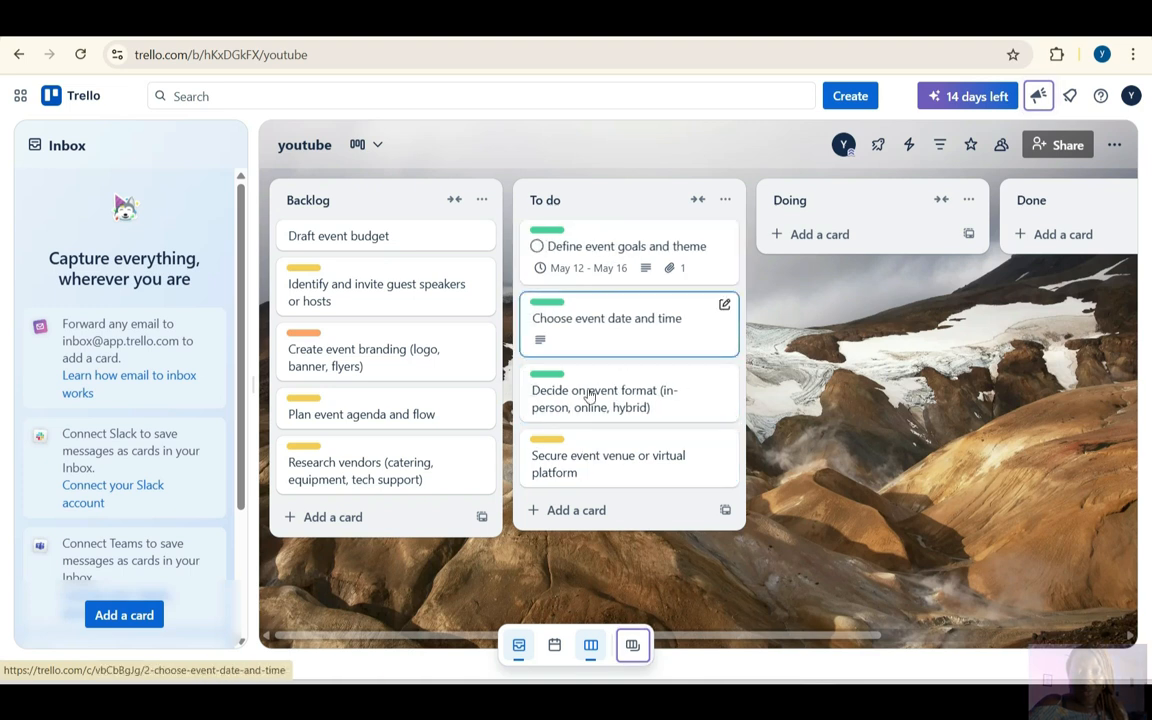
Give the "Choose event date and time" card a start date of 5/12/2025 and a due date of 5/16/2025, and close the card
click(612, 320)
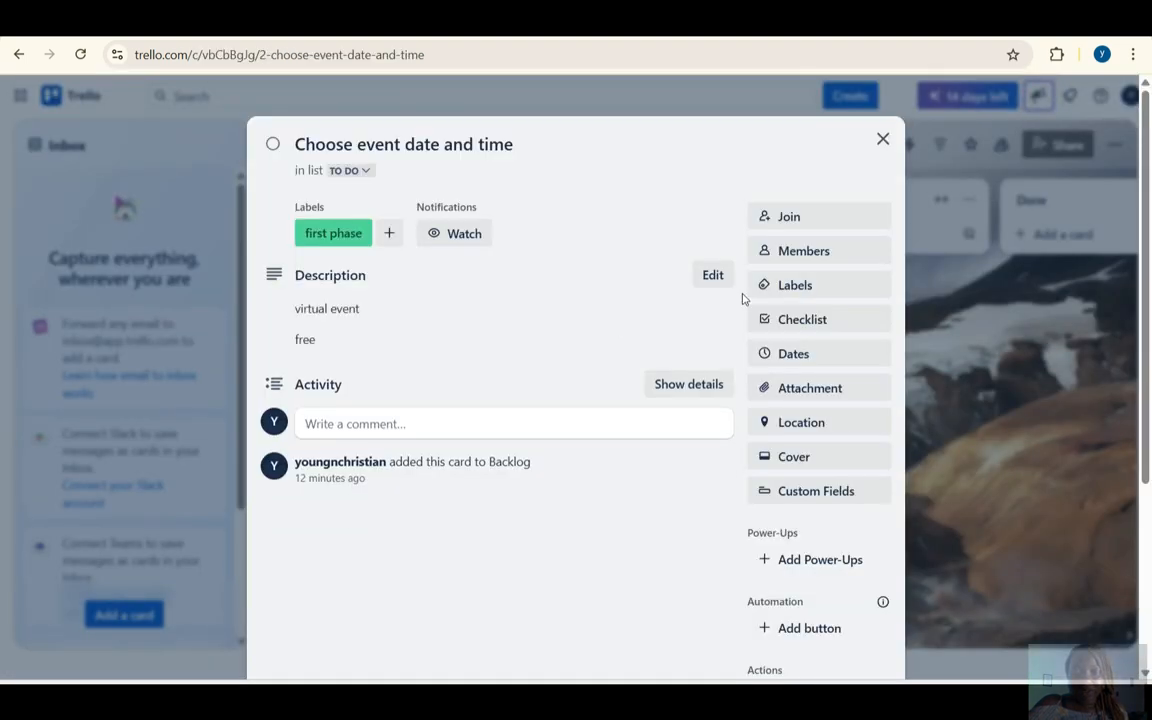
click(799, 353)
click(764, 439)
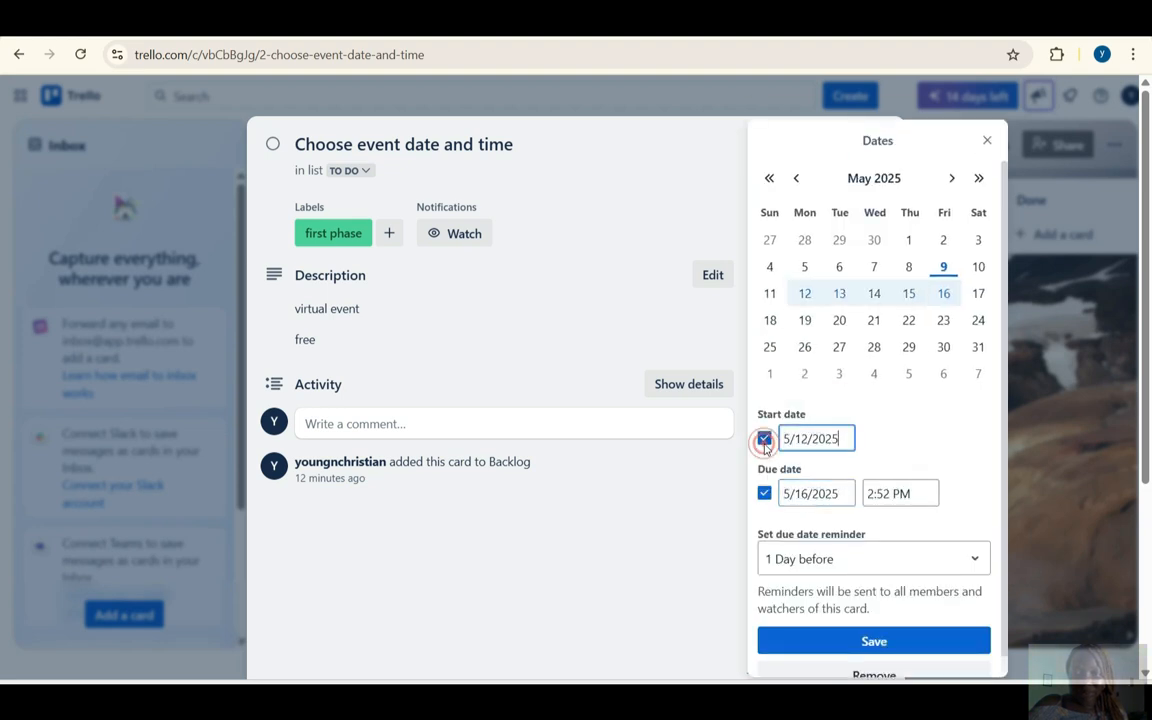
click(805, 294)
click(945, 296)
click(841, 640)
click(882, 140)
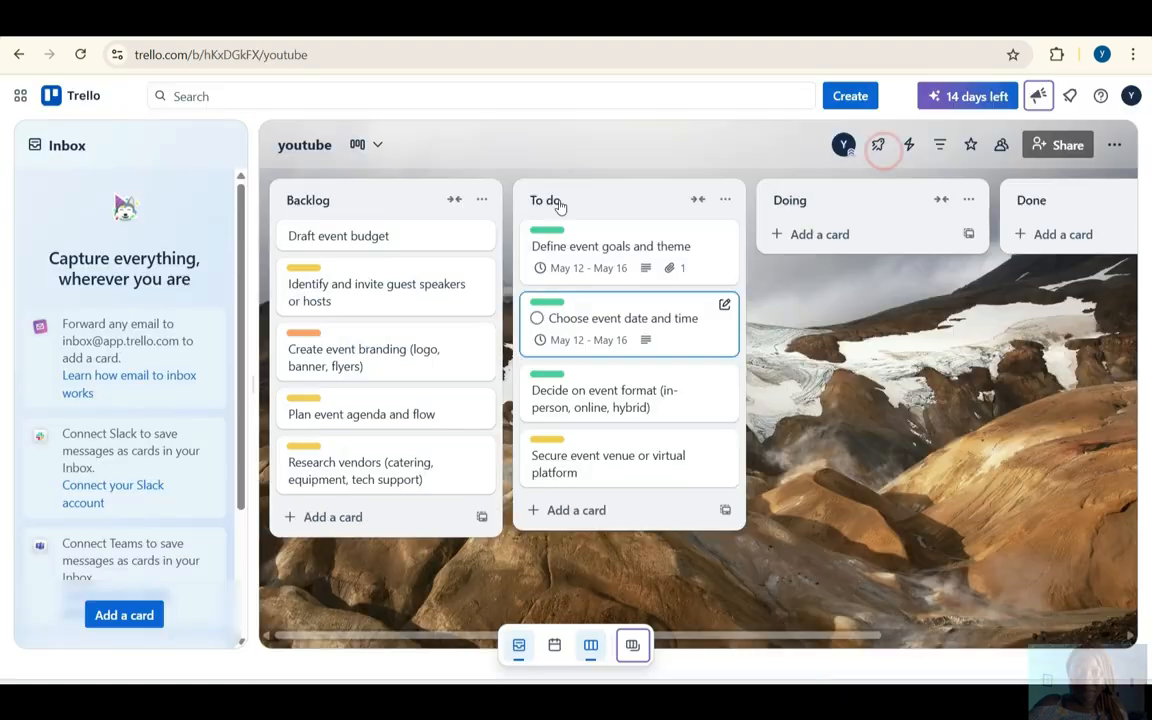
Move the "Define event goals and theme" and "Decide on event format" cards from the To do list to the Doing list
click(628, 252)
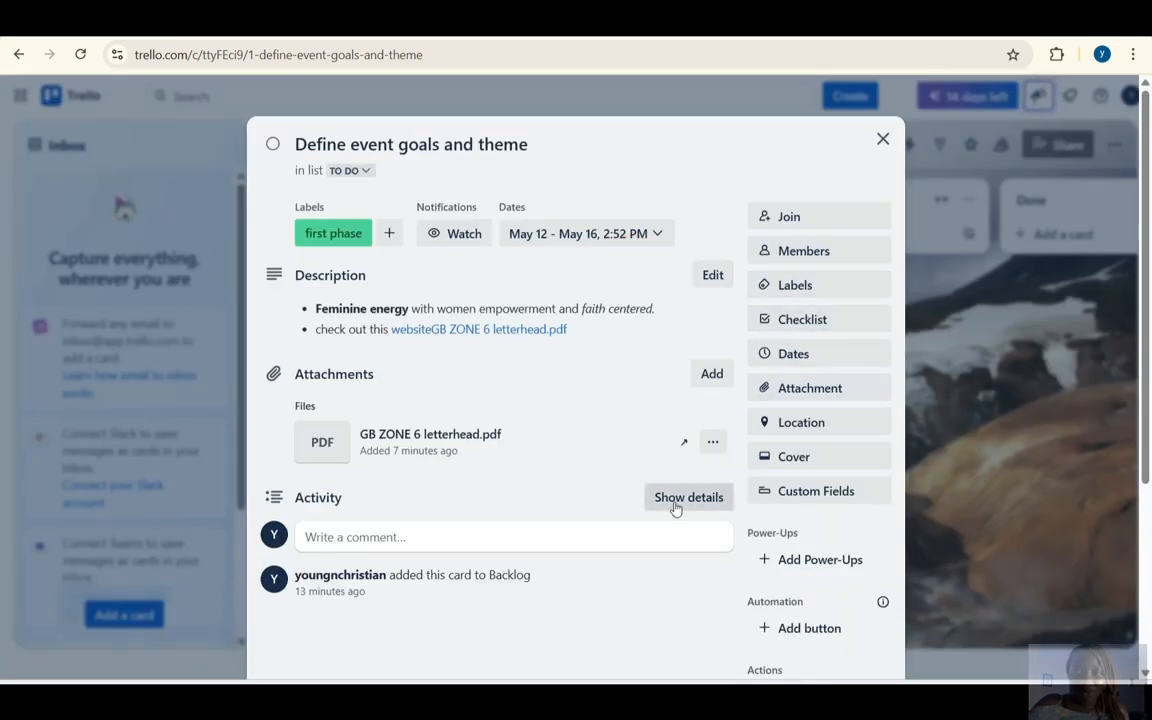
click(794, 85)
drag(643, 249, 826, 264)
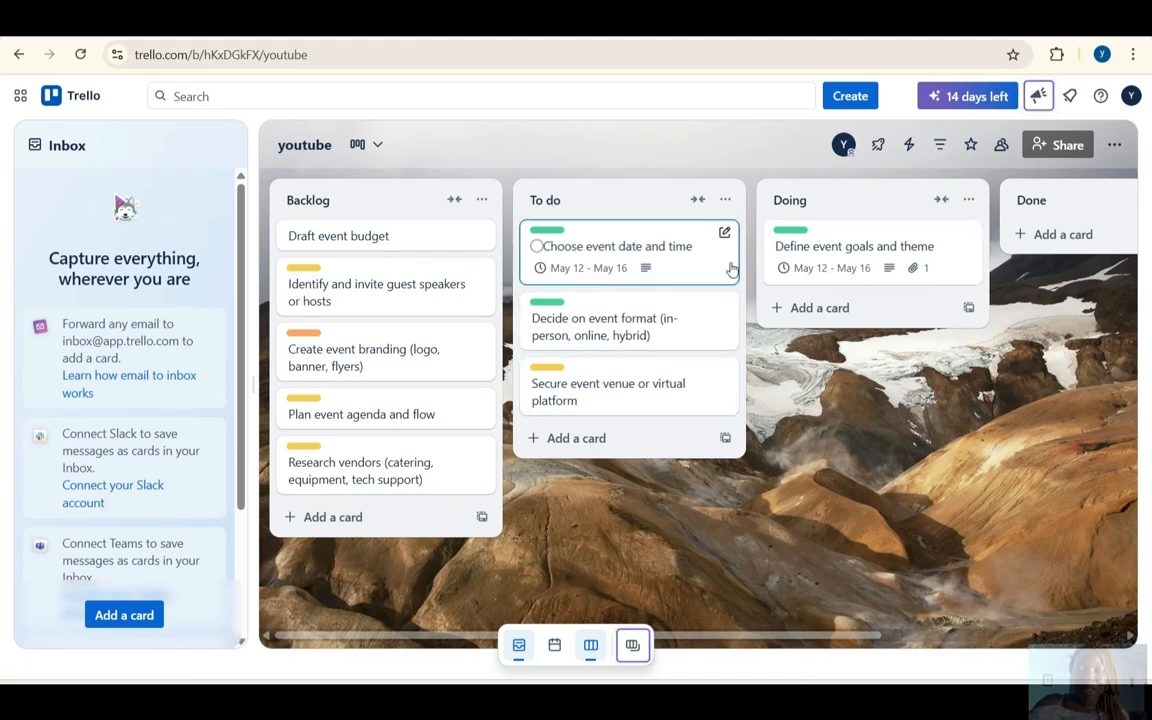
scroll(855, 265, right, 3)
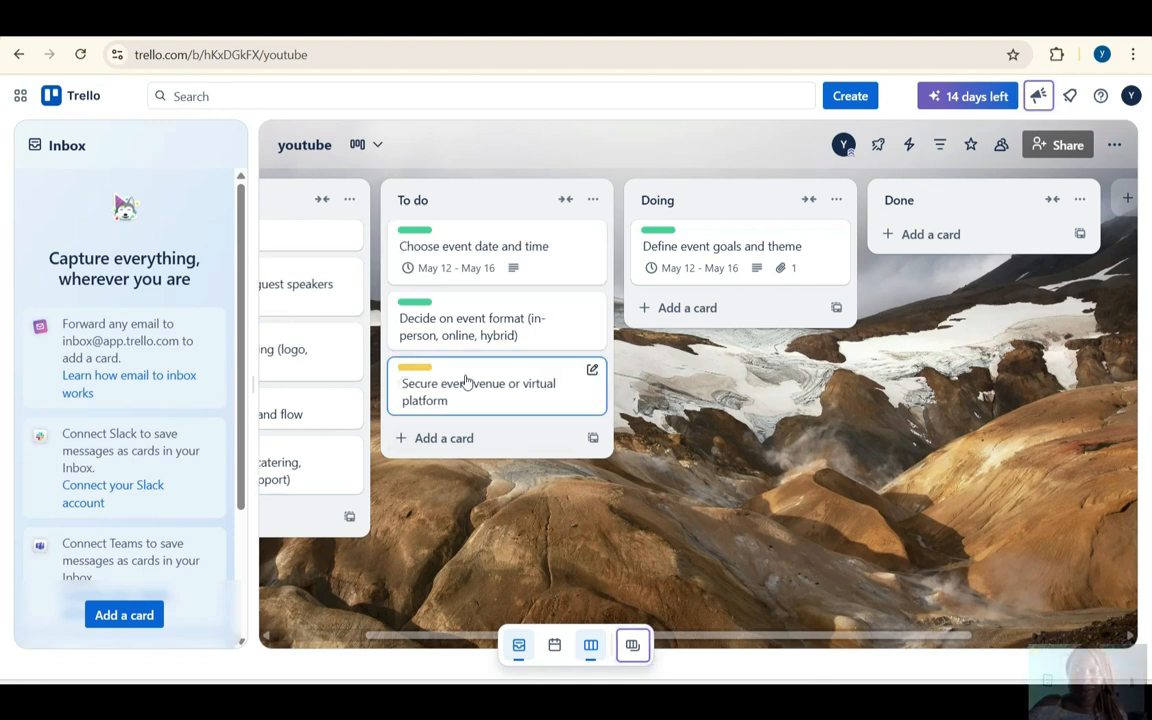
drag(480, 328, 741, 257)
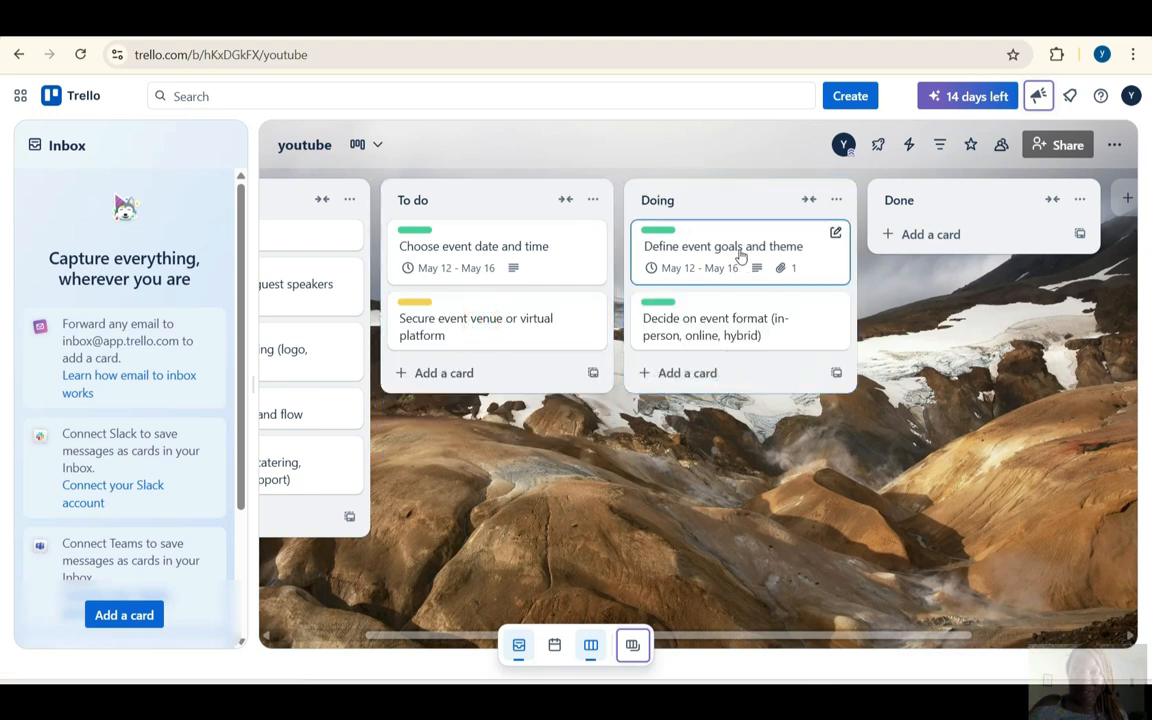
Move the "Define event goals and theme" card from the Doing list to the Done list
scroll(750, 275, right, 3)
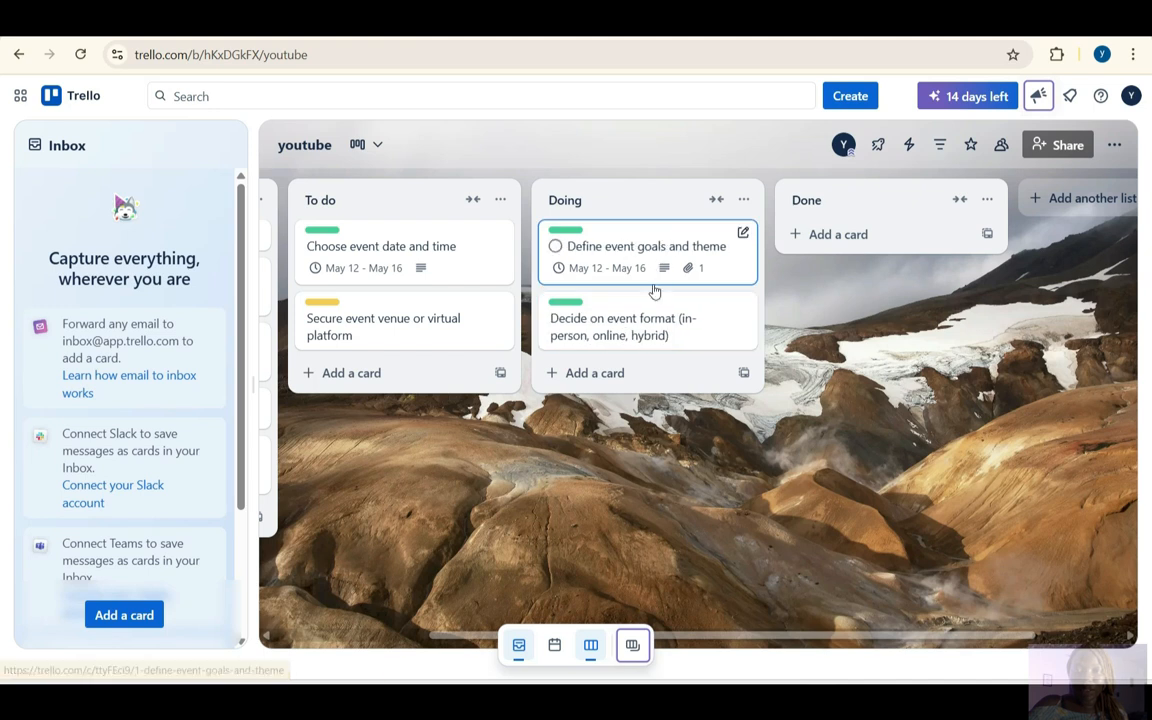
drag(646, 250, 830, 255)
scroll(478, 293, left, 1)
scroll(481, 296, right, 2)
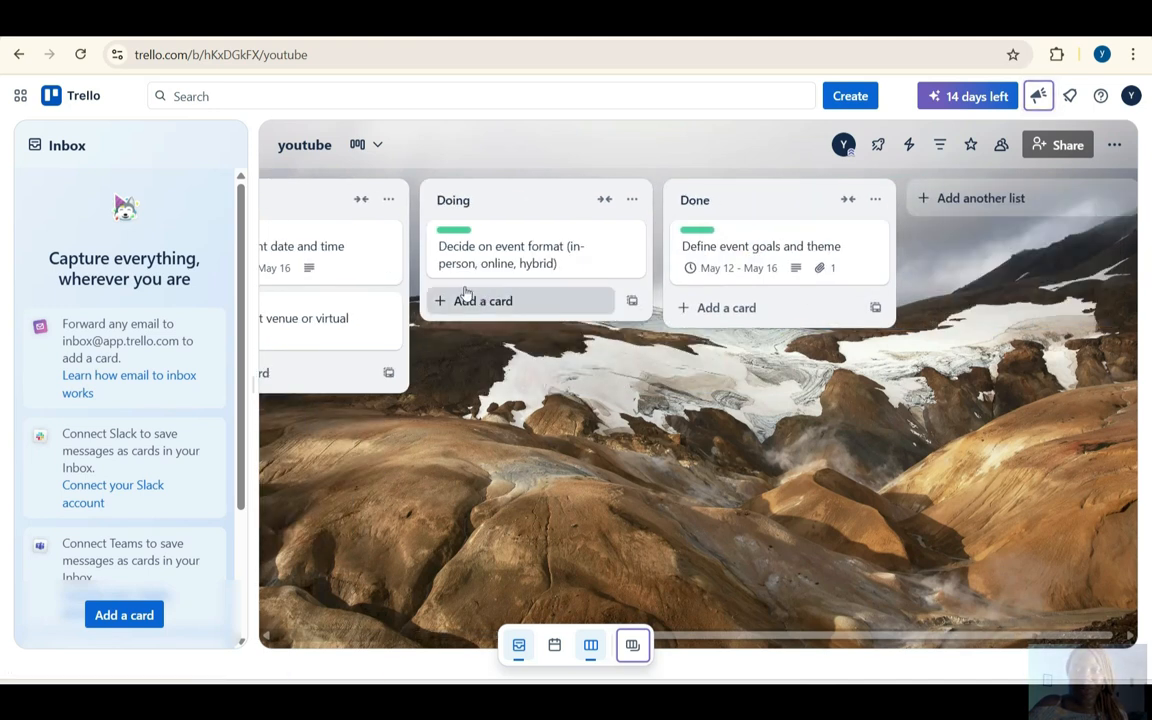
scroll(465, 298, left, 3)
scroll(630, 443, right, 3)
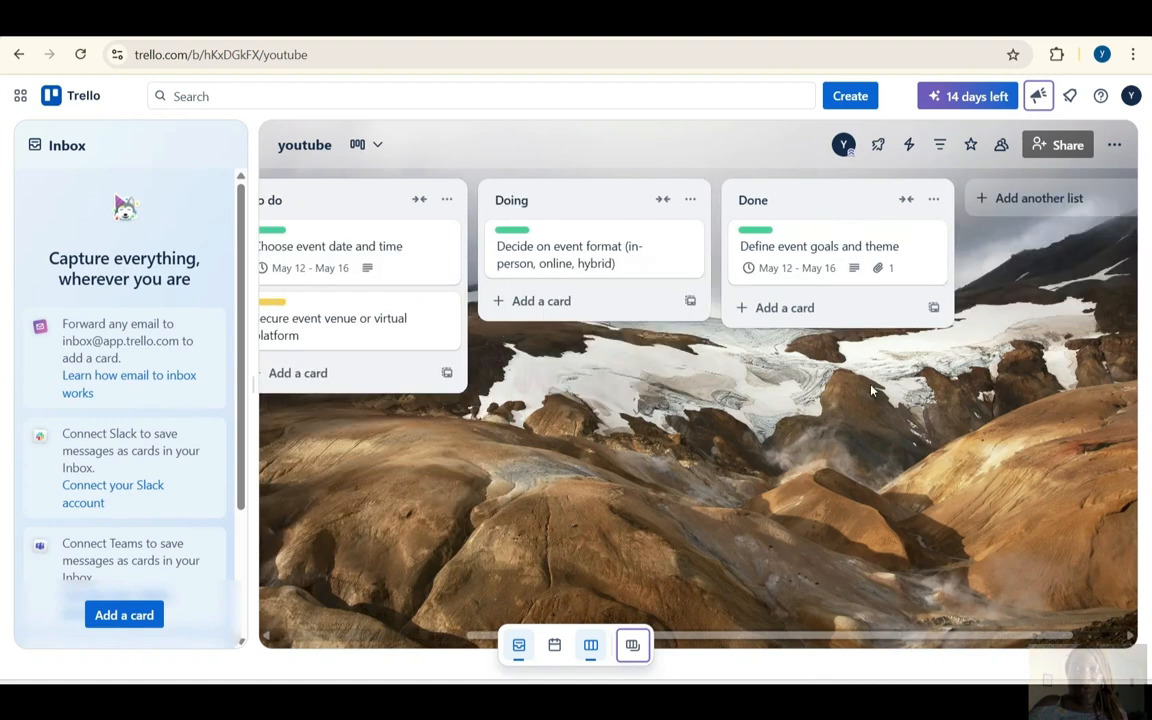
click(839, 205)
key(Escape)
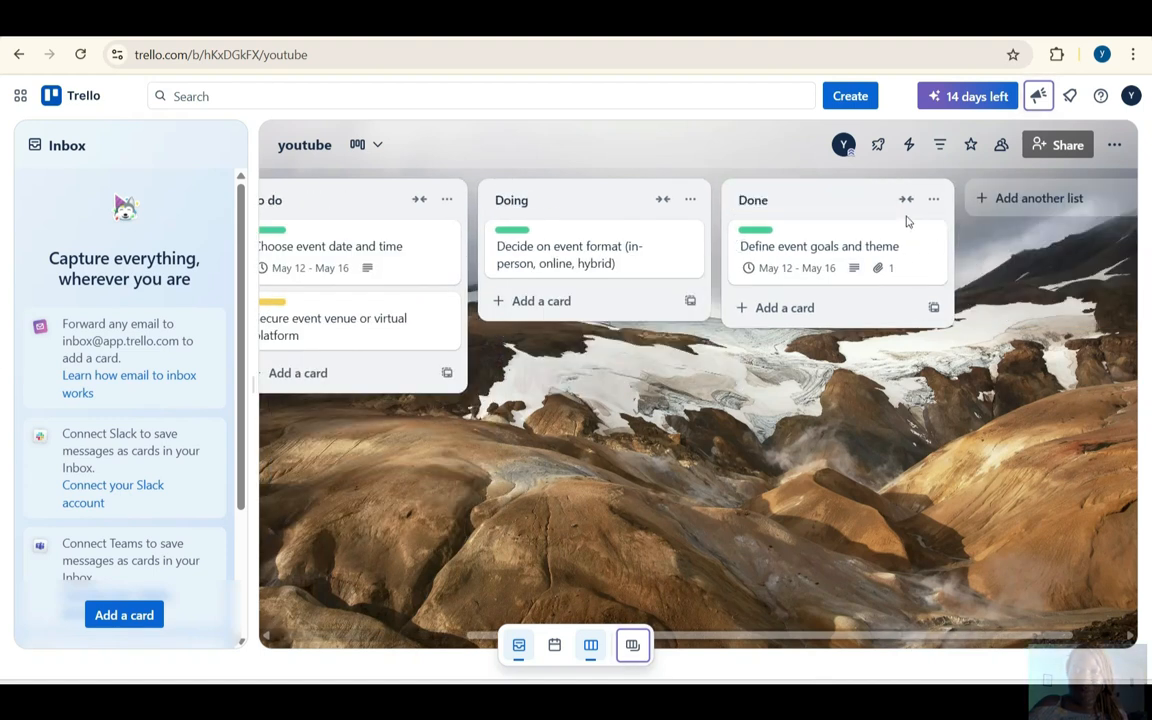
click(874, 206)
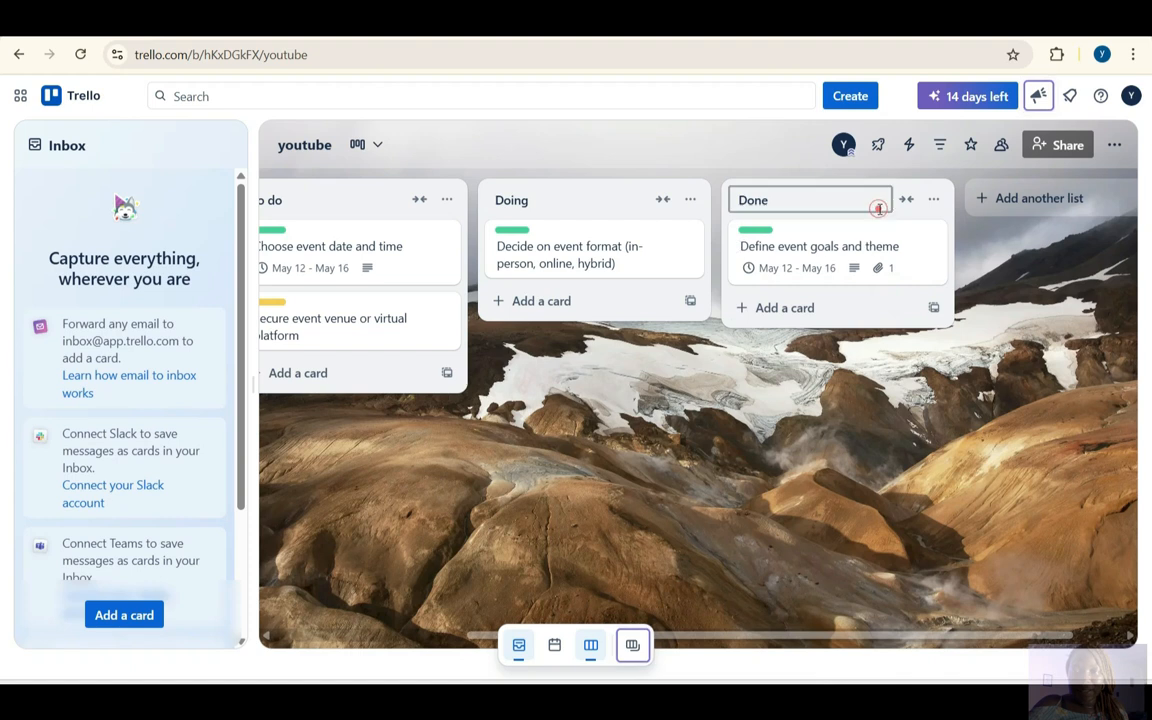
Open the "Define event goals and theme" card in the Done list, review its details and activity, and close it
click(882, 241)
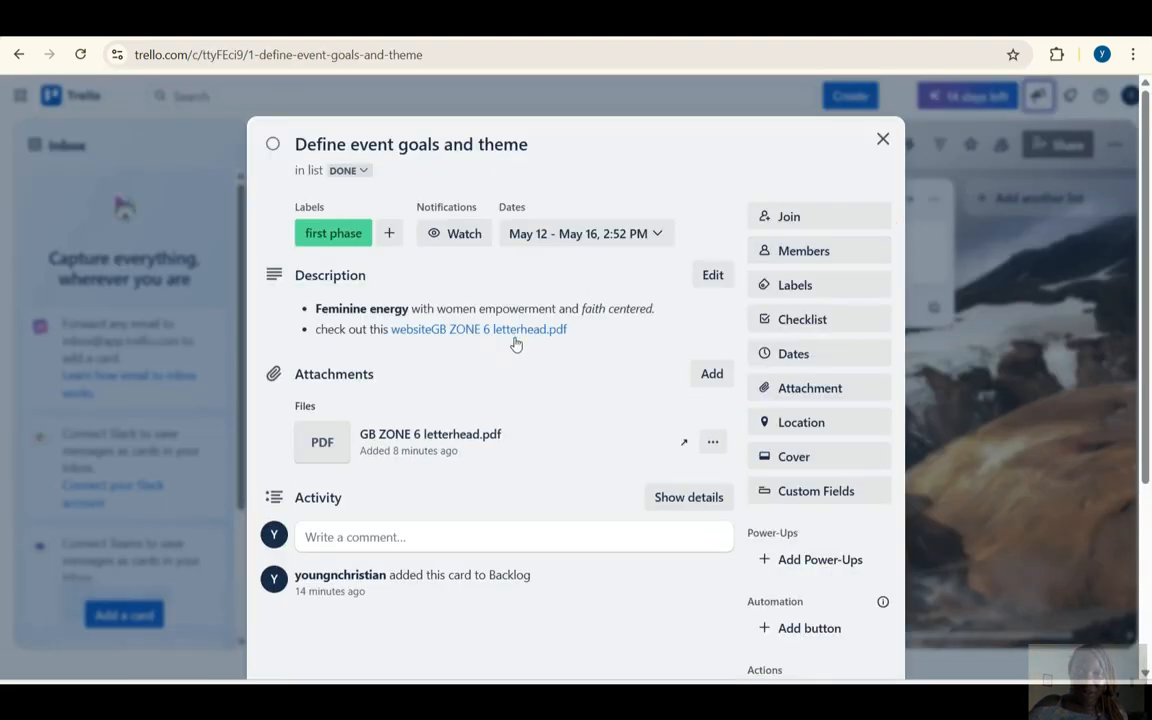
scroll(515, 341, down, 1)
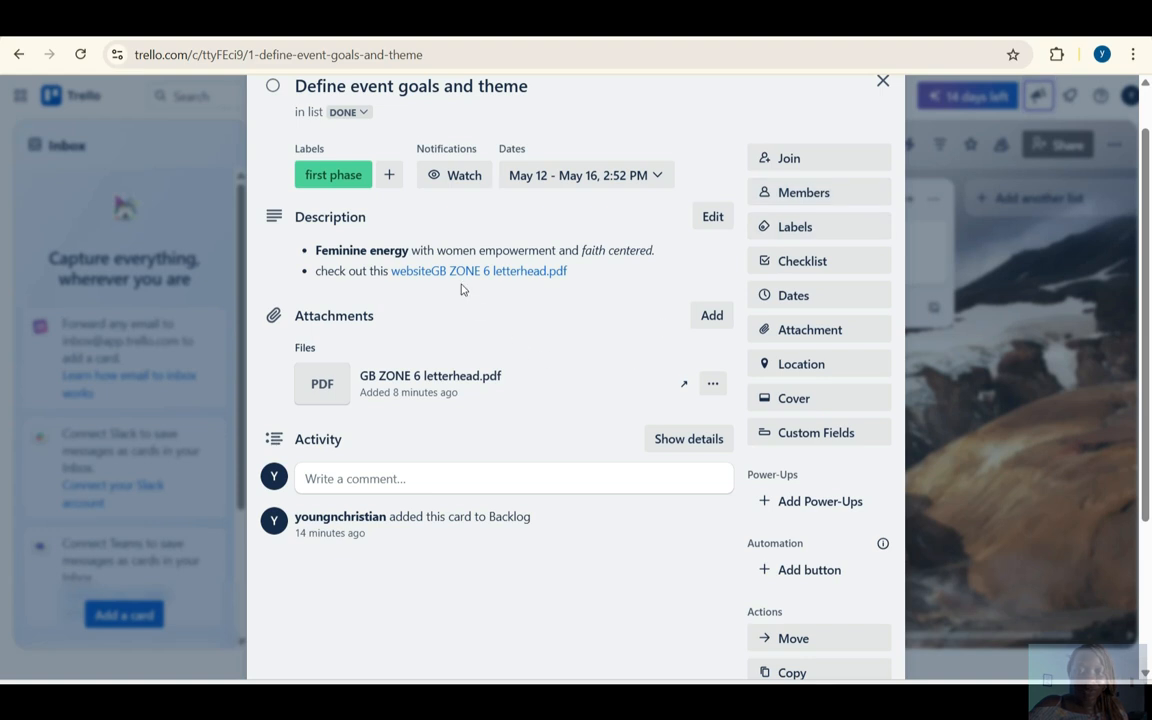
scroll(546, 513, down, 1)
scroll(546, 513, up, 2)
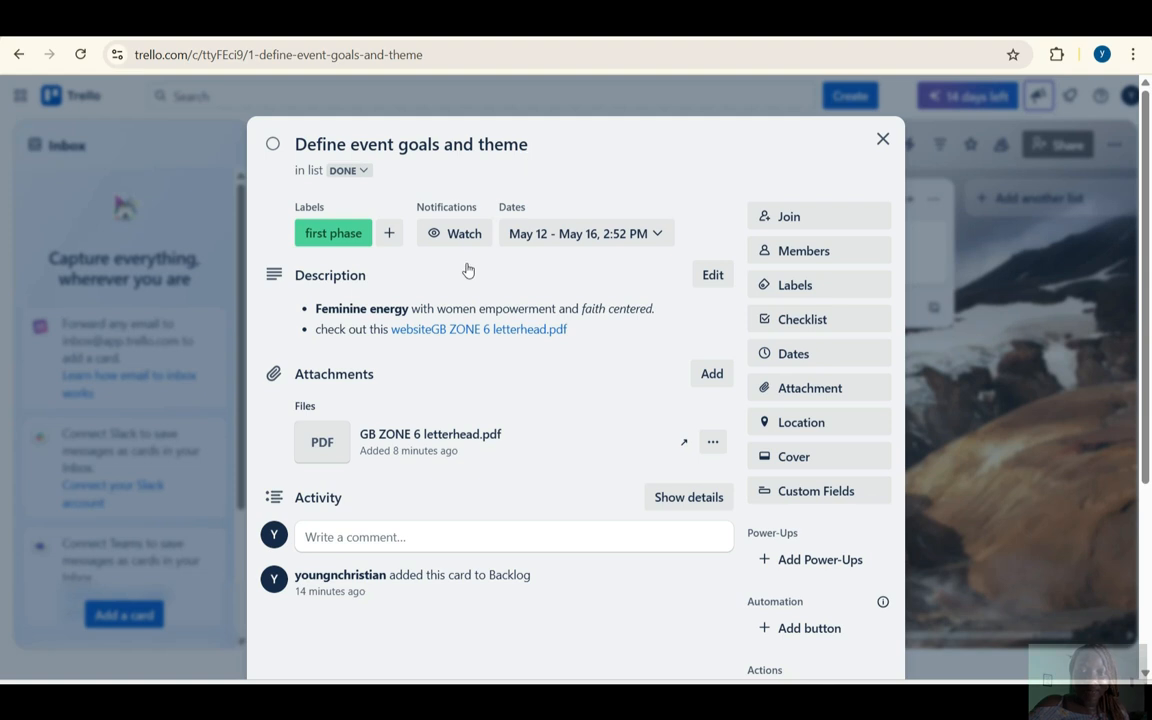
click(884, 141)
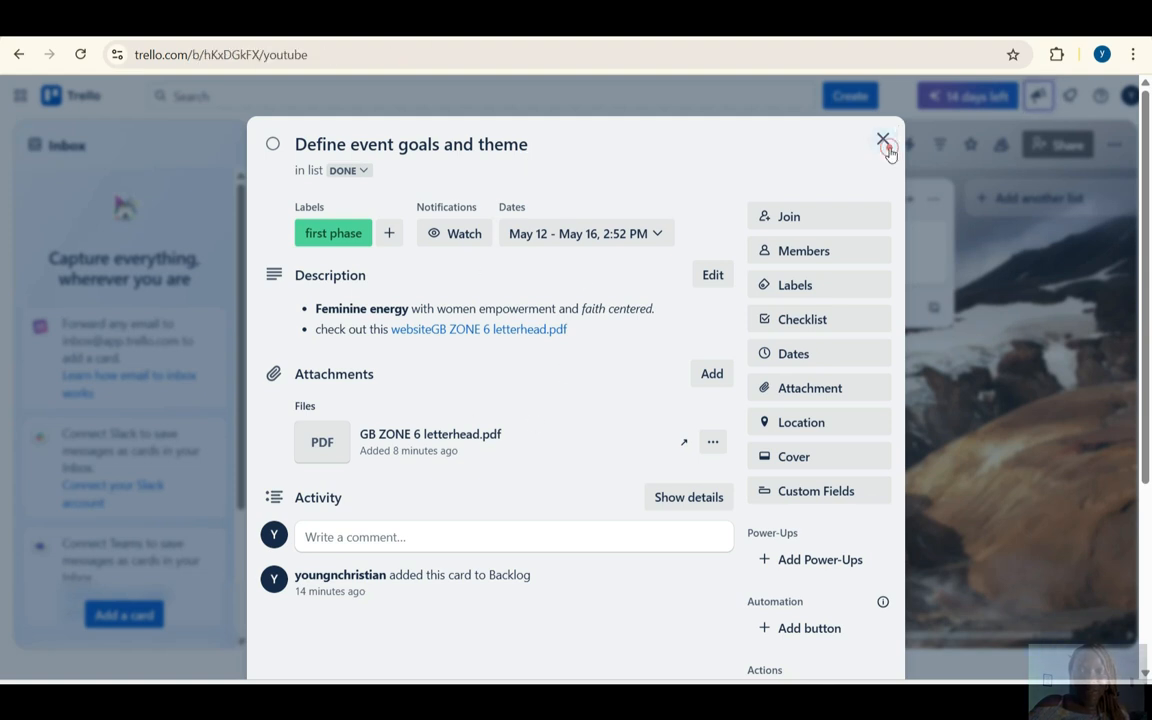
Show the Planner beside the Inbox and the youtube board, hiding the board briefly and showing it again
scroll(525, 300, left, 5)
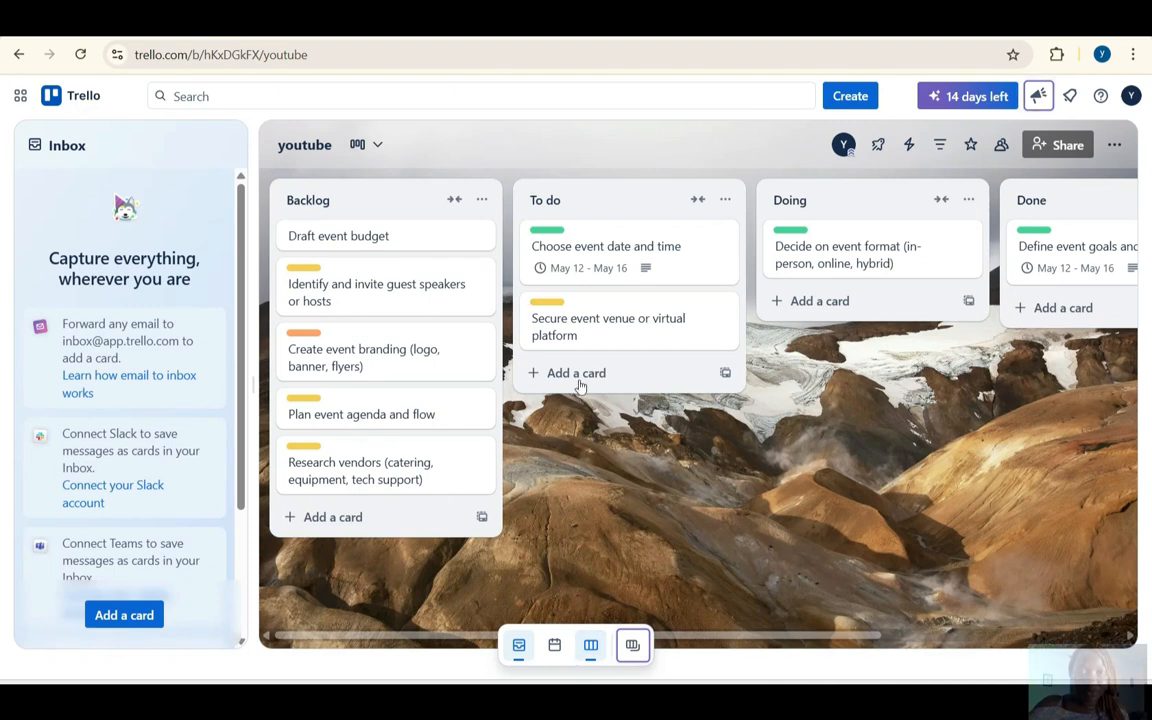
scroll(698, 473, right, 2)
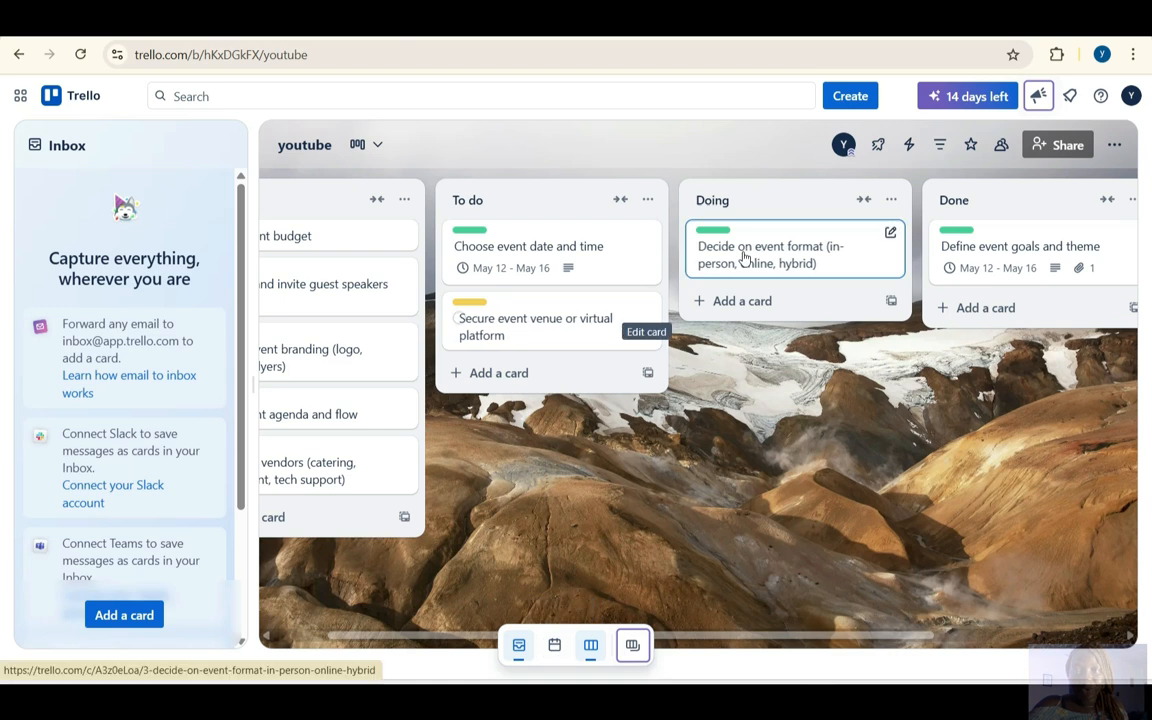
click(556, 656)
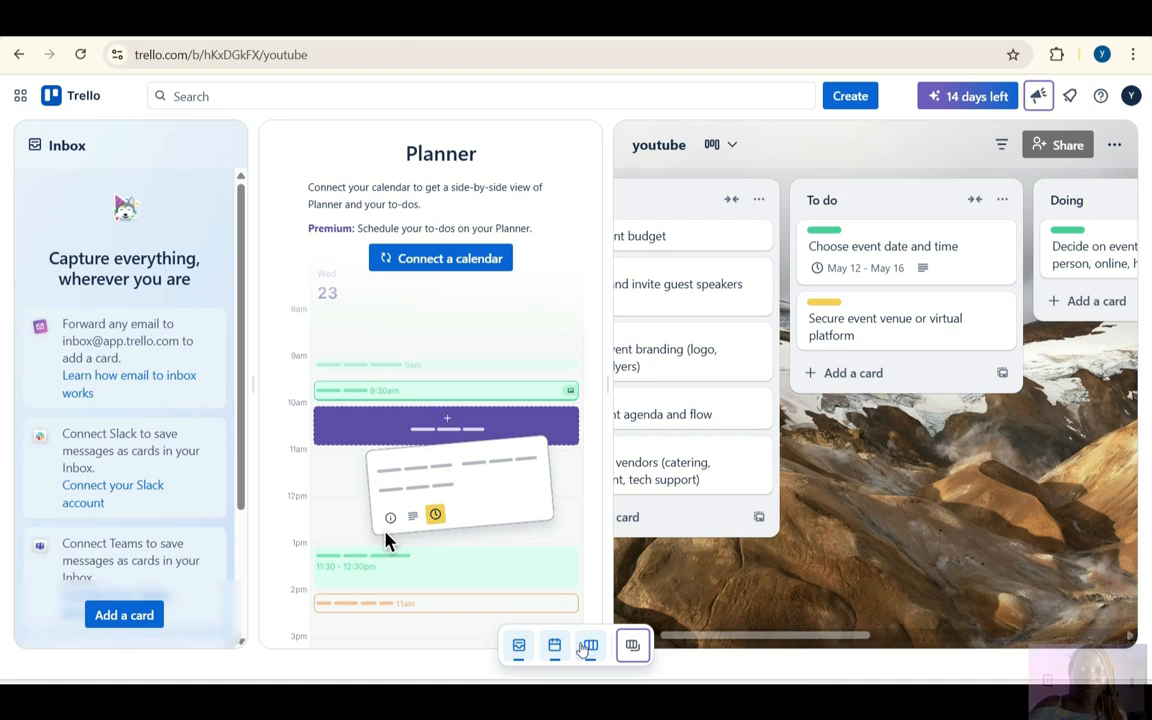
click(590, 646)
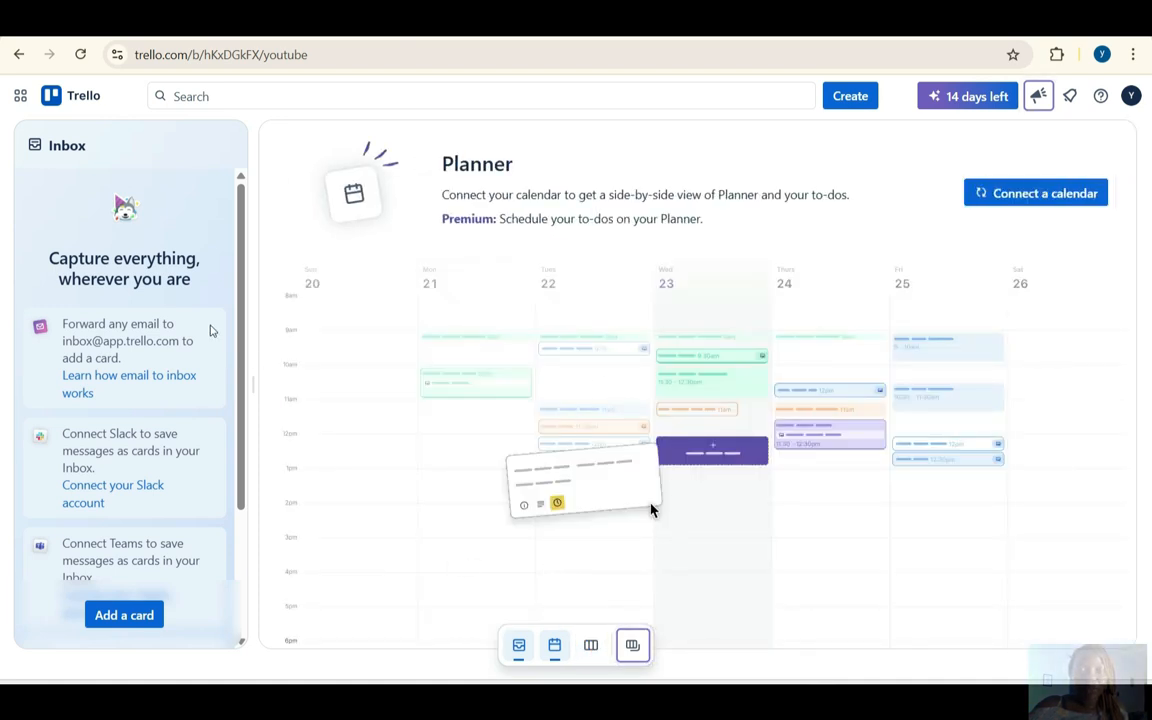
click(590, 646)
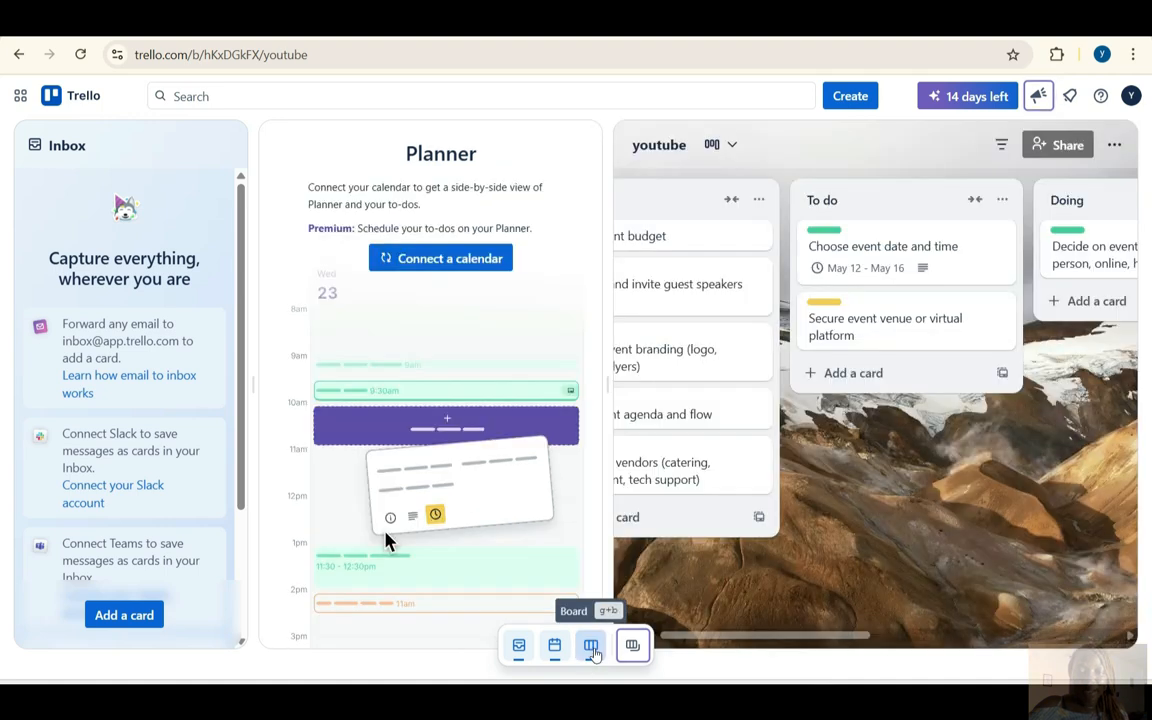
Switch the youtube board to the Table view to examine its cards by list, label and due date
scroll(704, 384, right, 2)
scroll(704, 384, left, 1)
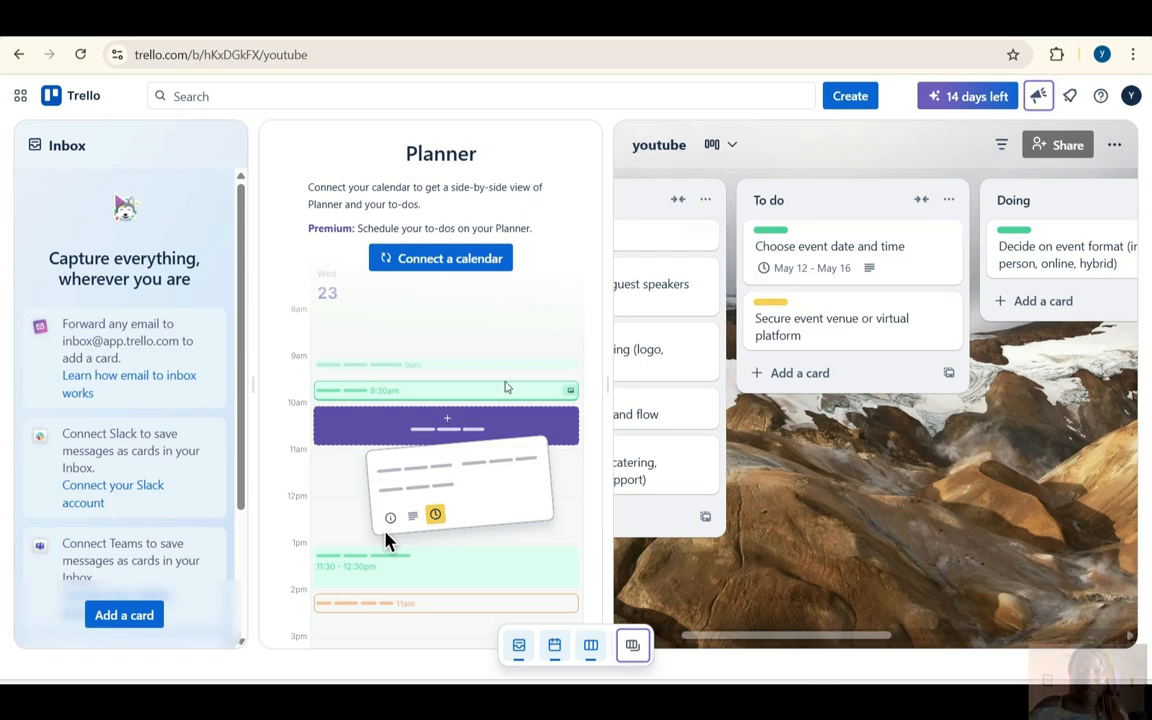
scroll(750, 300, right, 1)
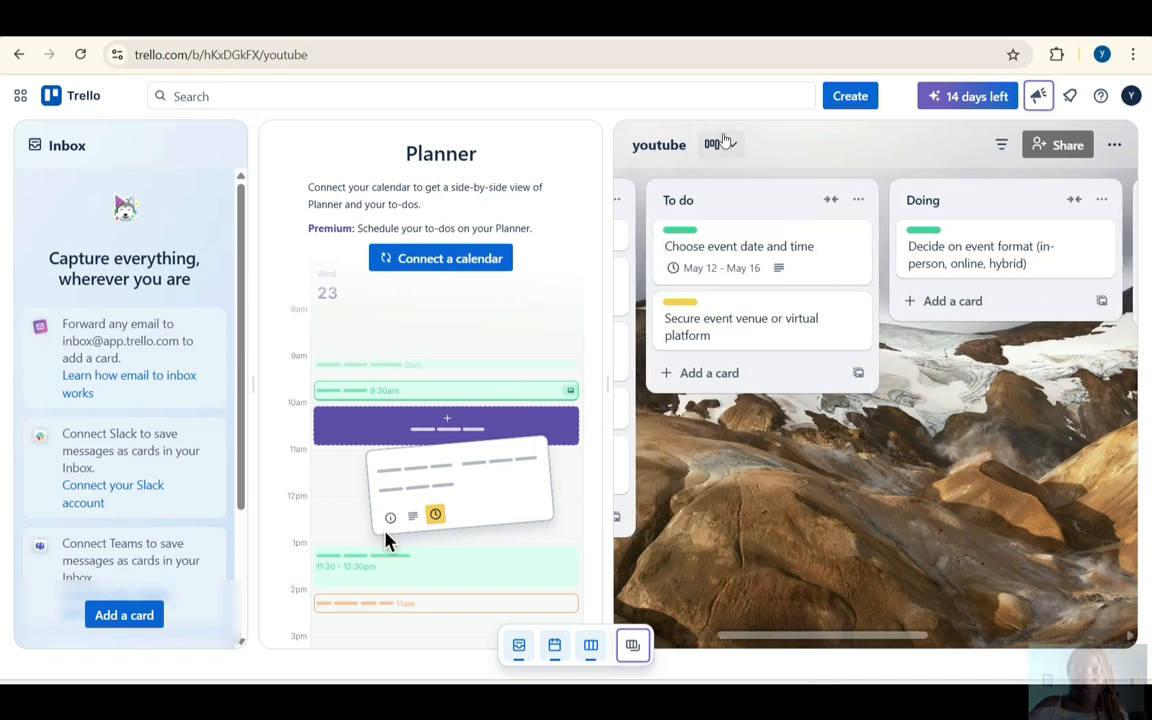
click(721, 143)
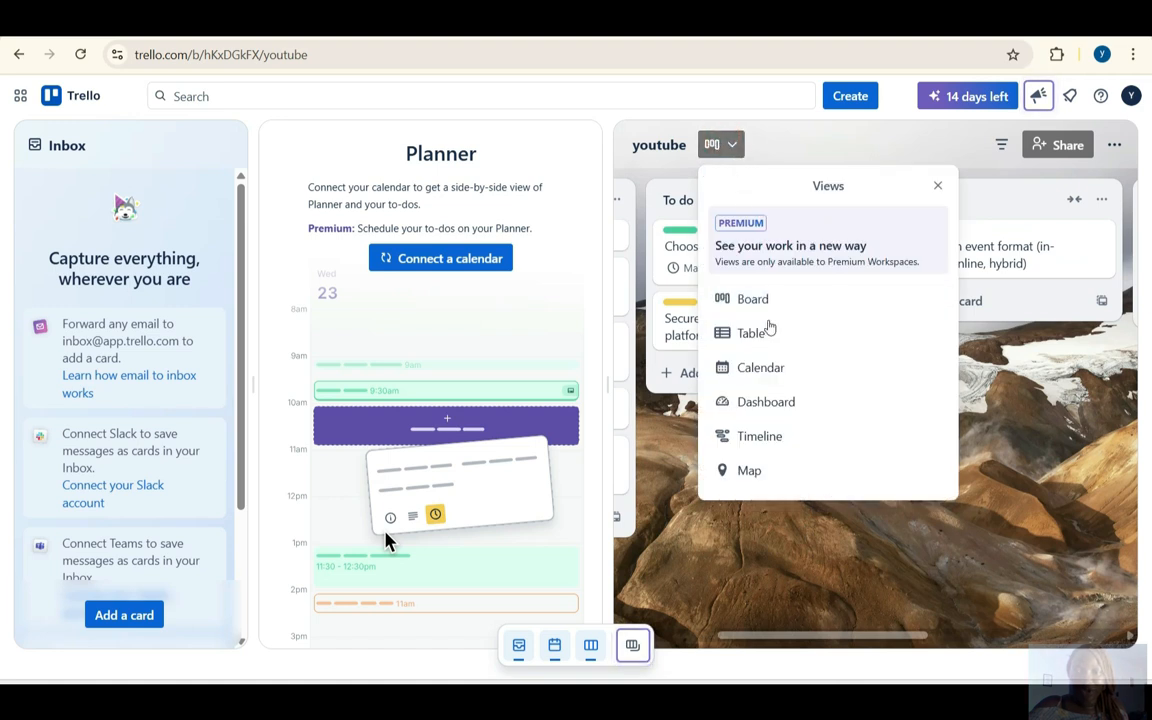
click(746, 332)
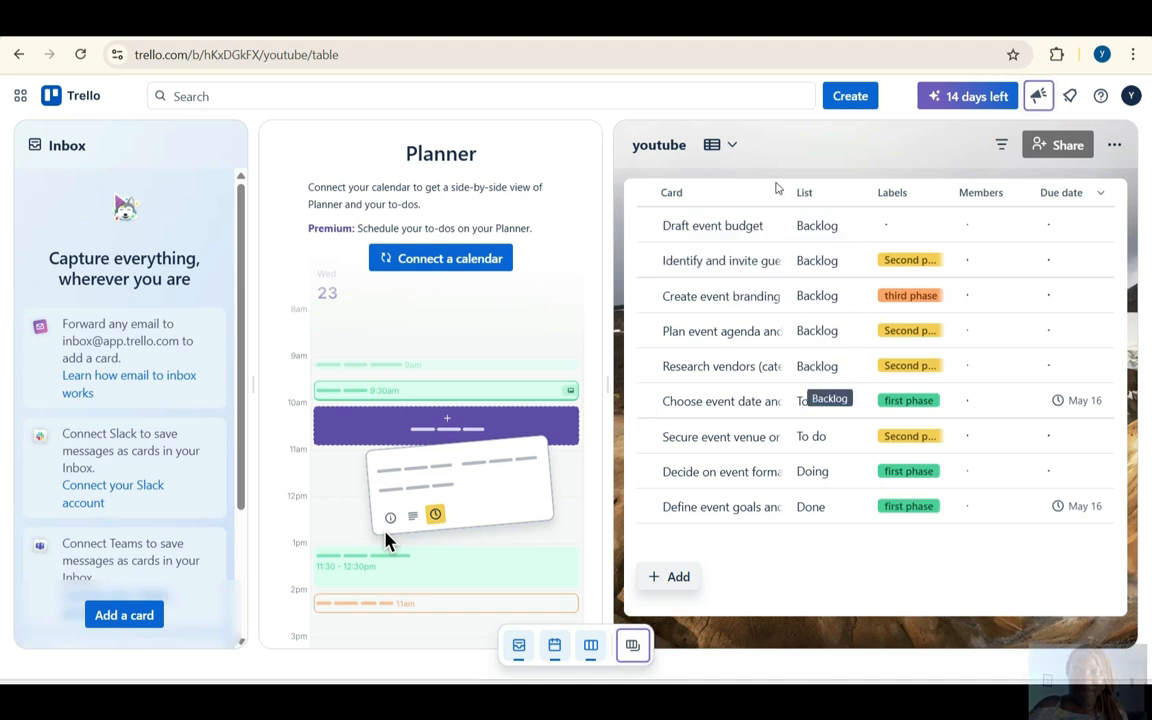
Switch the youtube board to the Calendar view and look at the cards scheduled in May 2025
click(716, 148)
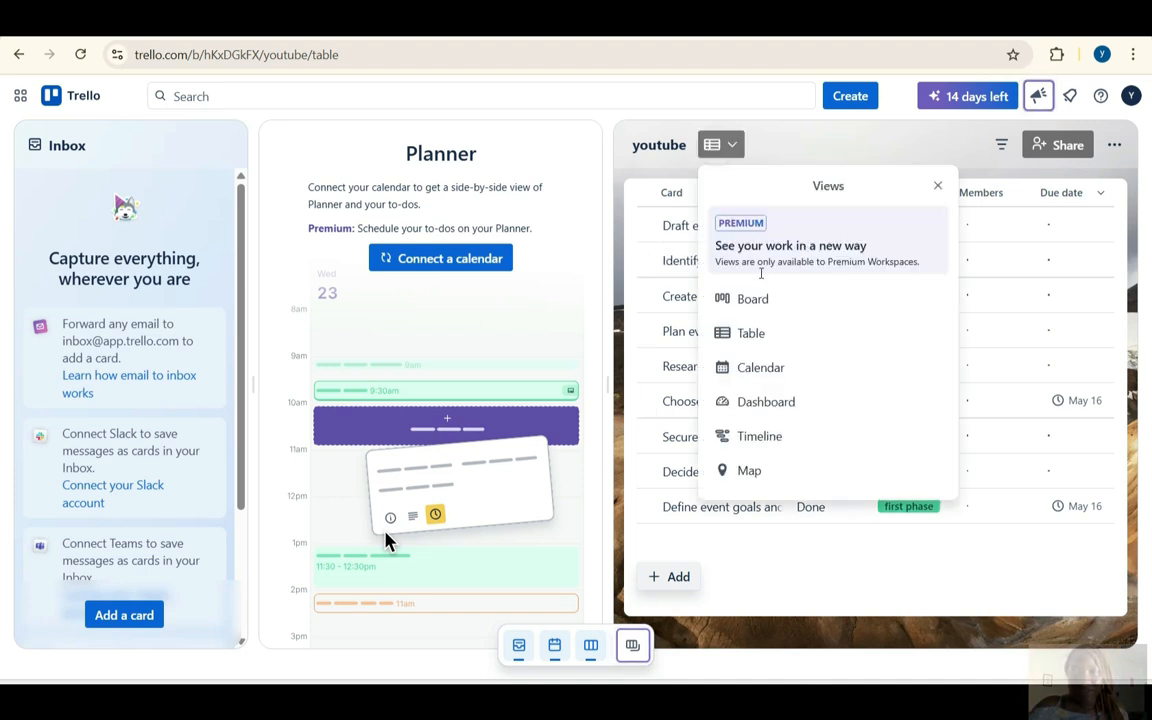
click(761, 377)
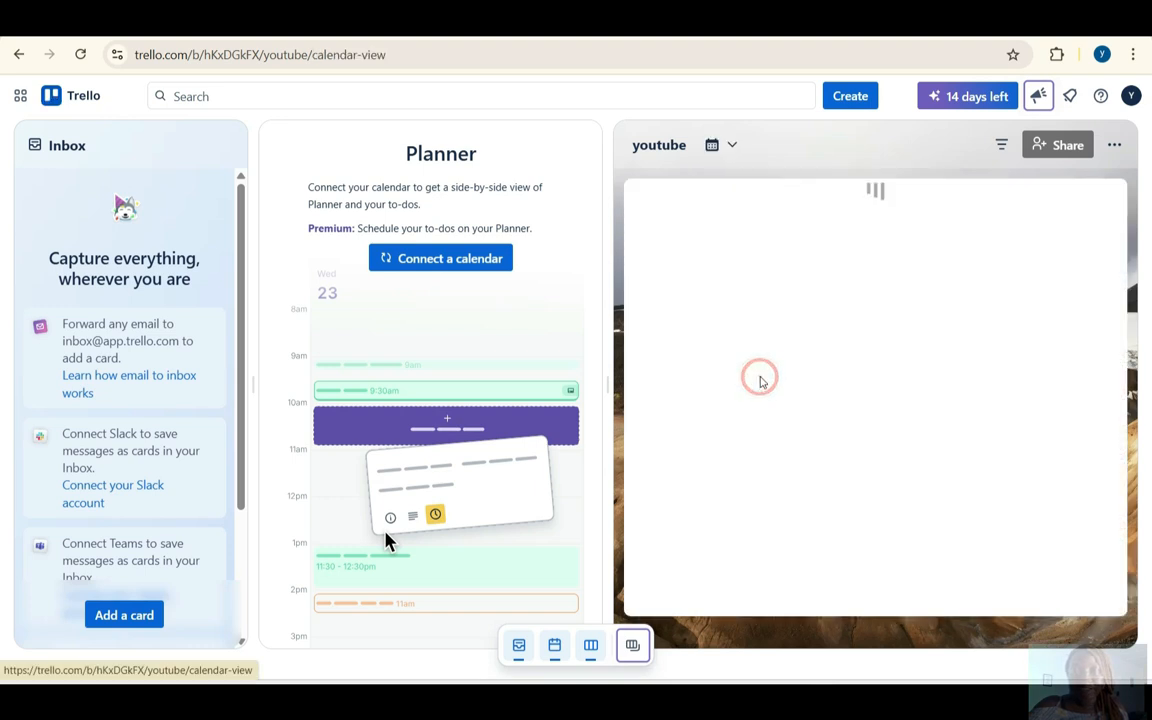
scroll(920, 432, down, 3)
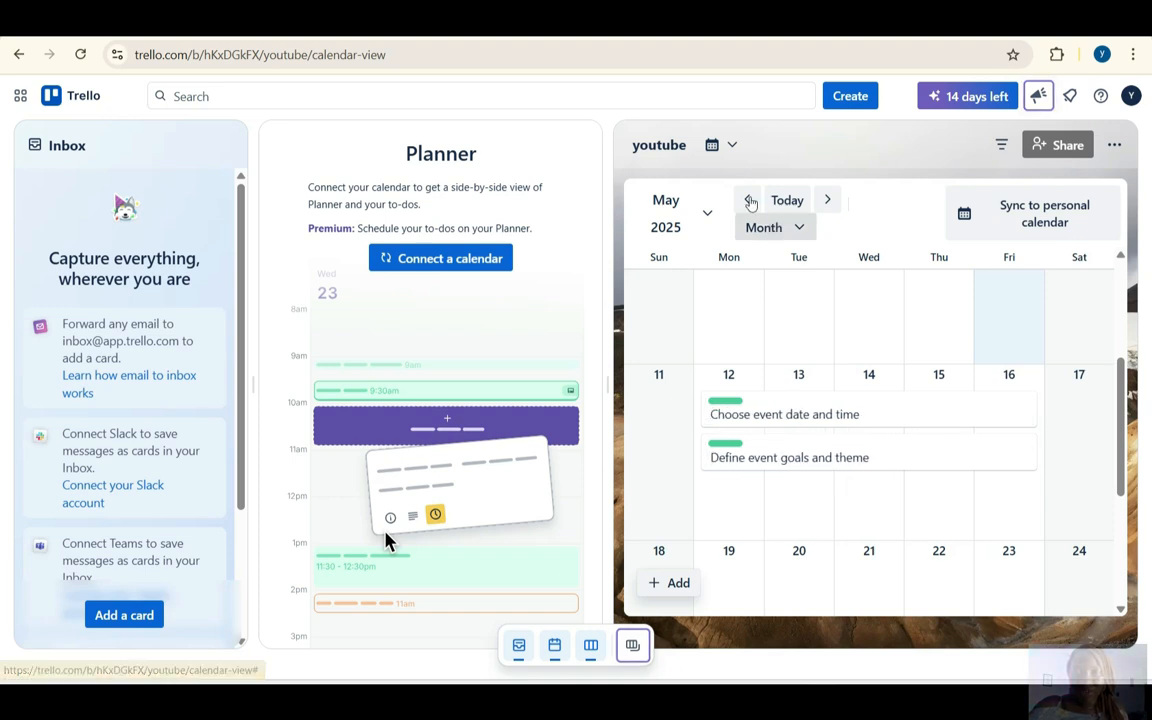
Switch the youtube board to the Timeline view and examine the scheduled cards across the May 2025 dates
click(725, 145)
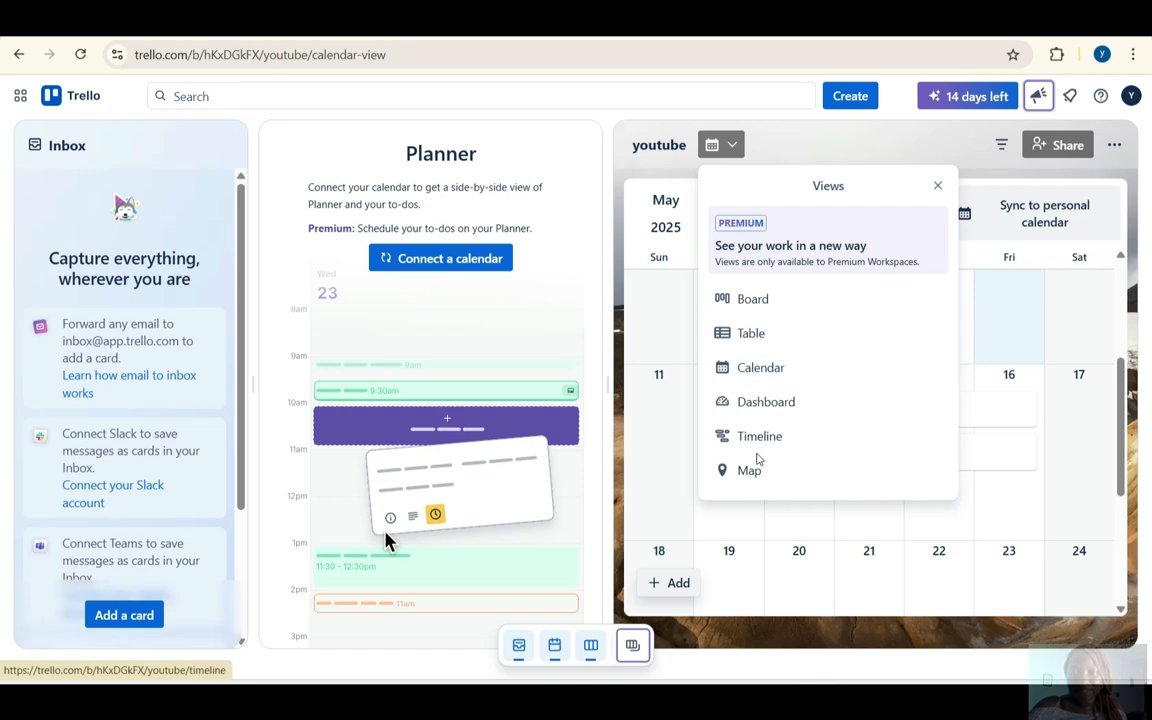
click(765, 437)
scroll(874, 460, right, 2)
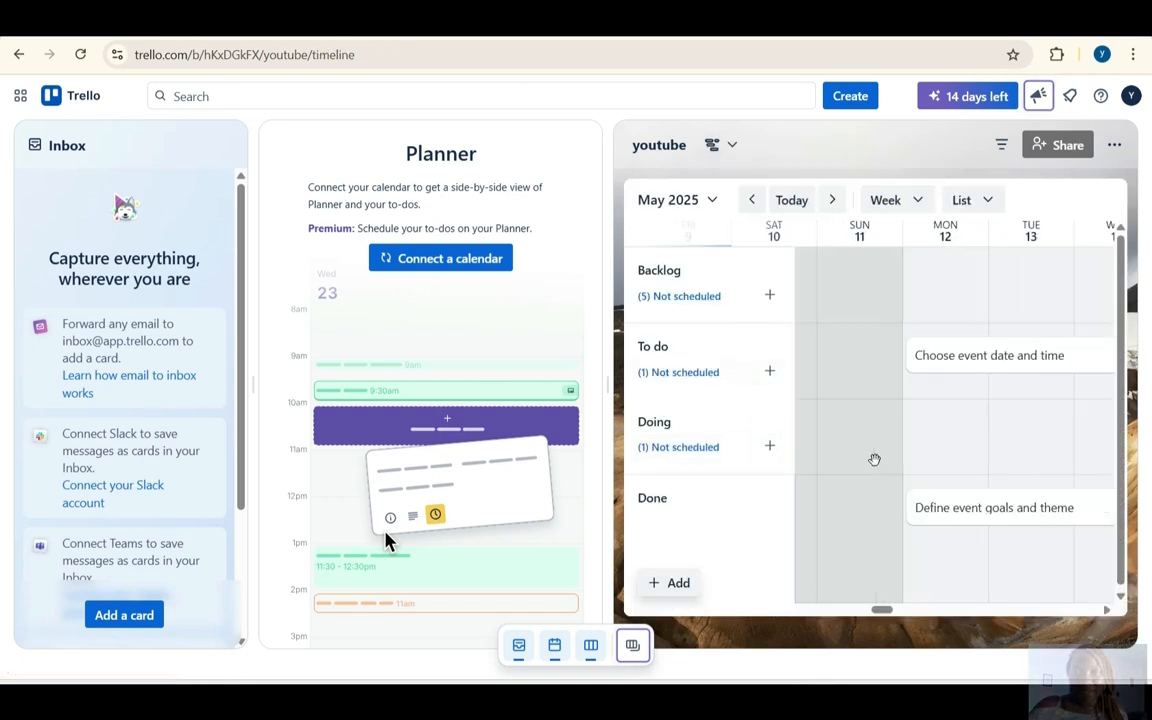
scroll(895, 388, left, 2)
scroll(895, 388, right, 1)
scroll(894, 387, right, 1)
scroll(894, 387, left, 5)
scroll(895, 388, right, 3)
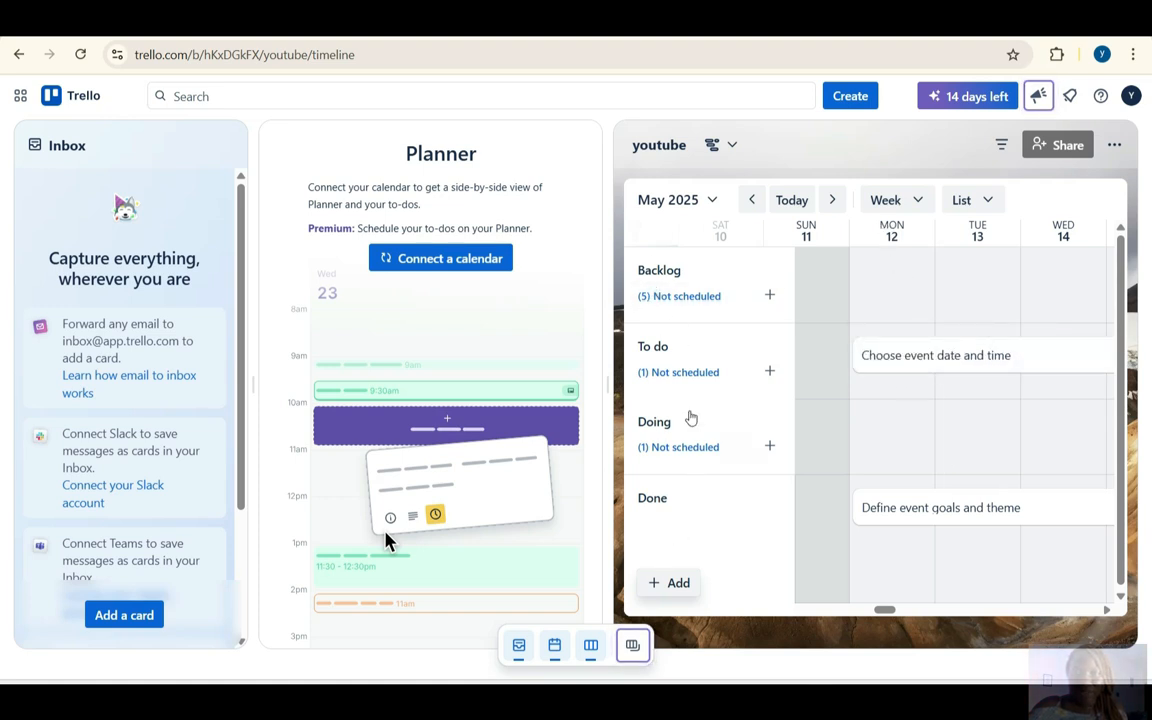
Return the youtube board to the Board view
click(727, 143)
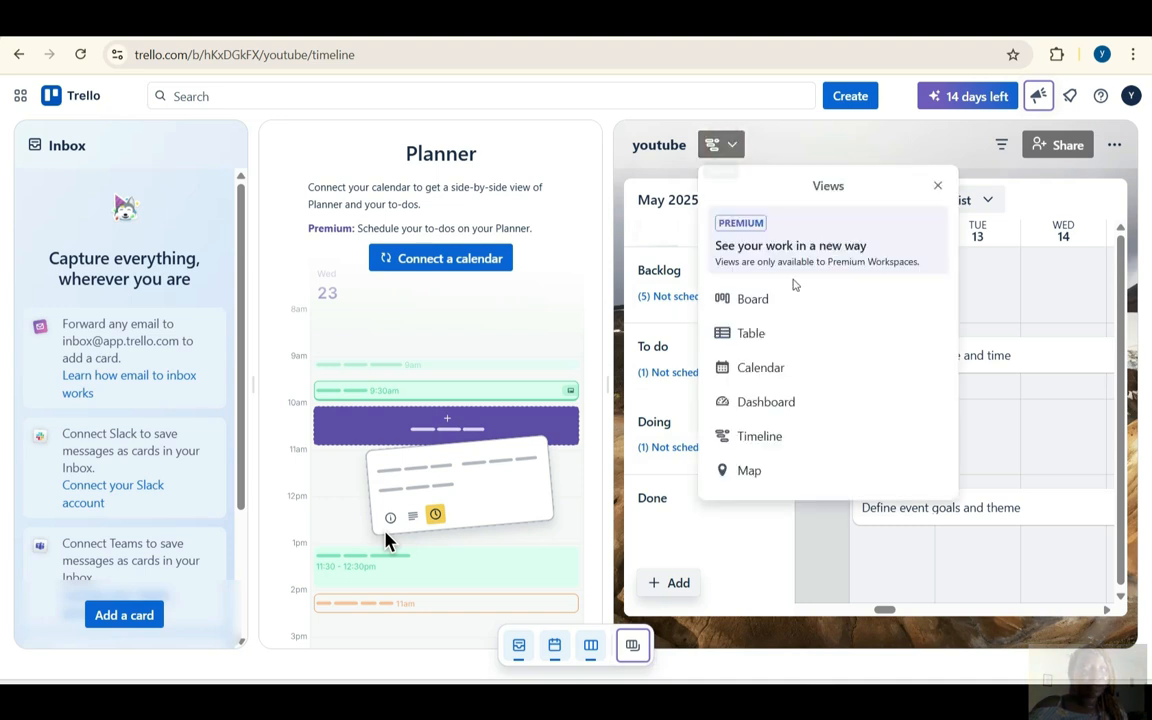
click(785, 305)
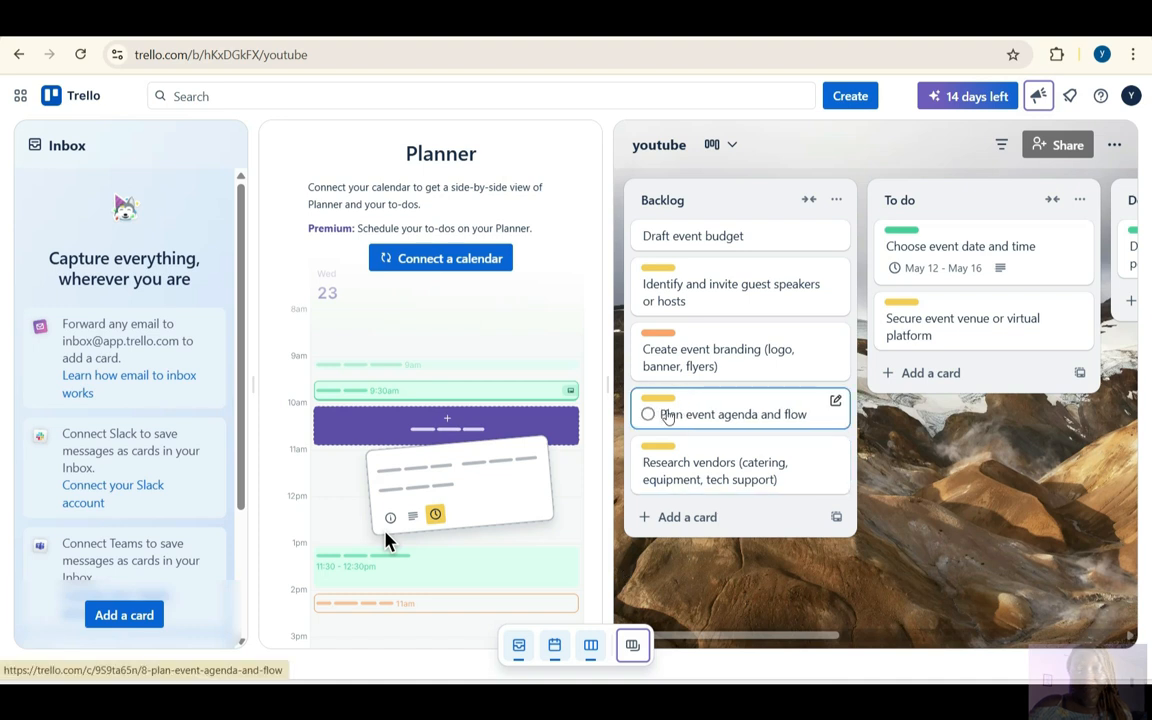
scroll(663, 414, right, 1)
Open the board's sharing options, look at the invitation field, and close them without inviting anyone
click(1040, 146)
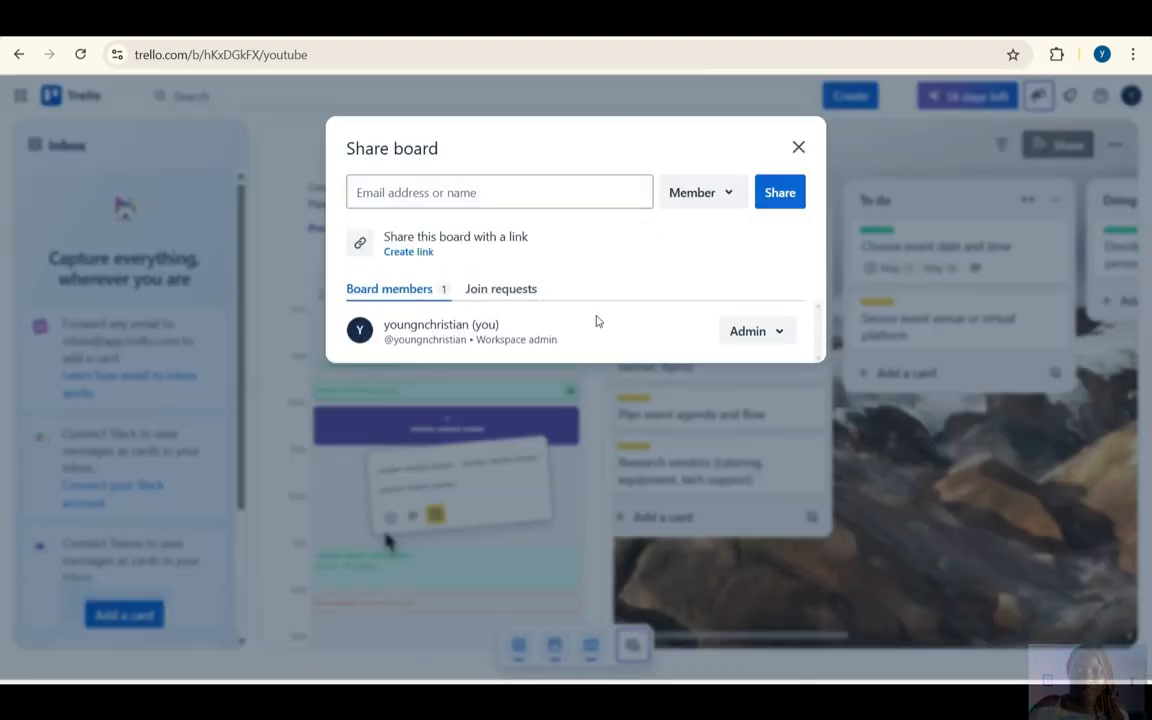
click(450, 191)
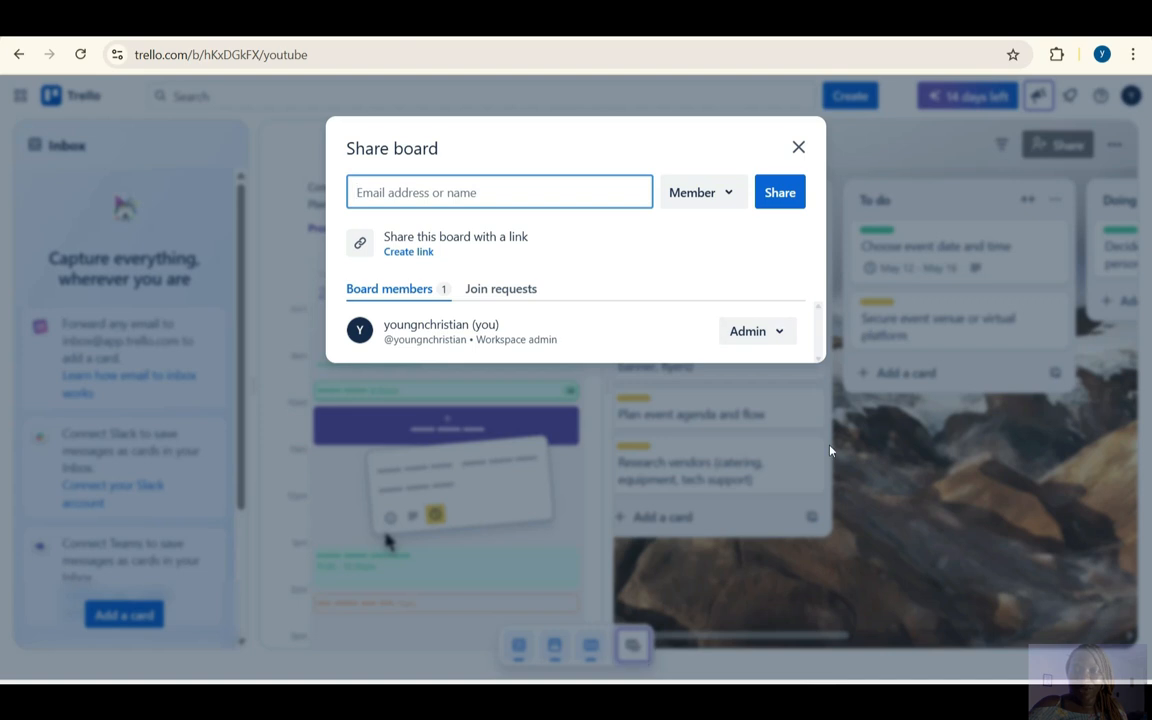
click(797, 150)
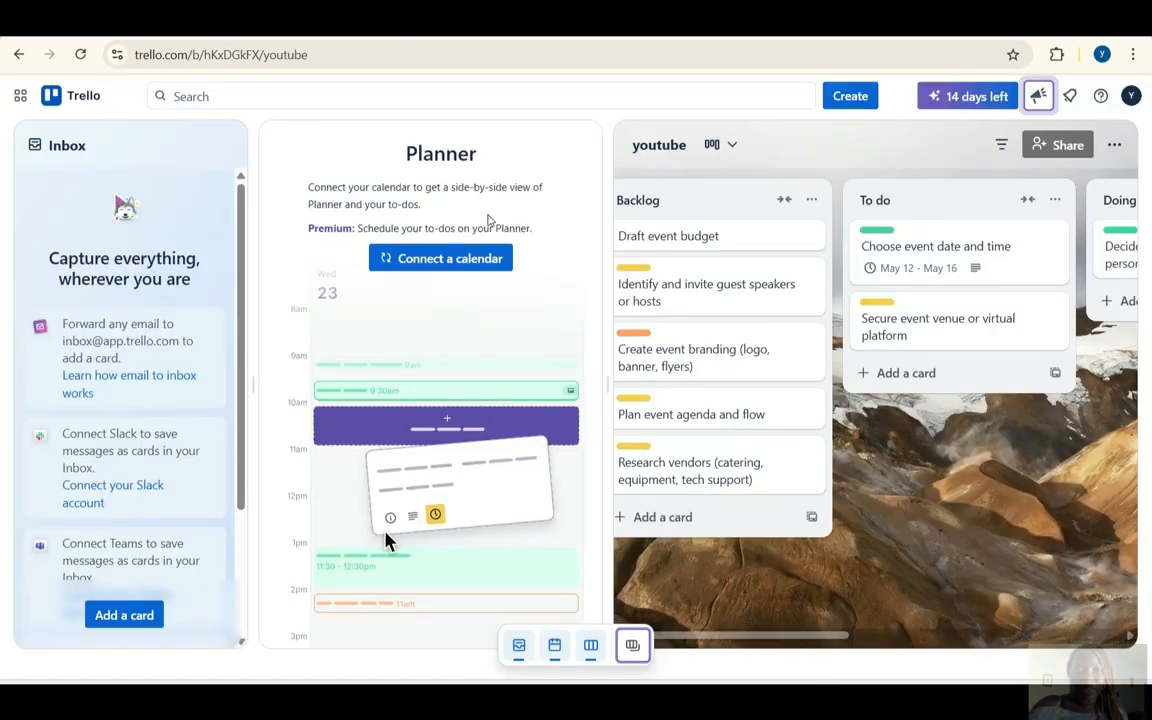
Go to the Trello home page, expand Trello Workspace and look through the boards it contains
click(70, 100)
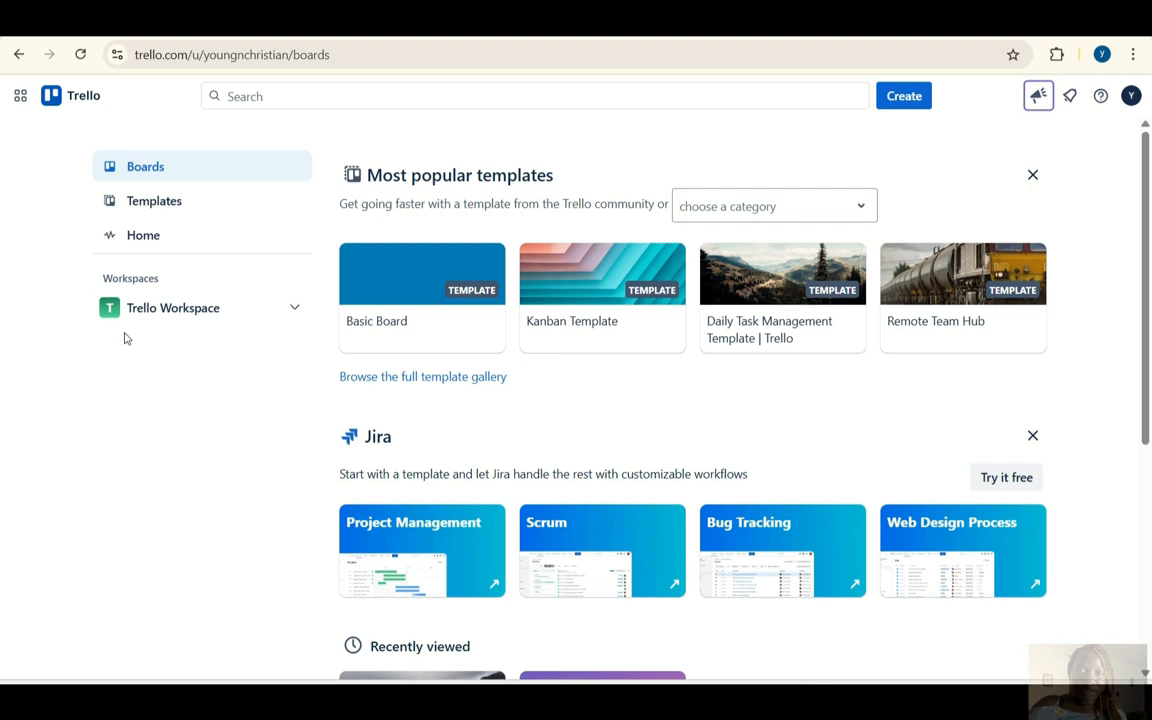
click(296, 308)
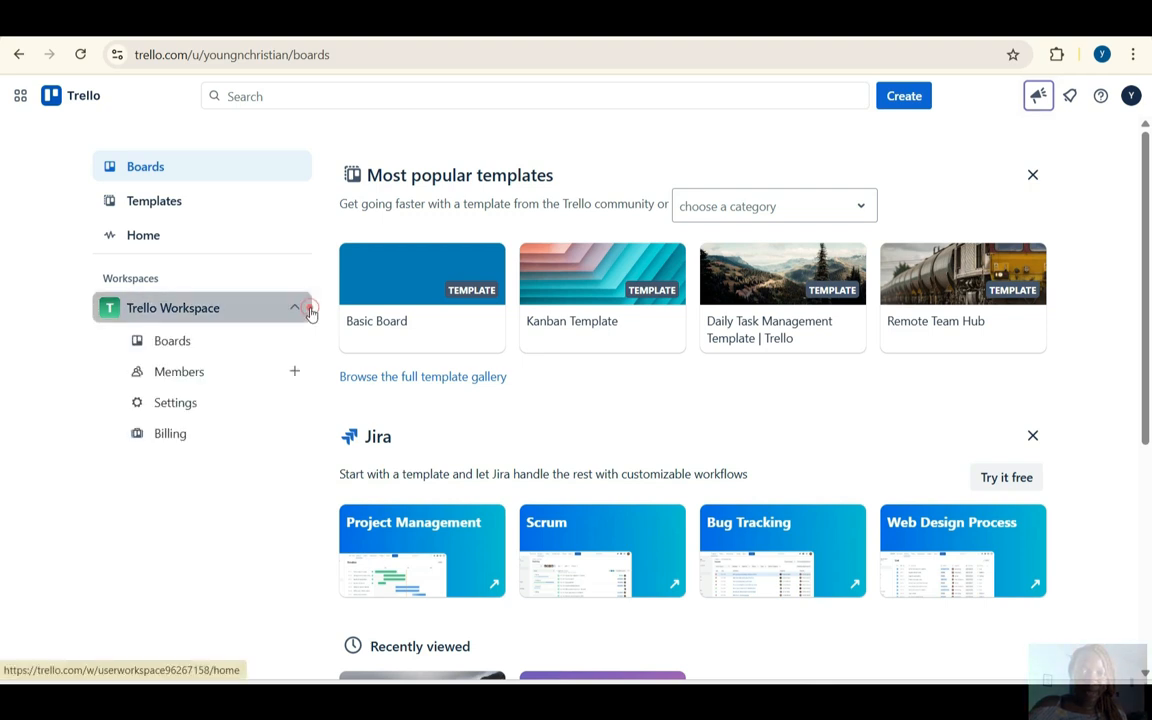
click(213, 345)
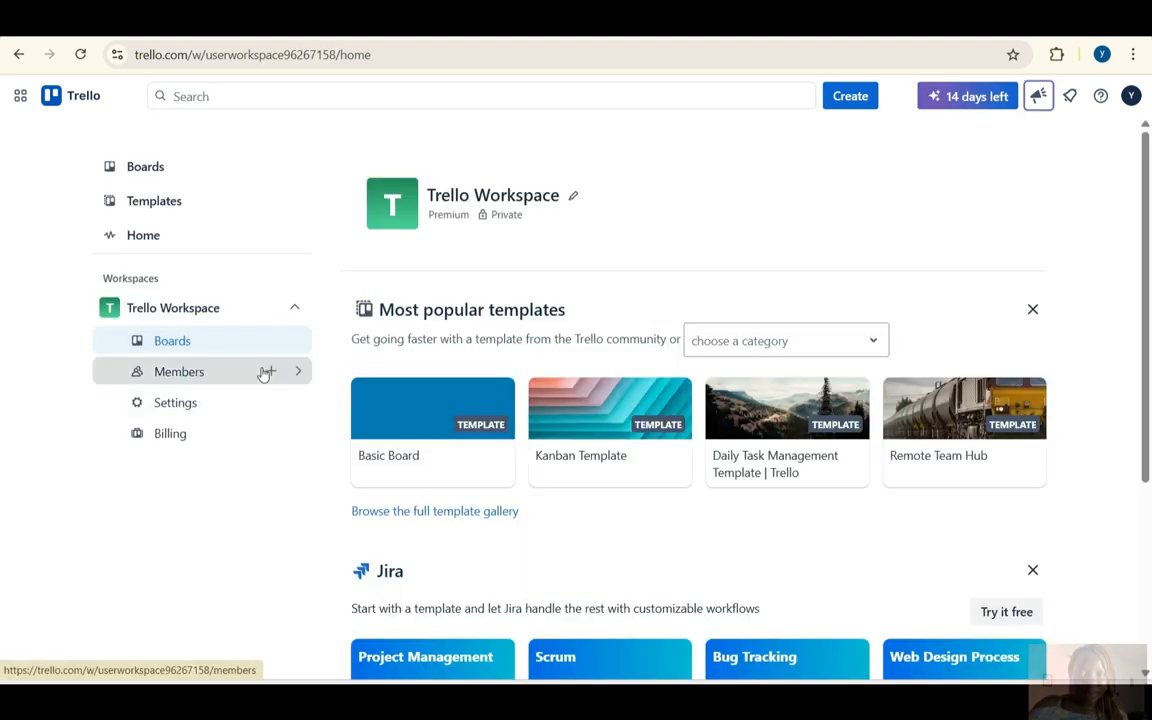
scroll(474, 450, down, 3)
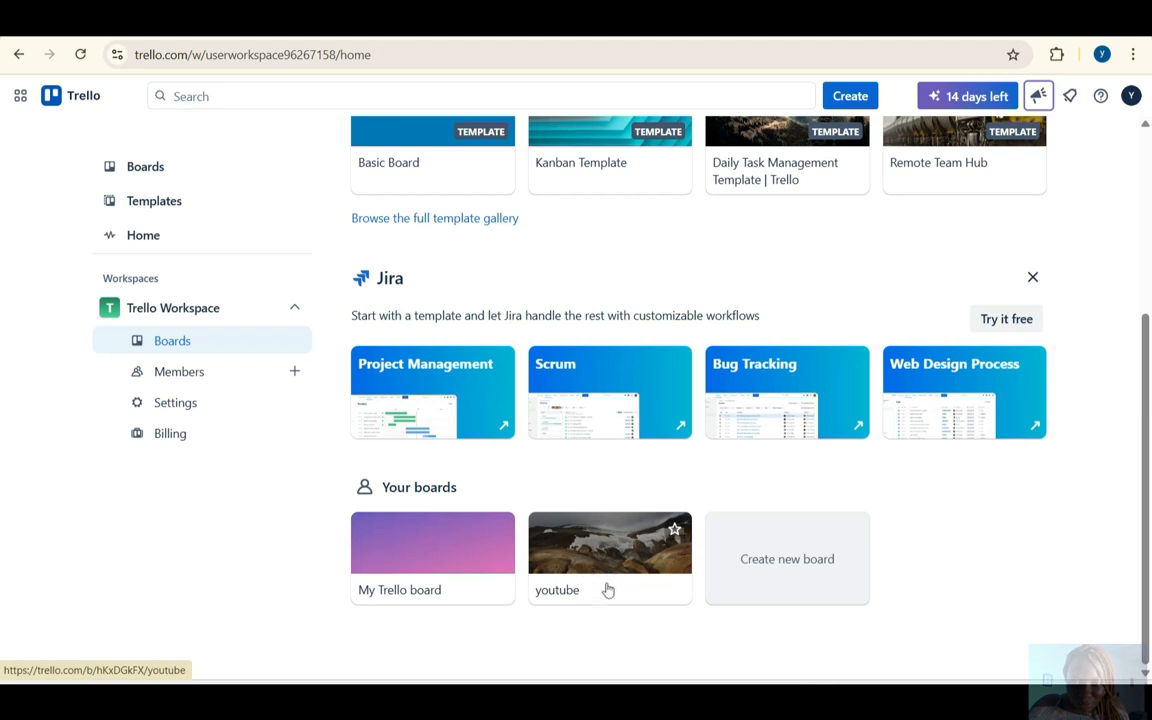
scroll(605, 585, up, 1)
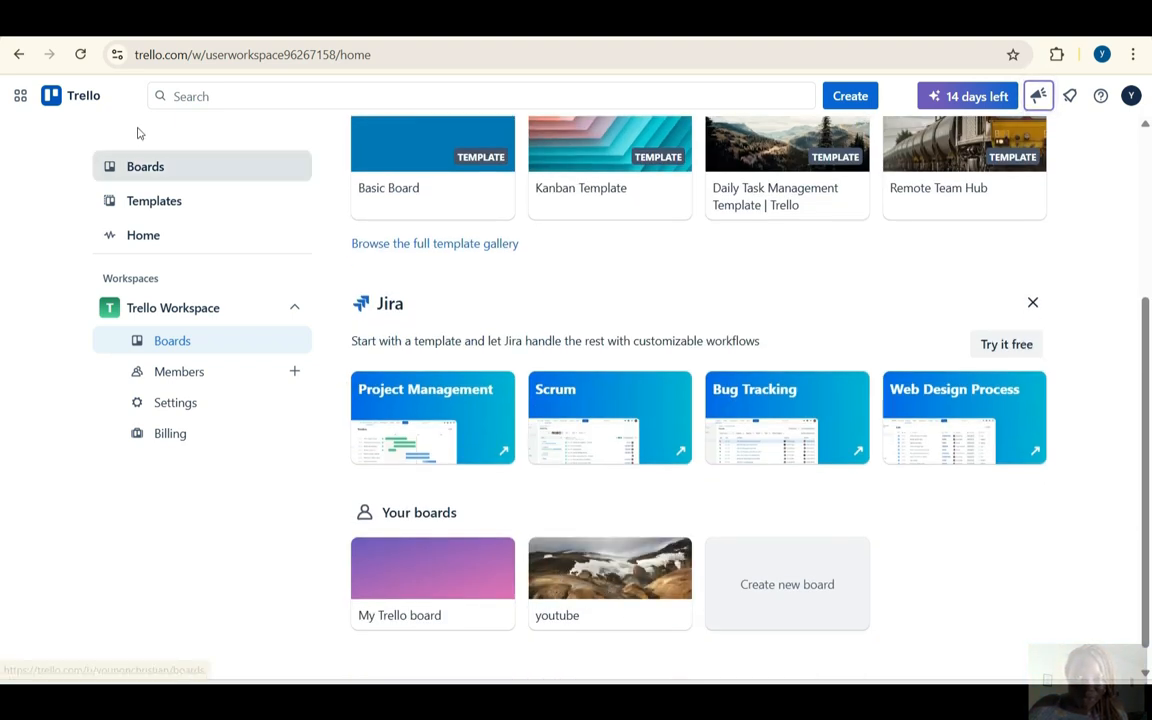
Open the overall Boards page and look over its templates, recently viewed boards and workspaces
click(130, 169)
scroll(362, 468, down, 4)
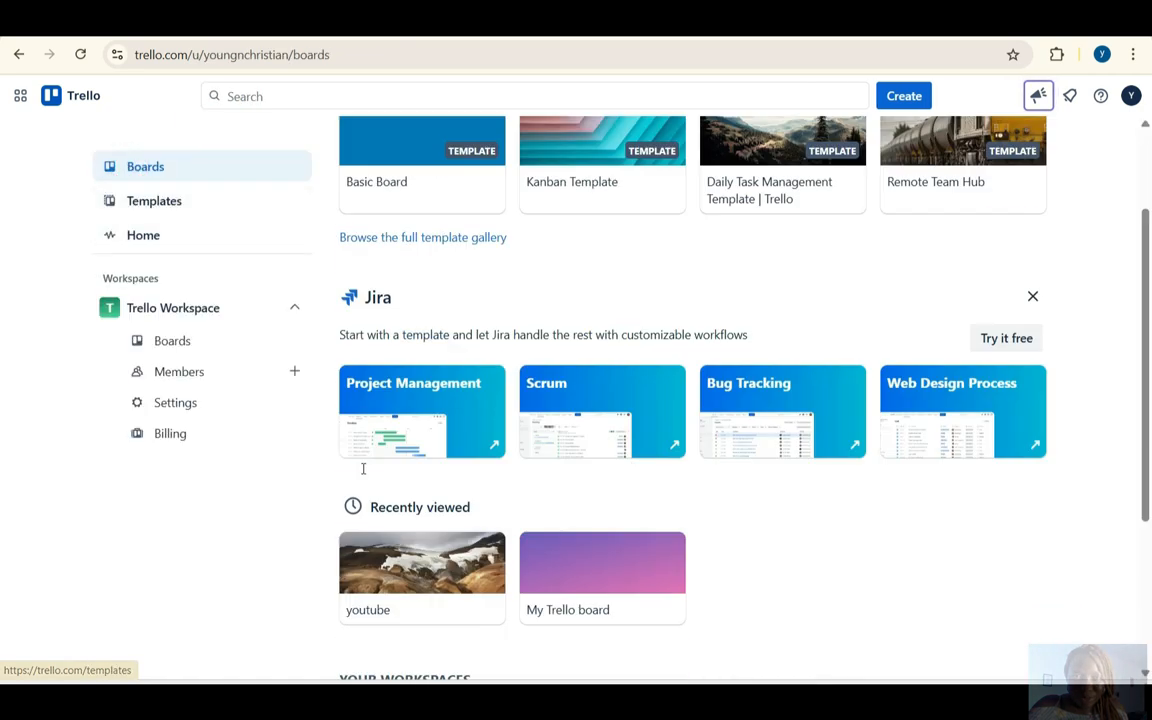
scroll(600, 528, up, 4)
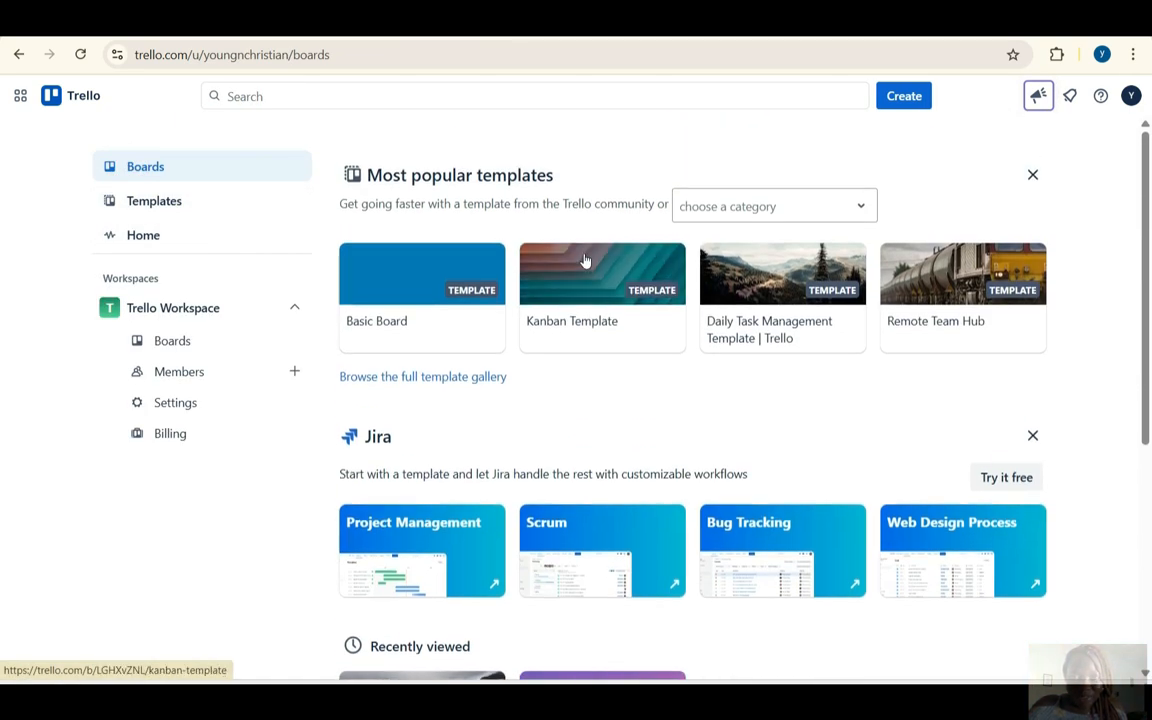
scroll(576, 375, down, 2)
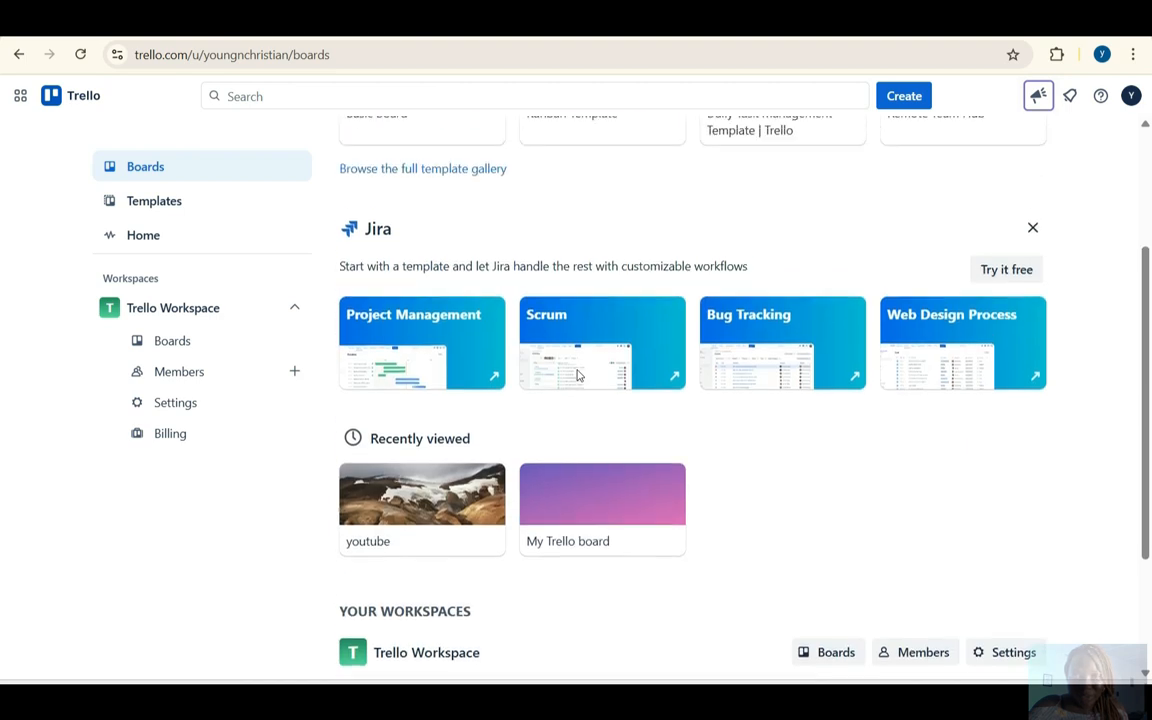
Open the youtube board from the recently viewed boards on the Boards page
scroll(576, 375, up, 2)
scroll(579, 540, down, 4)
click(587, 535)
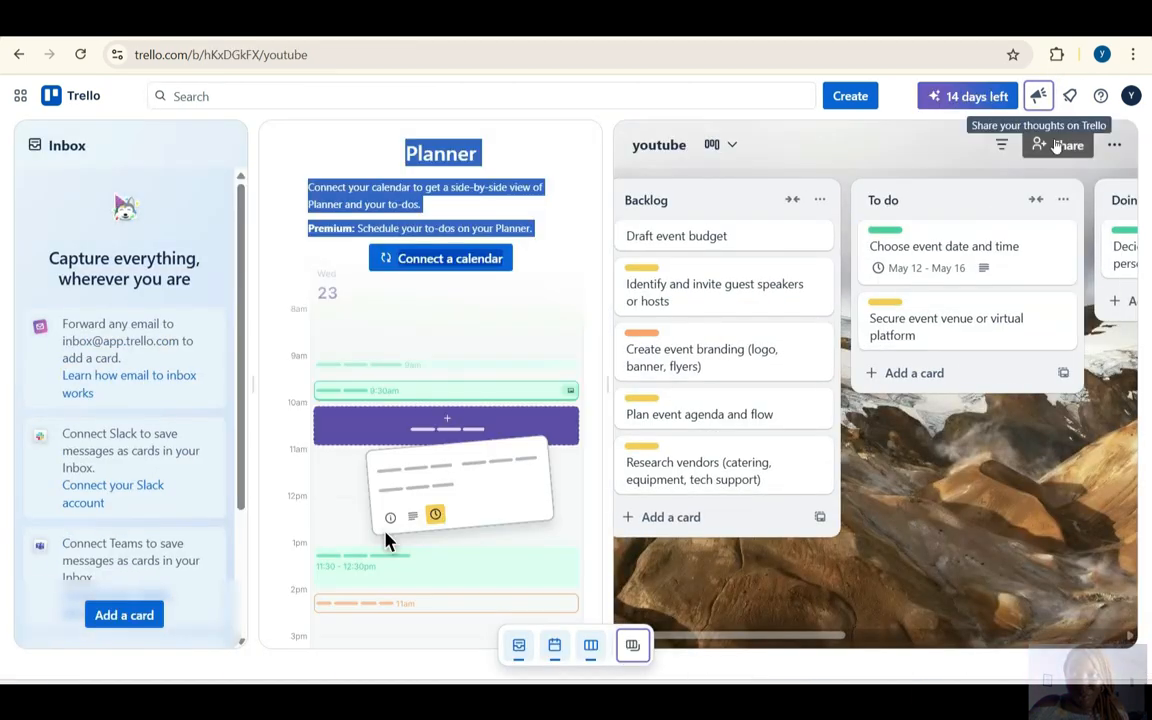
Examine the member role options in the youtube board's sharing settings without changing them, and look over the board's menu
click(1045, 146)
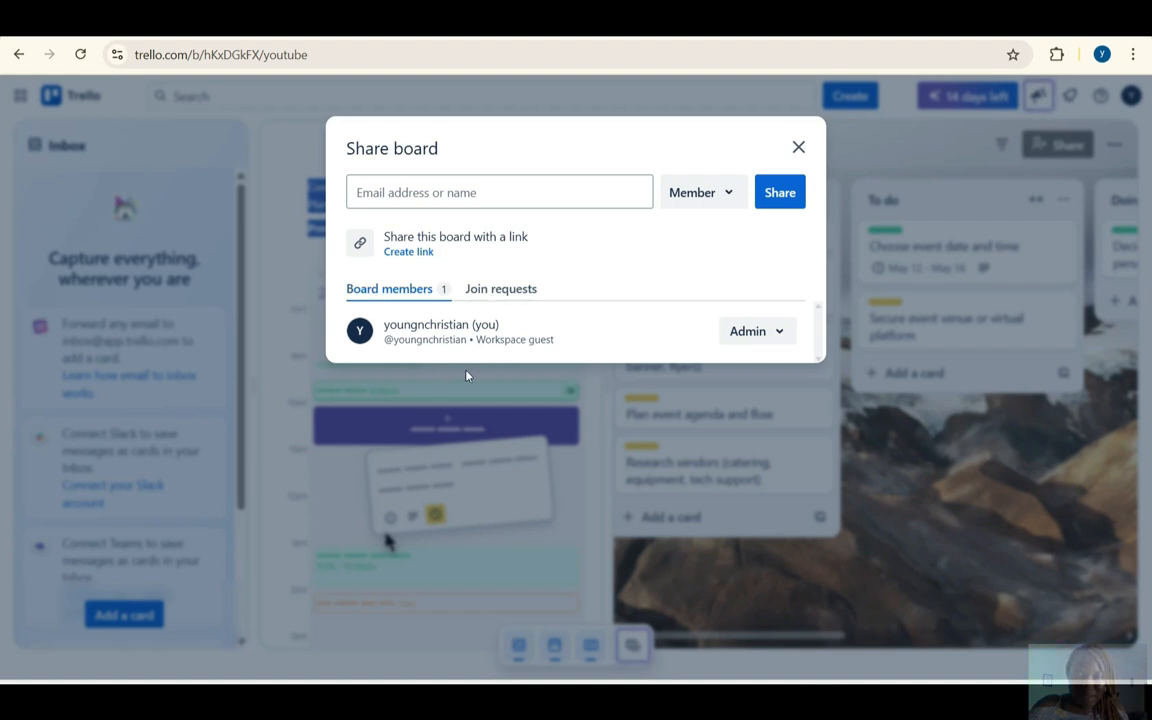
click(757, 331)
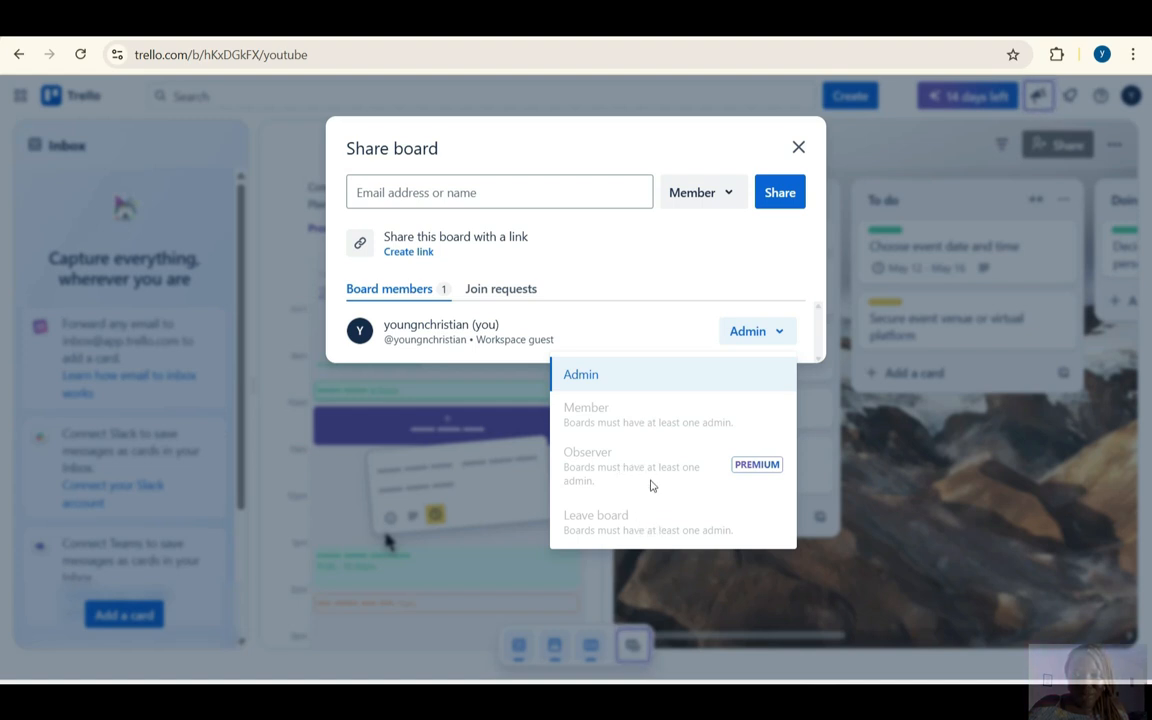
click(684, 252)
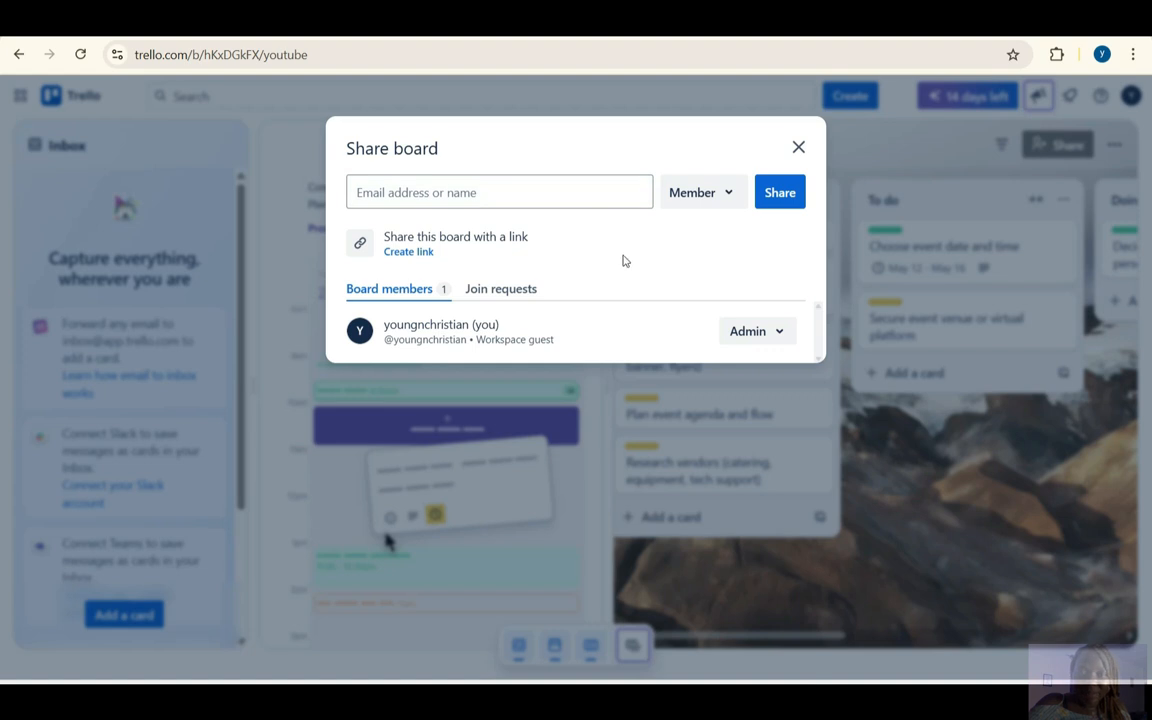
click(779, 334)
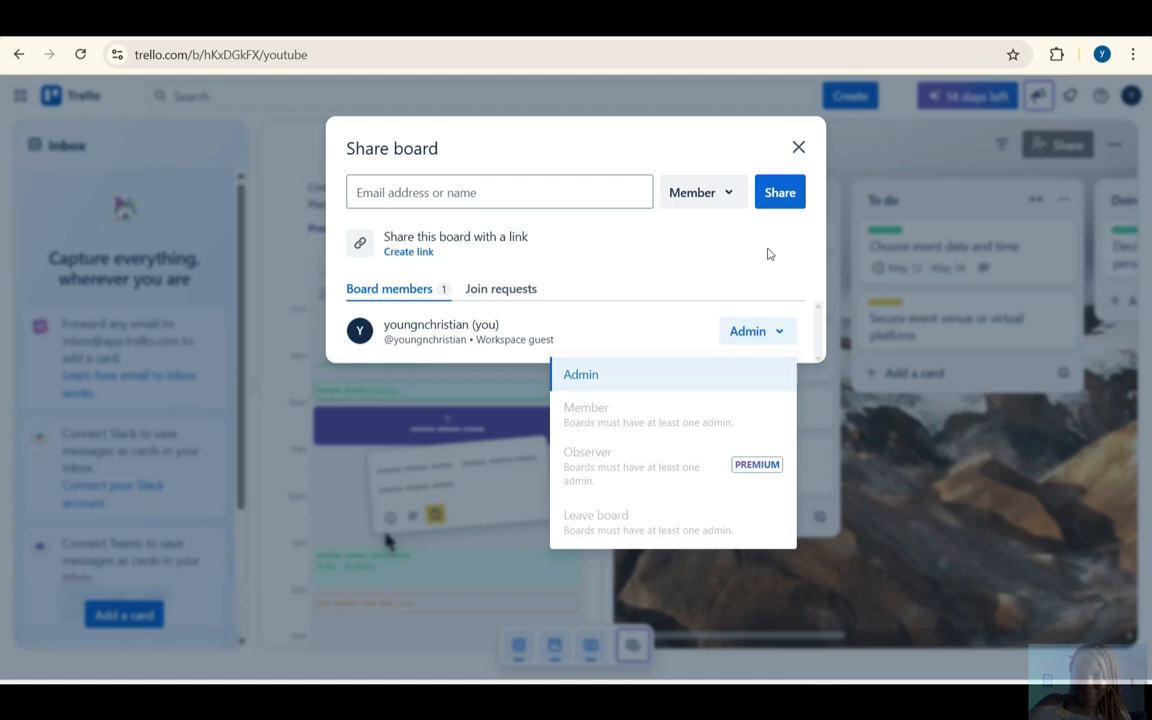
click(798, 147)
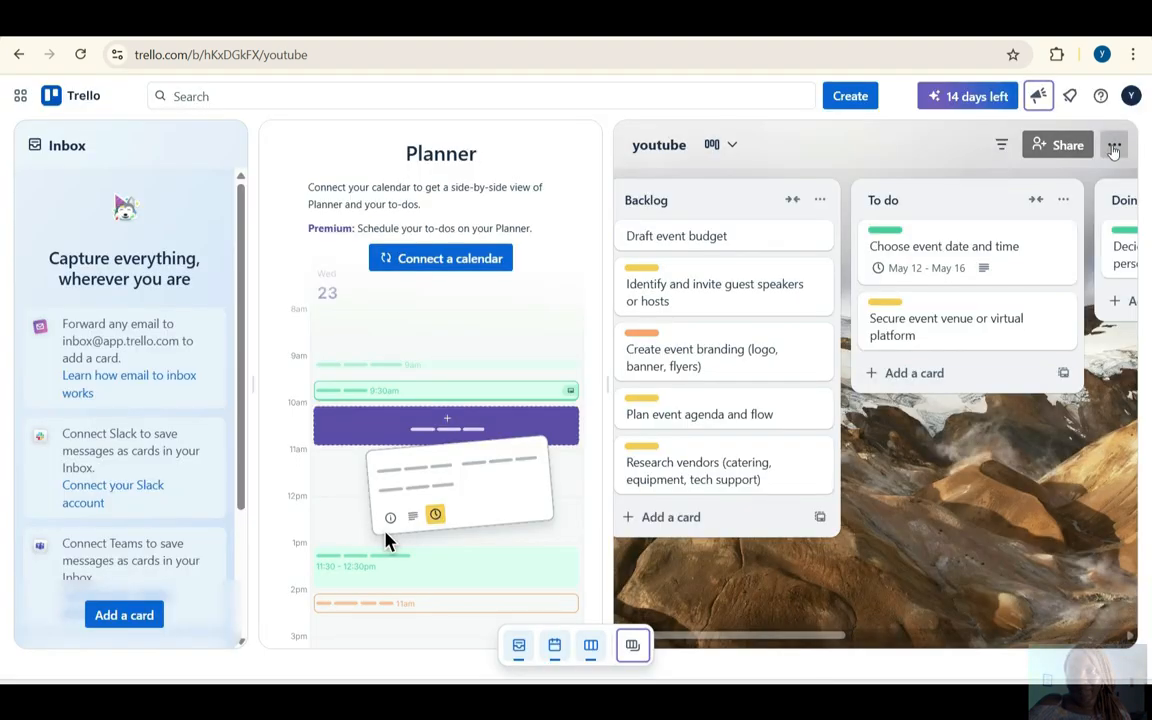
click(1114, 147)
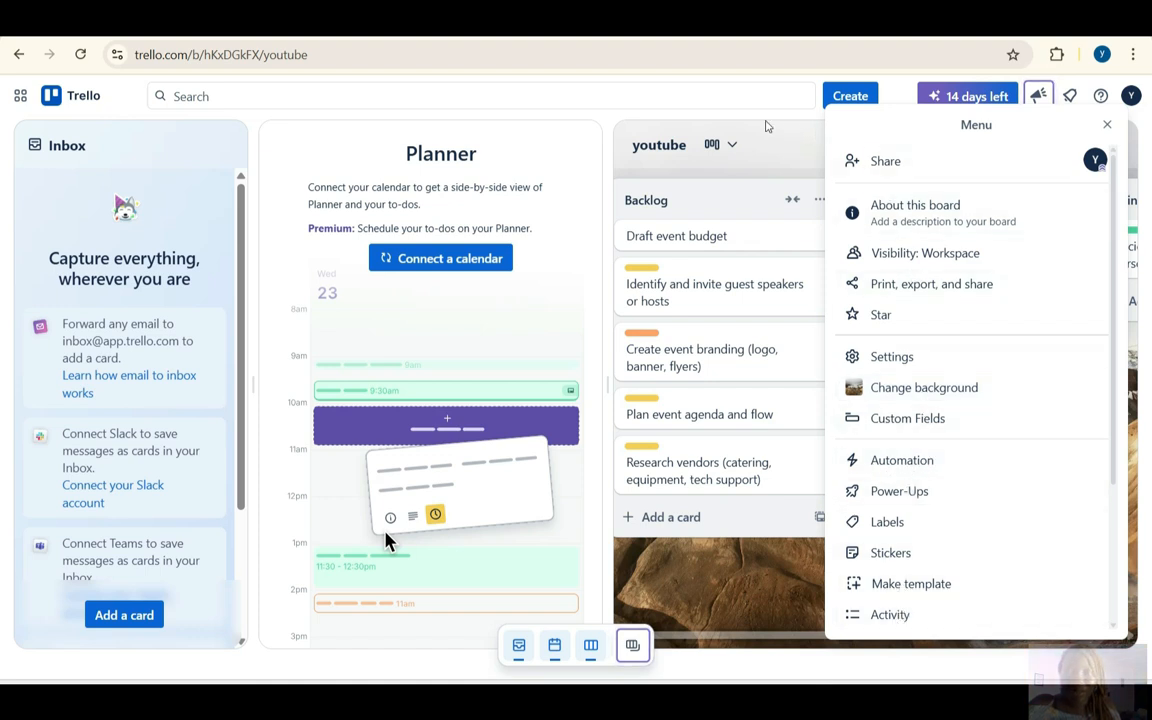
click(728, 545)
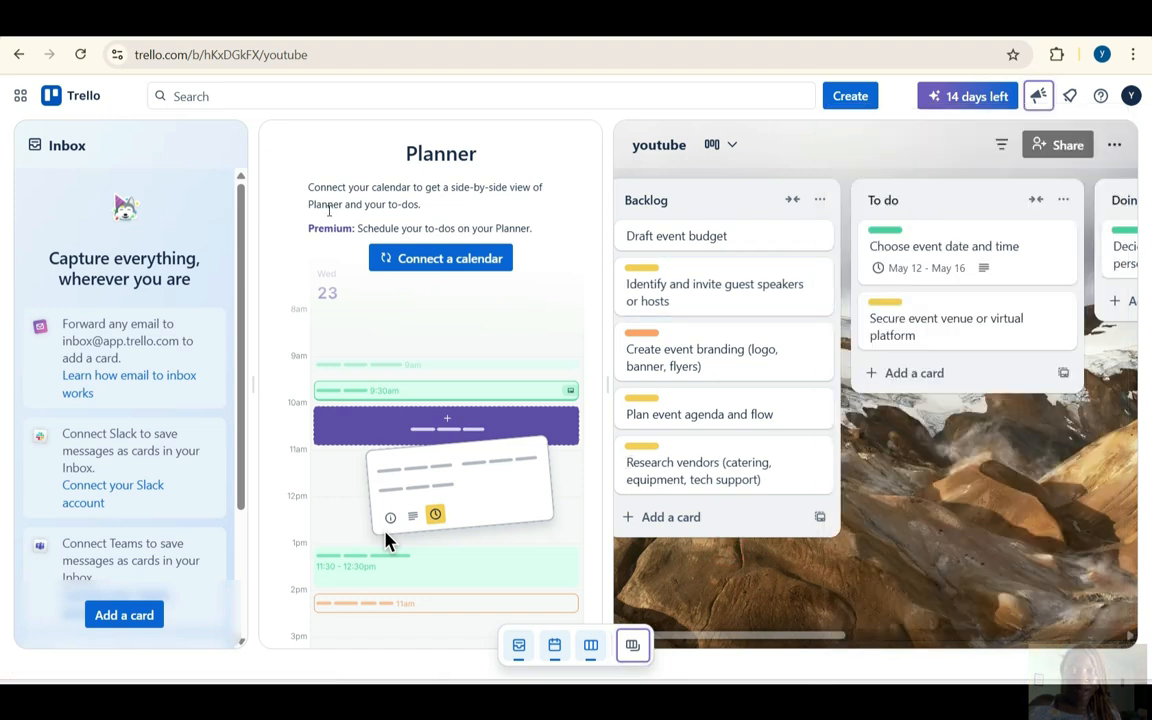
Go to the Trello home page, open the template gallery and look over its featured categories and notable templates
click(75, 95)
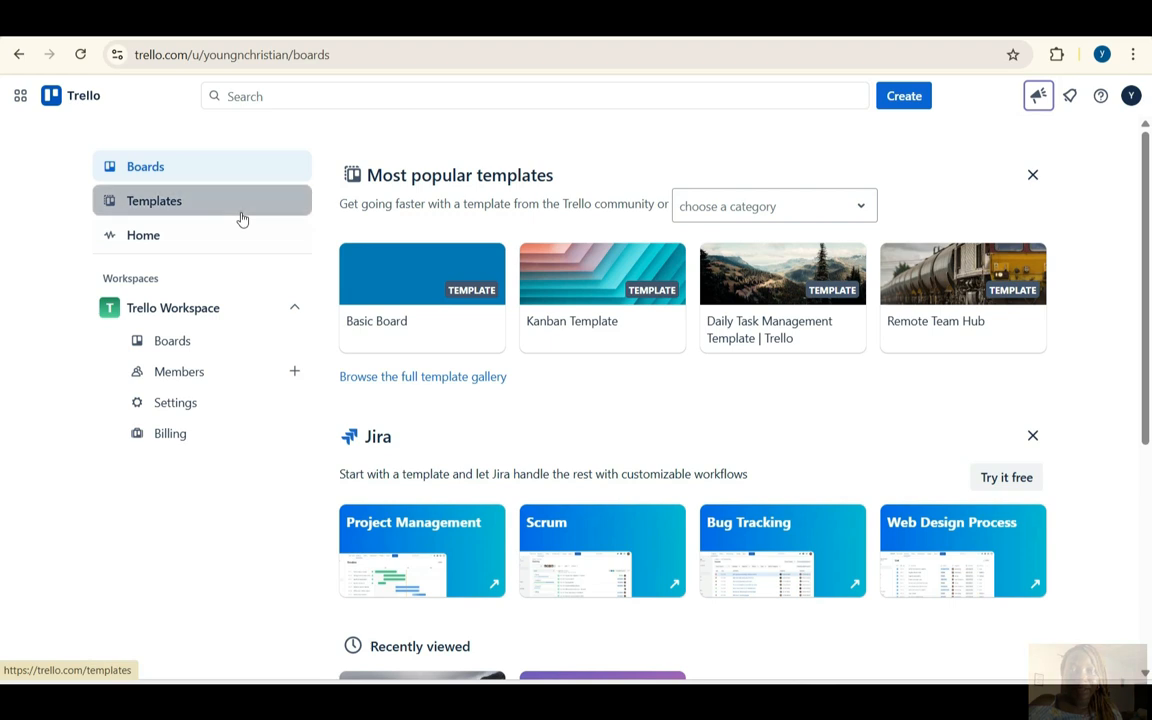
click(242, 219)
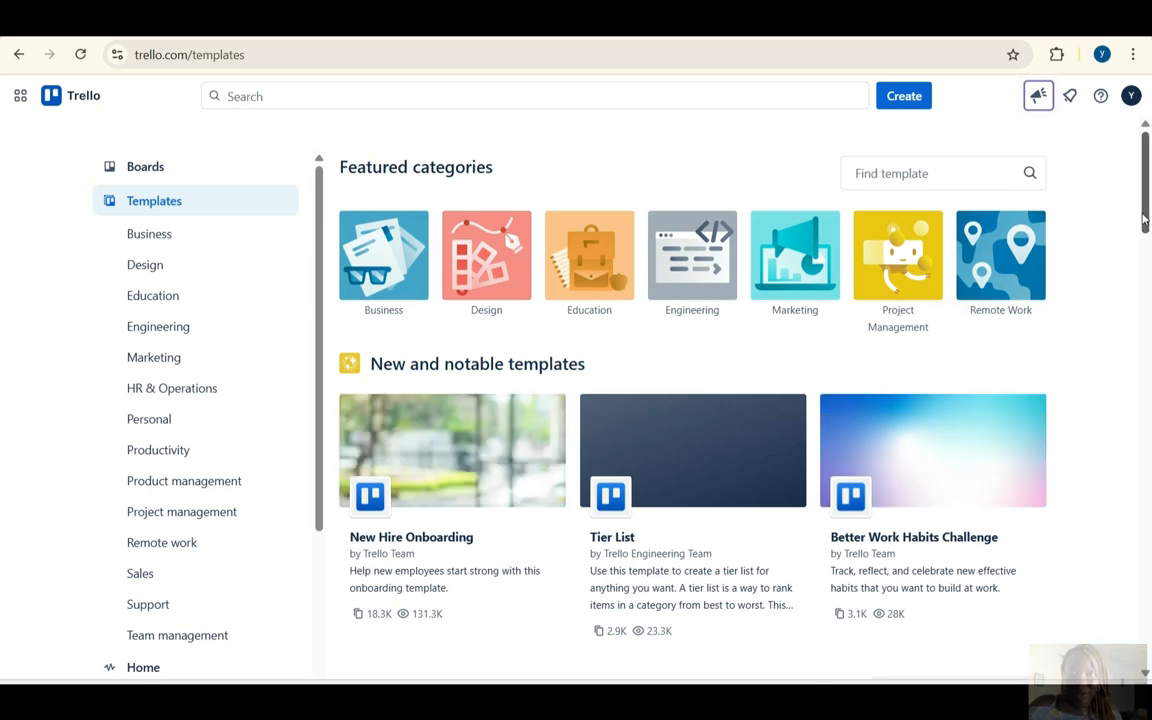
drag(1147, 167, 1149, 135)
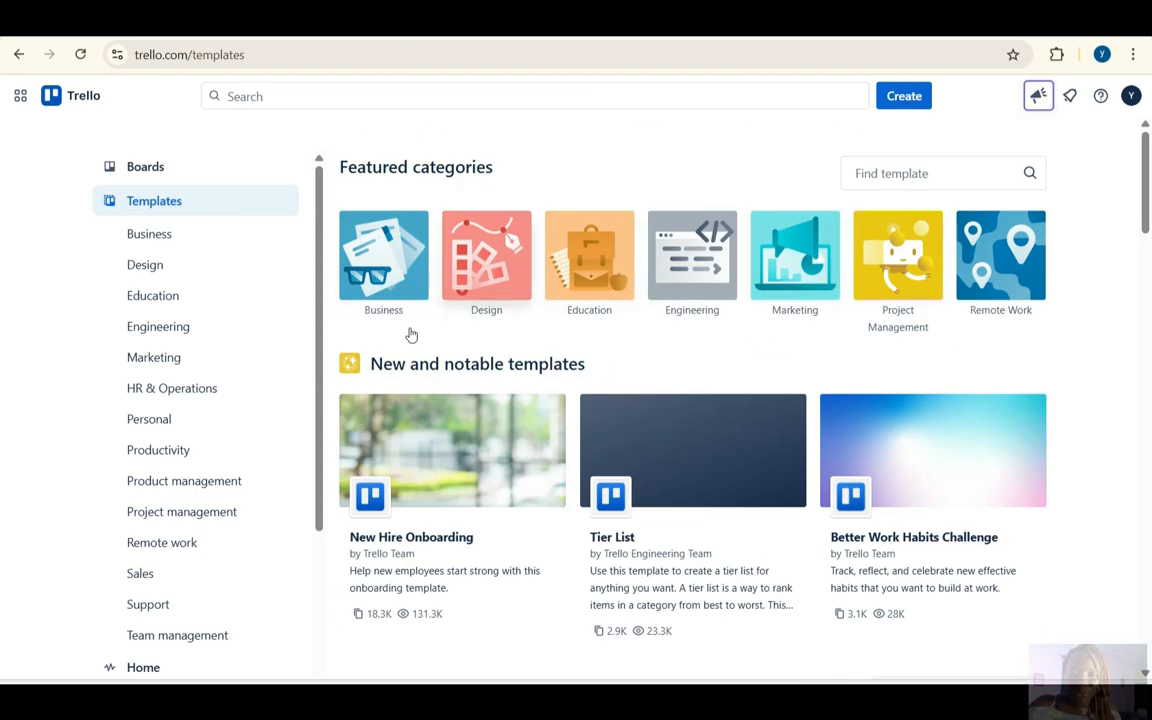
scroll(411, 335, down, 2)
scroll(540, 548, up, 2)
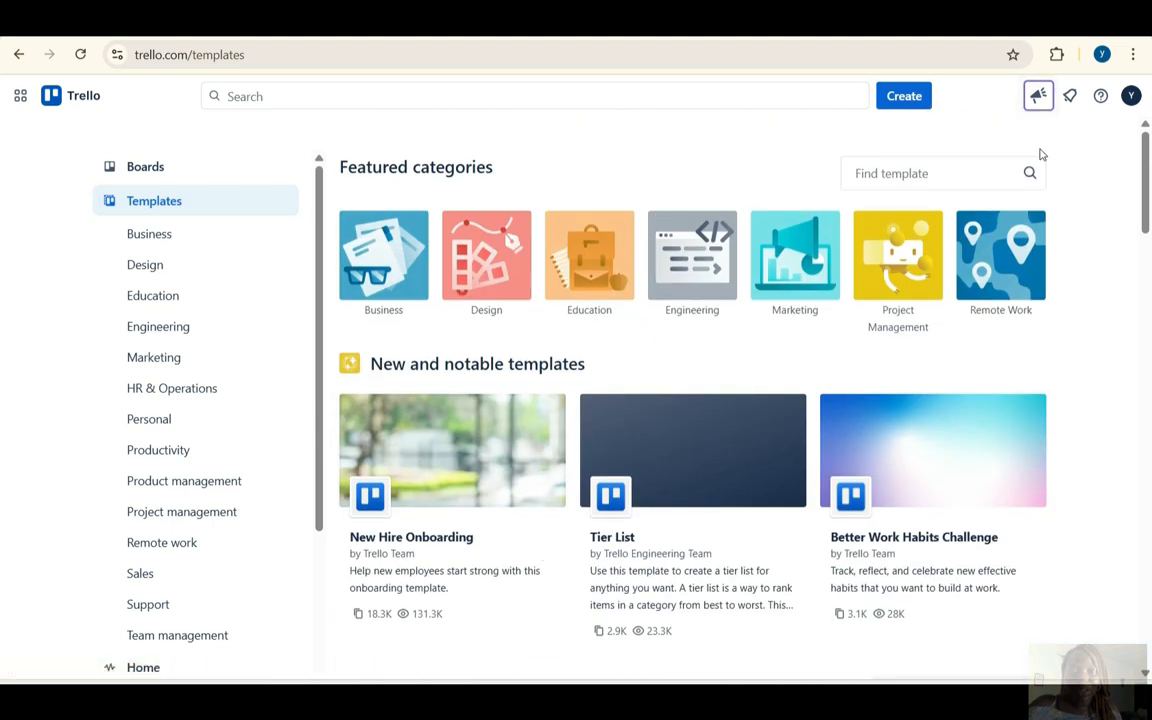
scroll(1070, 420, down, 2)
scroll(1000, 430, up, 2)
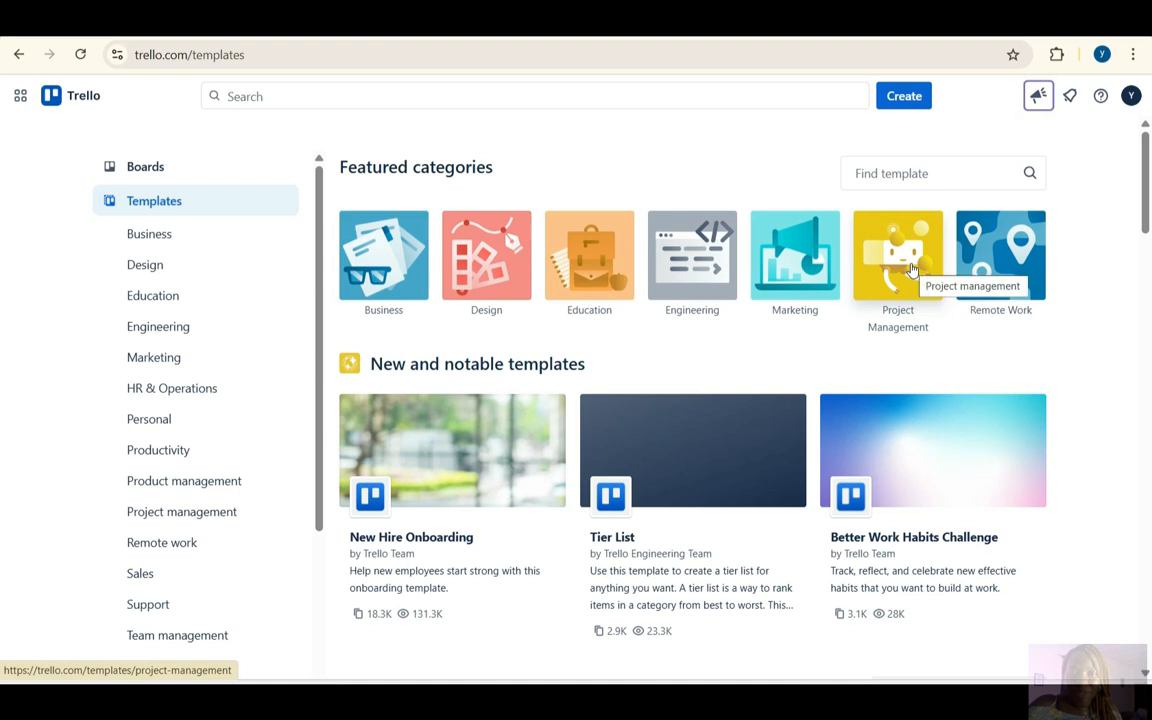
Open the Project Management template category and look through the templates it offers
click(912, 270)
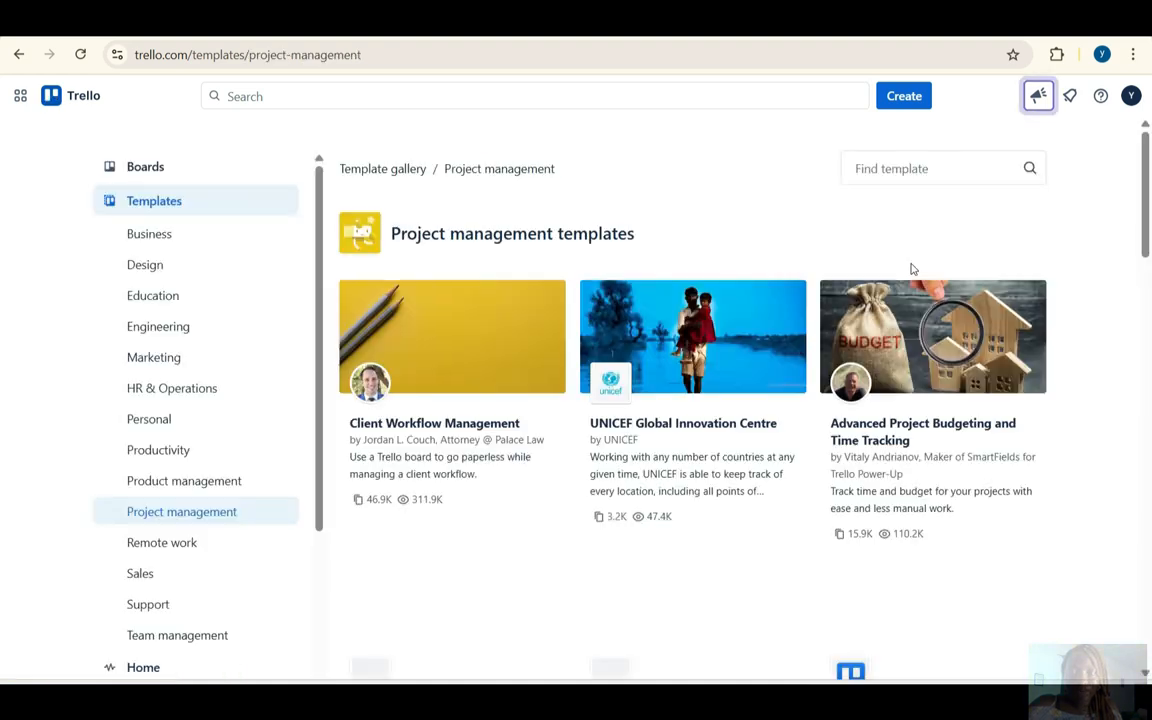
scroll(682, 480, down, 1)
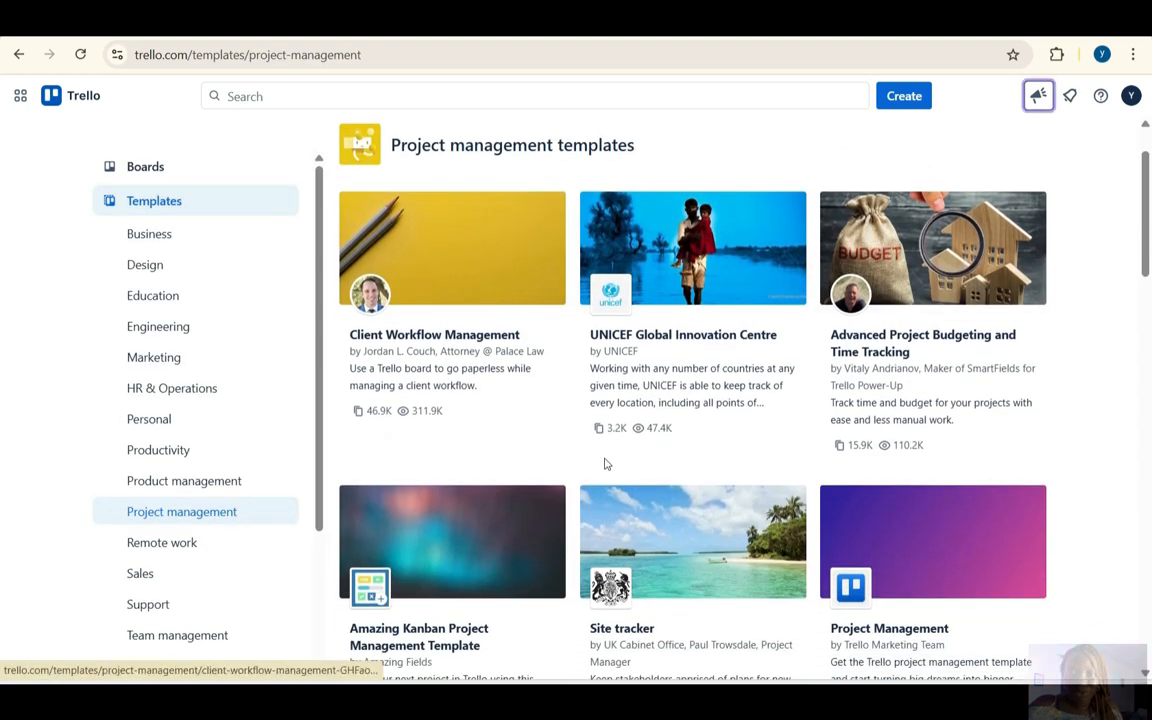
scroll(610, 465, down, 1)
scroll(661, 494, up, 2)
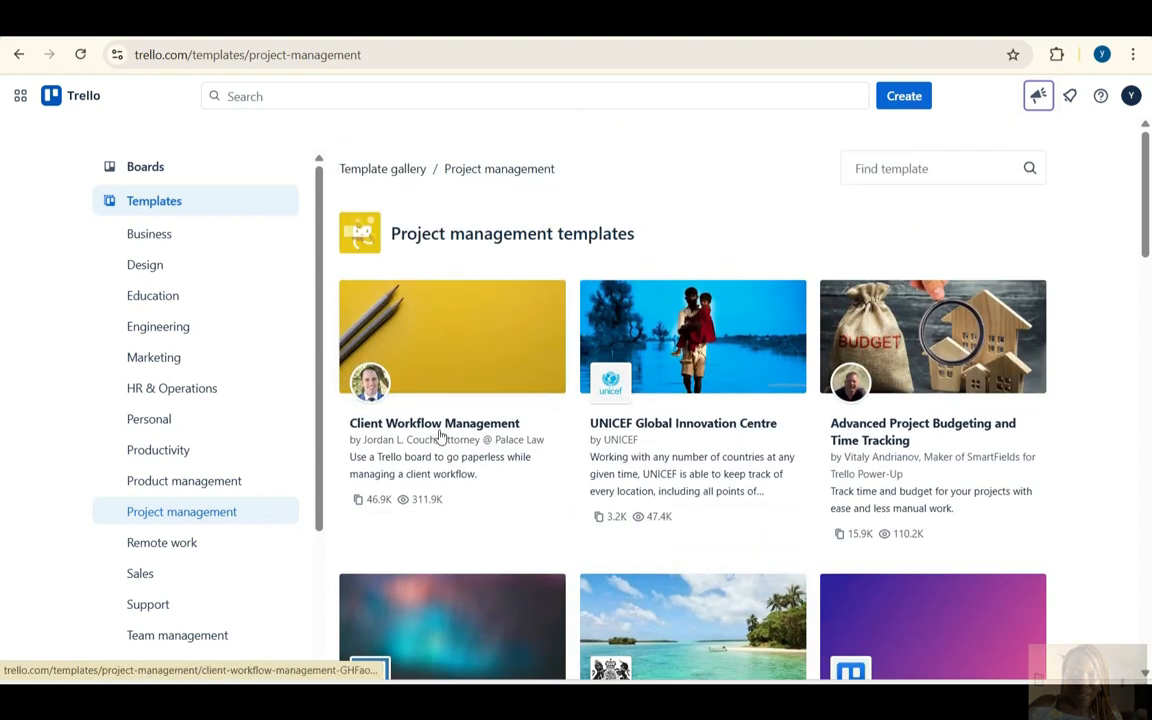
scroll(893, 360, down, 1)
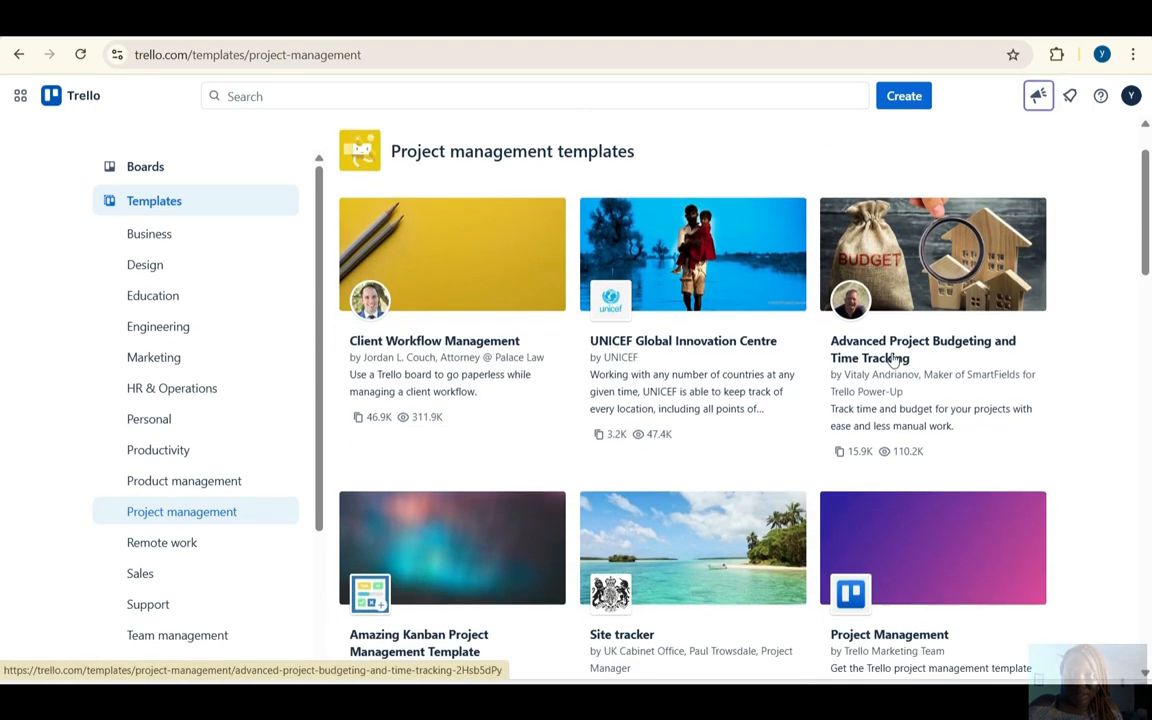
scroll(965, 365, down, 2)
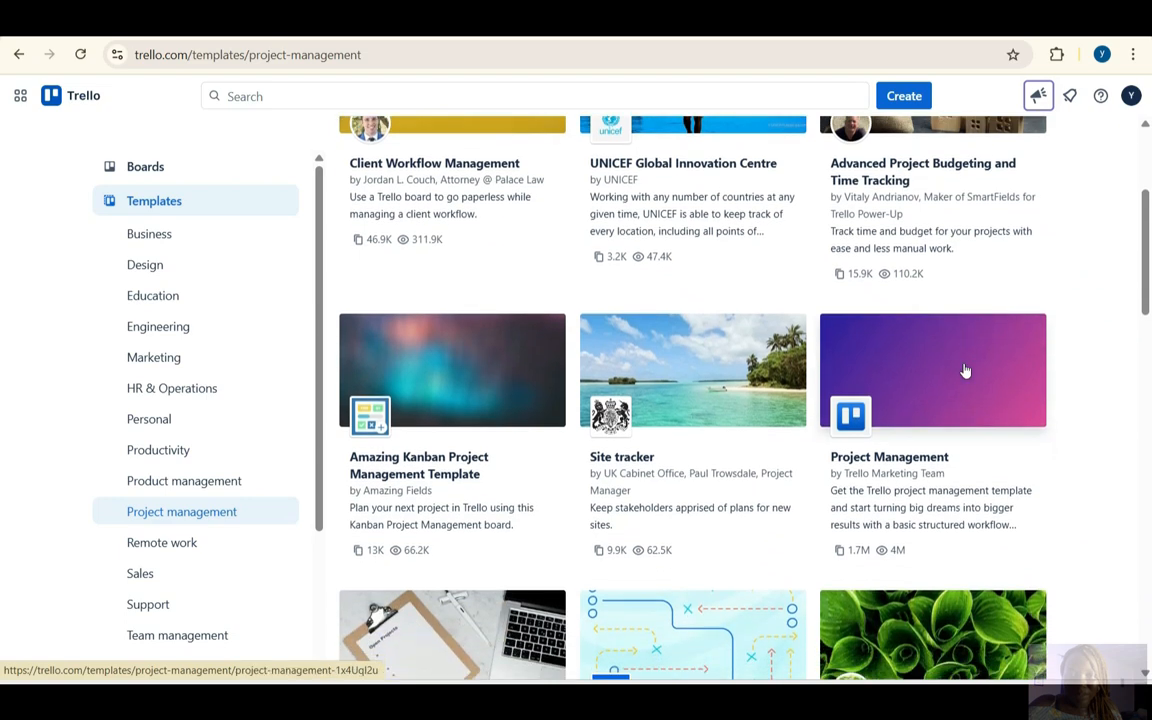
scroll(964, 368, up, 2)
scroll(930, 390, down, 2)
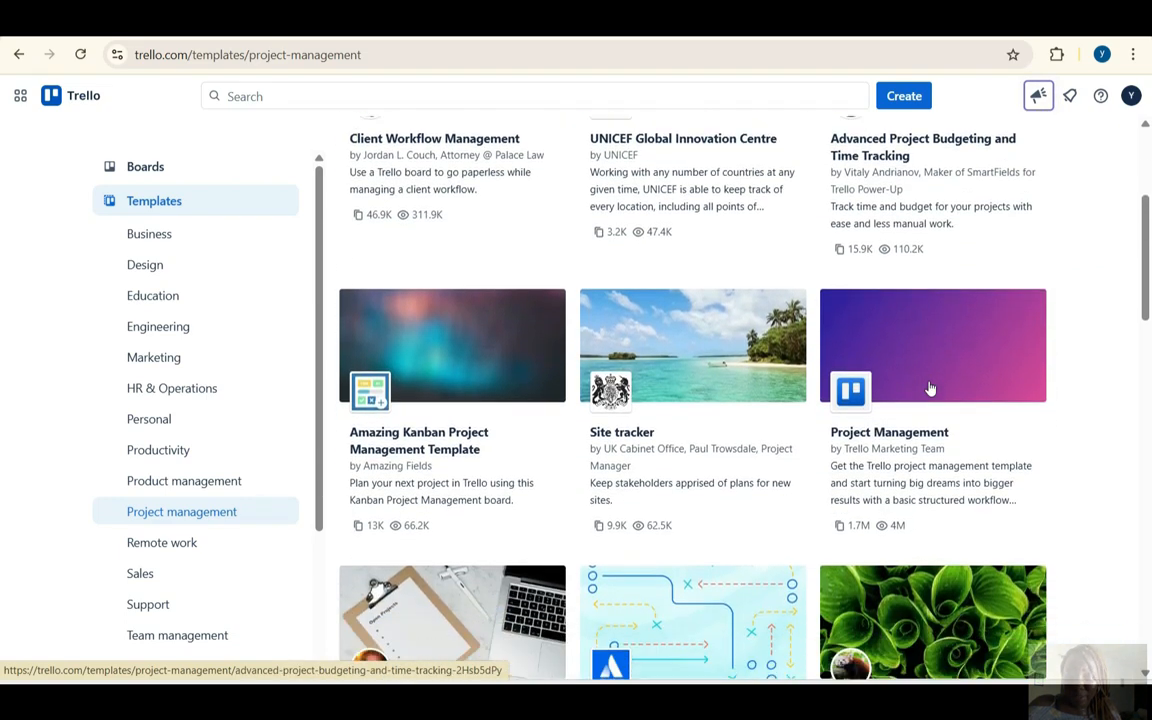
scroll(930, 388, down, 2)
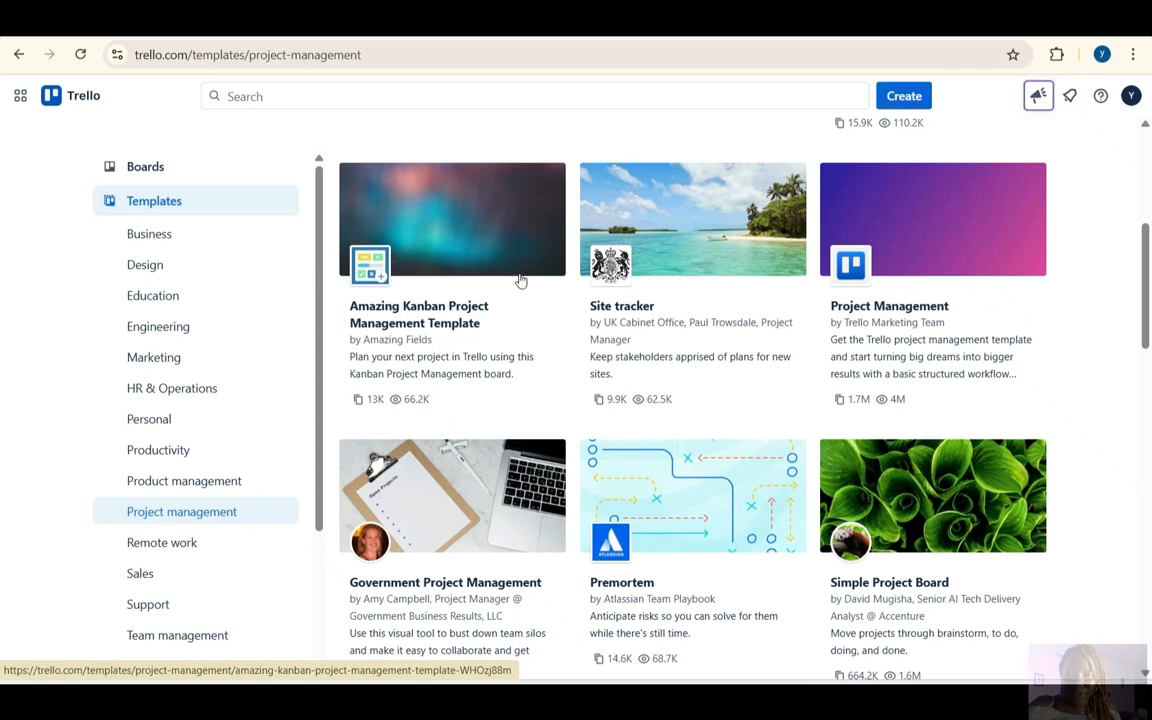
scroll(766, 424, down, 3)
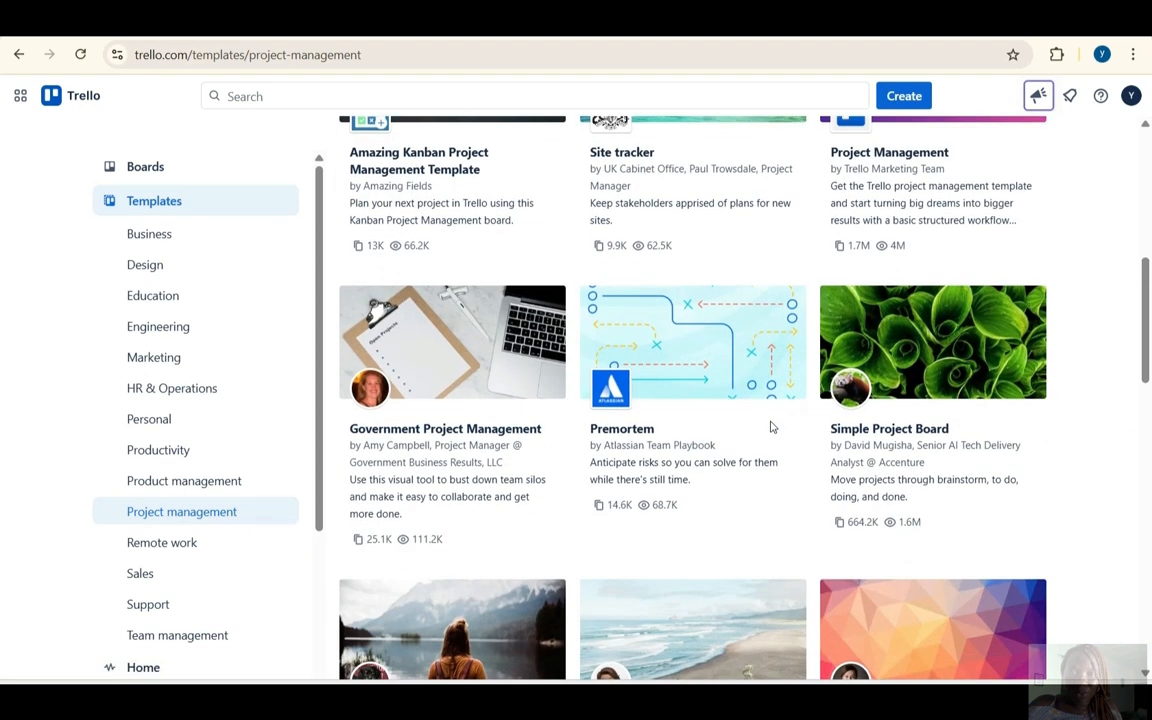
scroll(772, 428, down, 2)
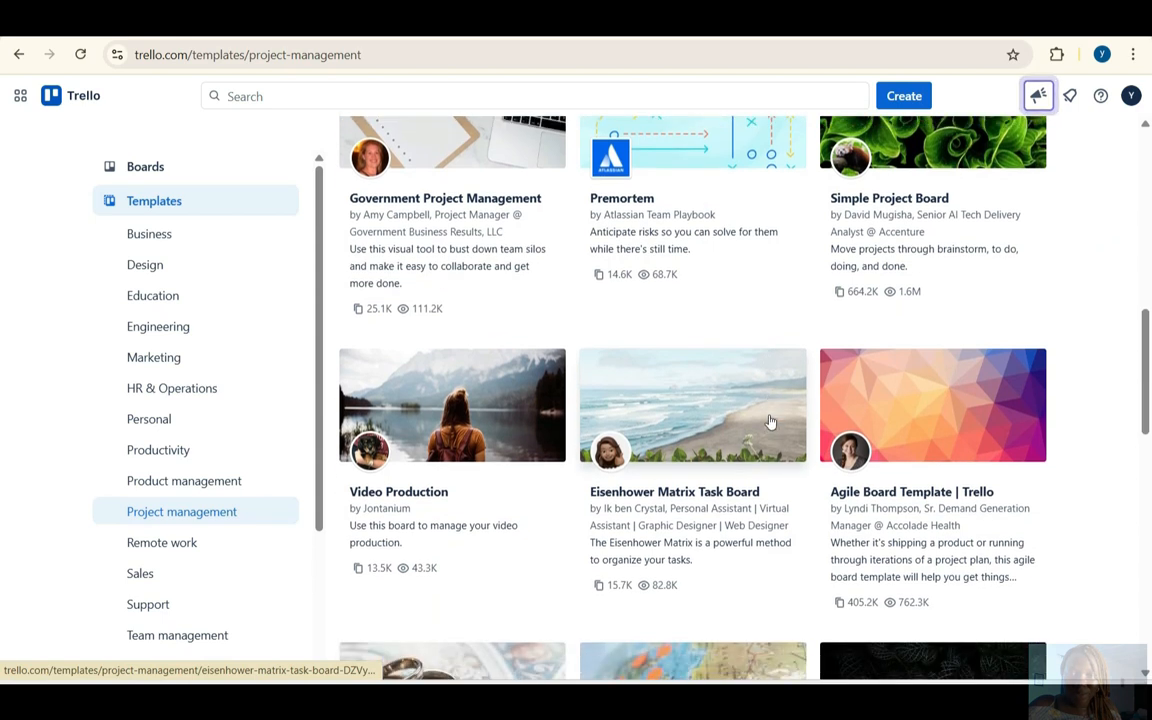
scroll(775, 400, down, 2)
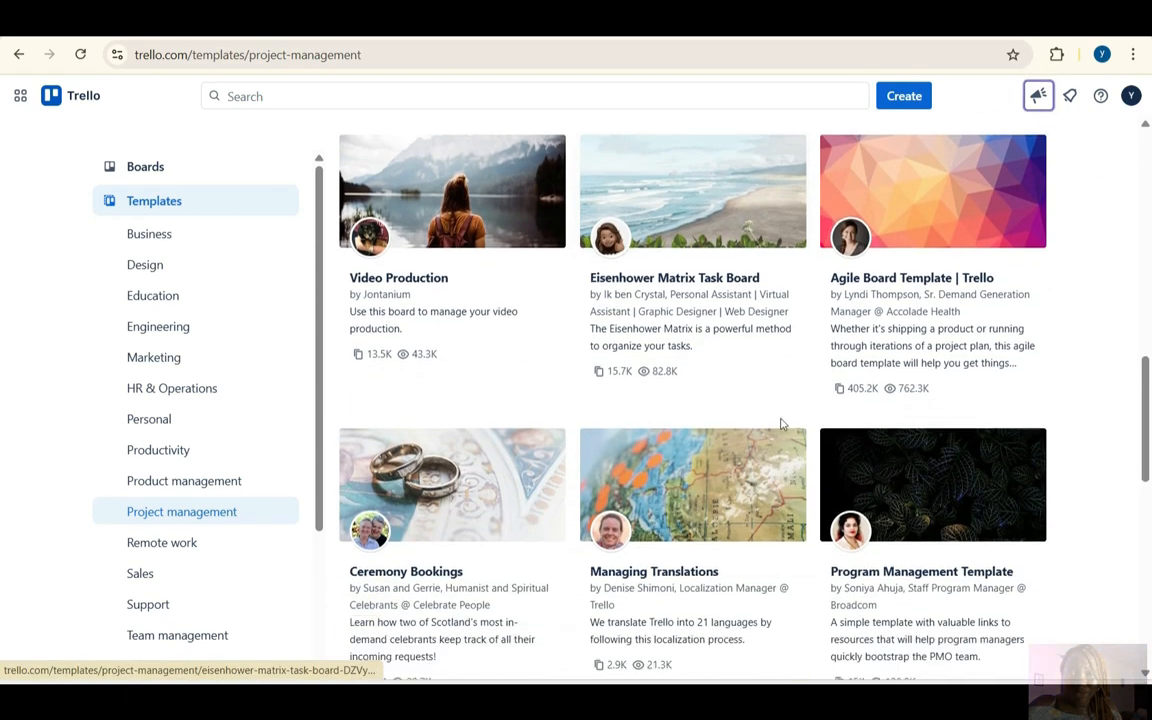
scroll(800, 280, down, 1)
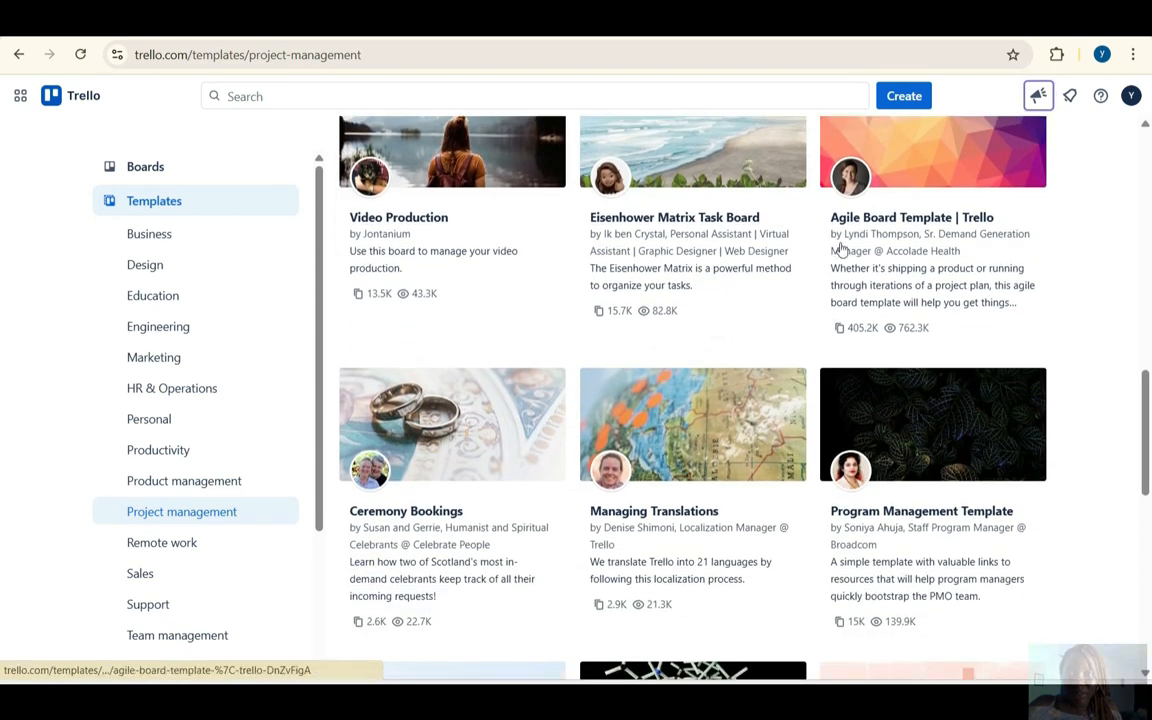
Create a board in Trello Workspace from the Agile Board Template | Trello, keeping its title, cards and template cards
click(926, 182)
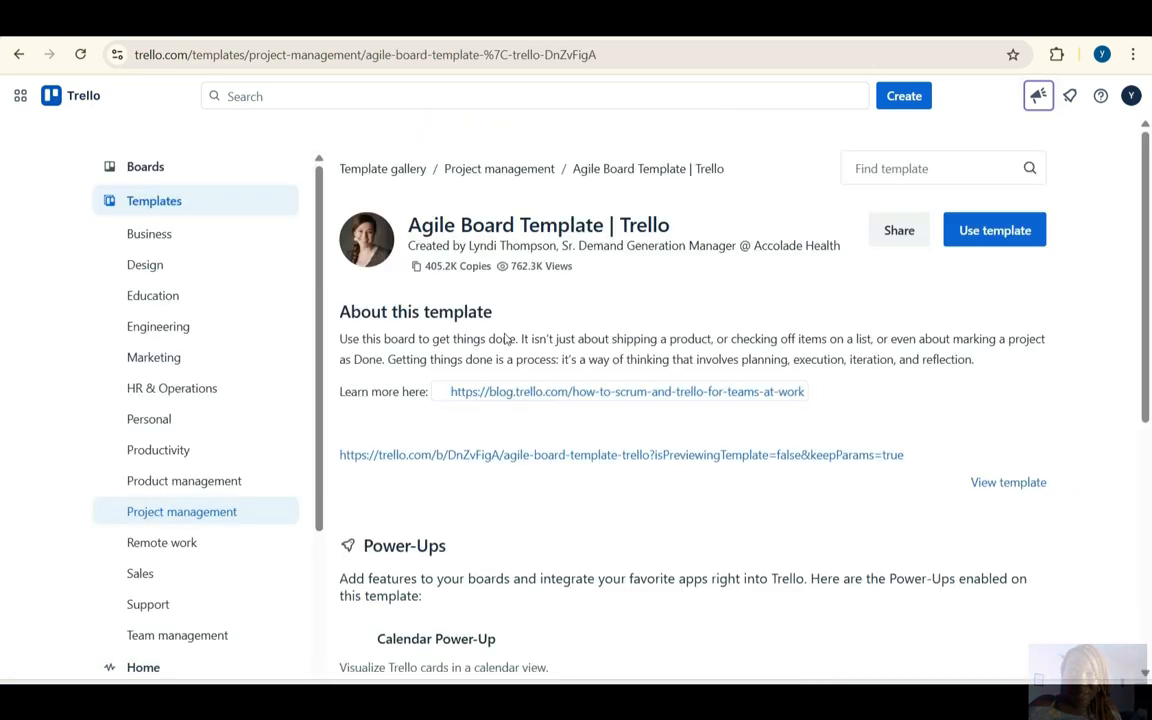
click(990, 231)
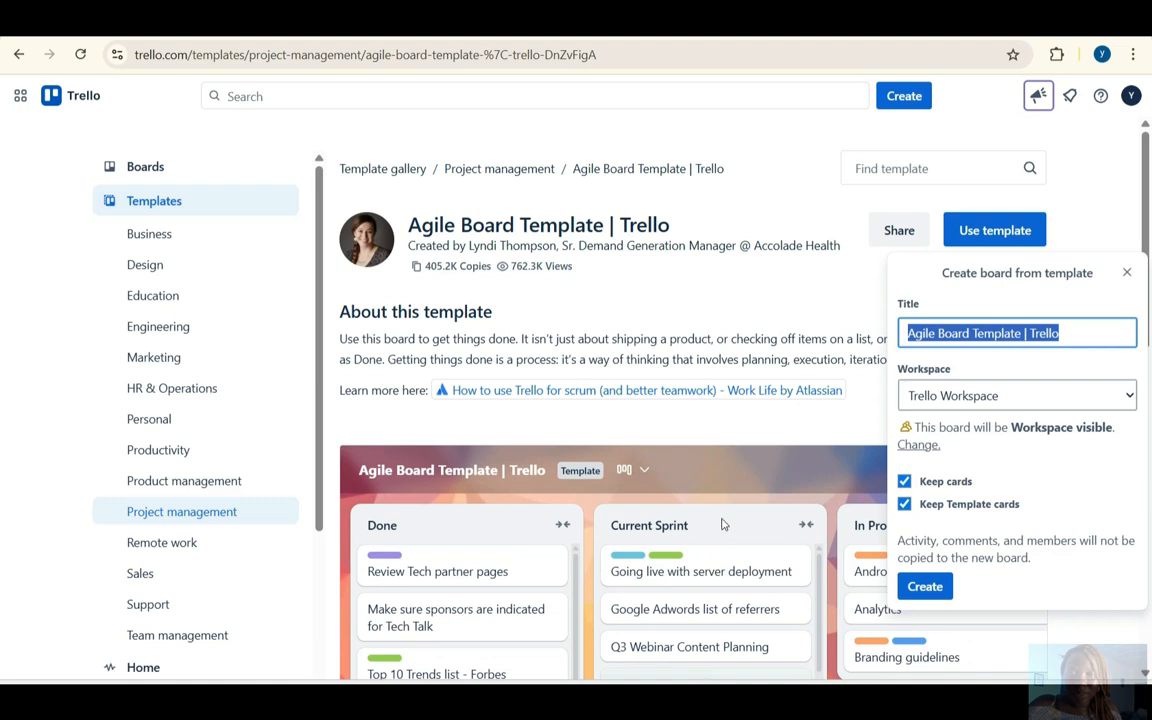
scroll(724, 524, down, 2)
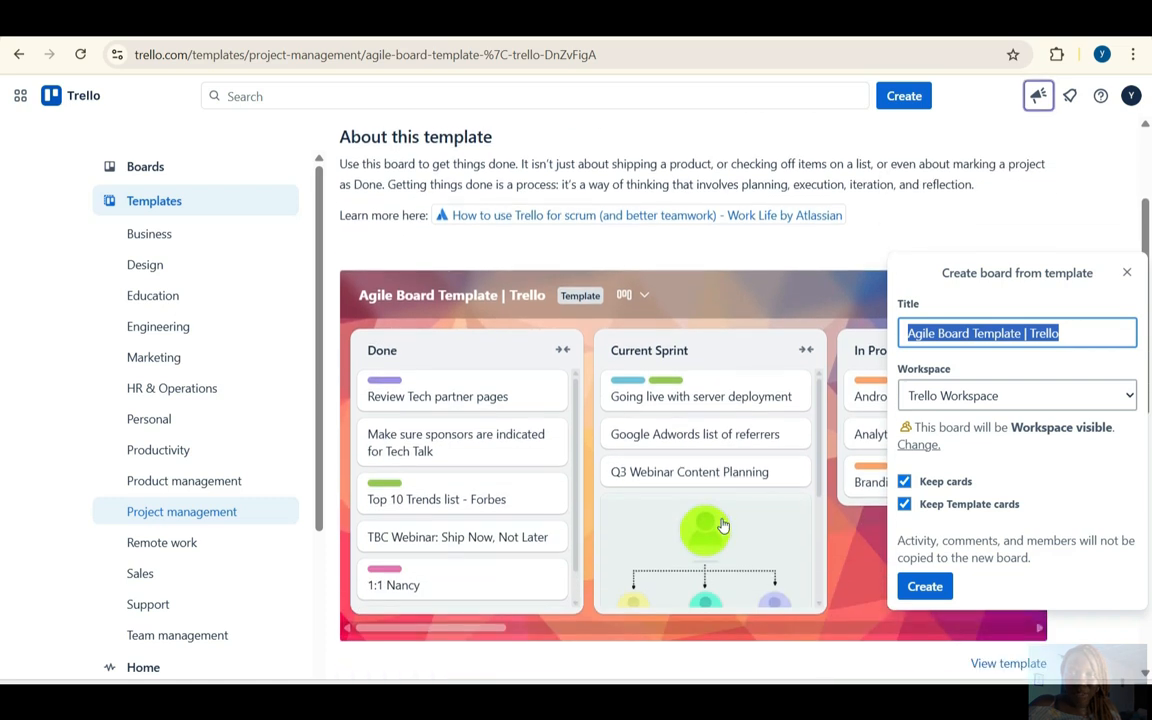
click(925, 588)
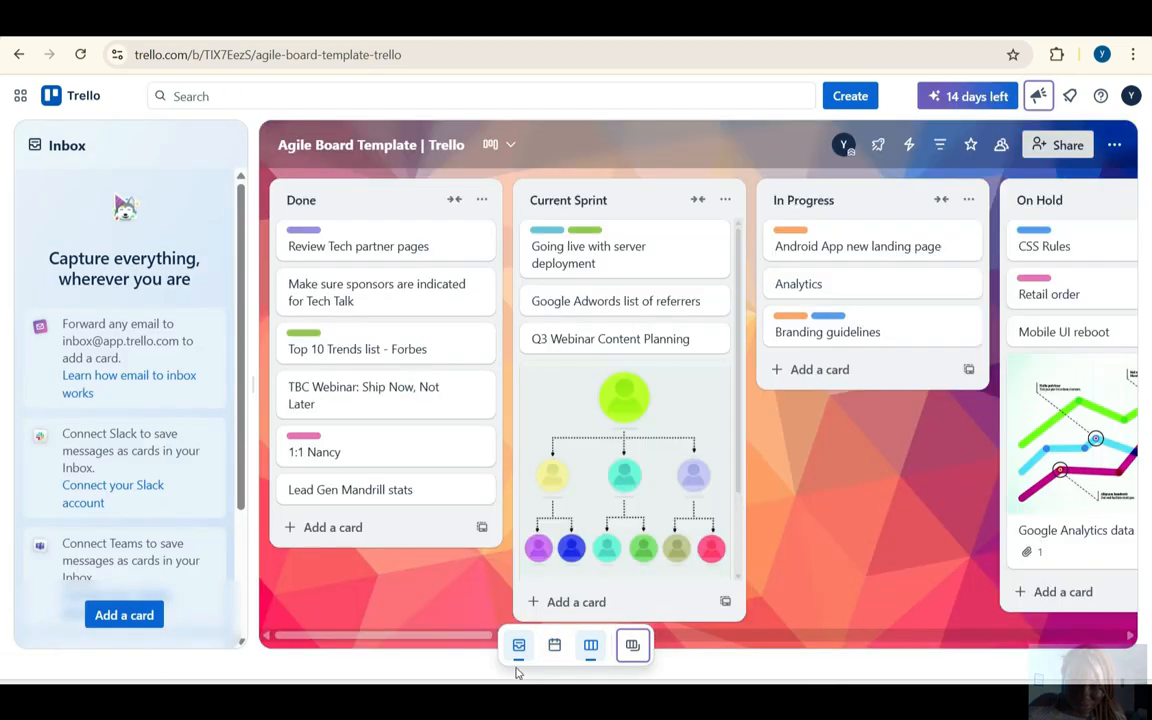
Hide the Inbox on the Agile Board Template | Trello board and look across its lists
click(518, 646)
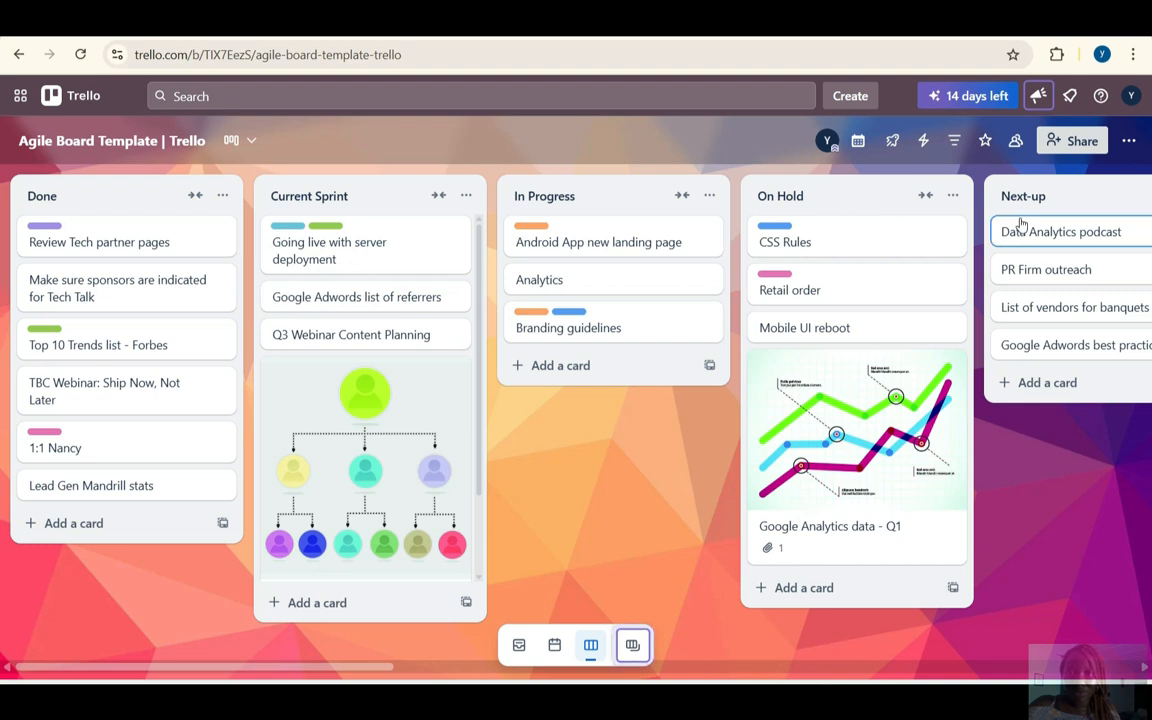
scroll(1019, 226, right, 6)
scroll(1019, 226, right, 3)
click(19, 54)
click(46, 53)
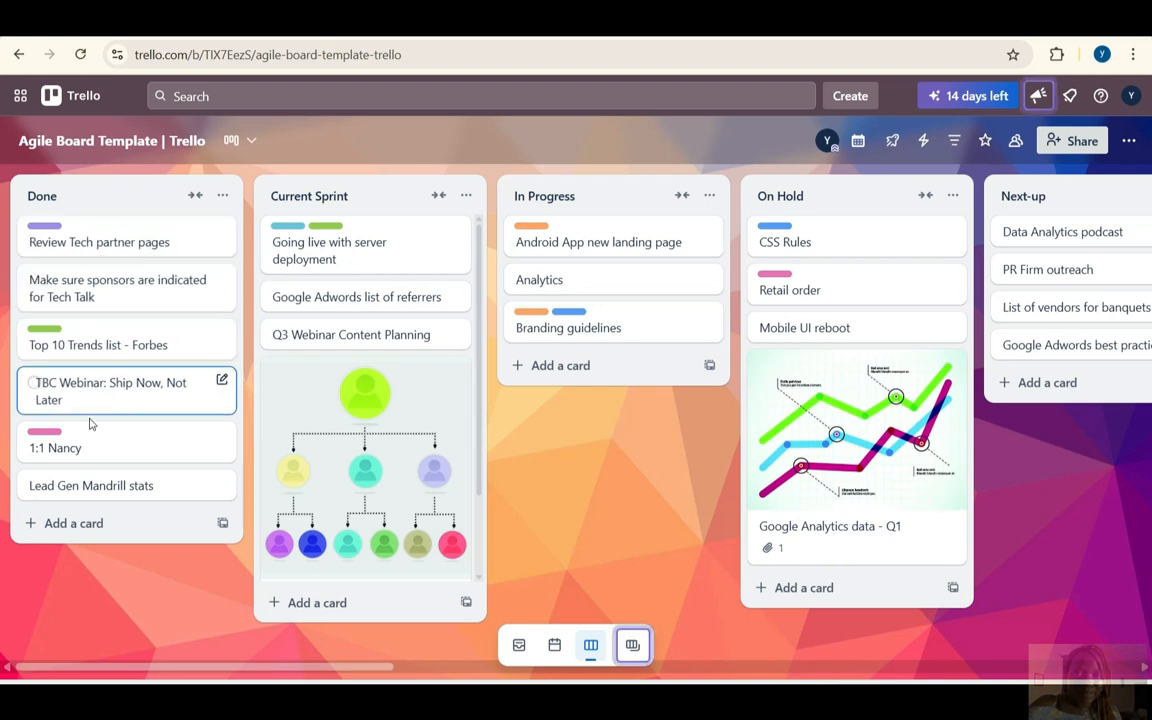
View the details of three labelled cards in the Done list, closing each one, and look across the board's remaining lists
click(100, 241)
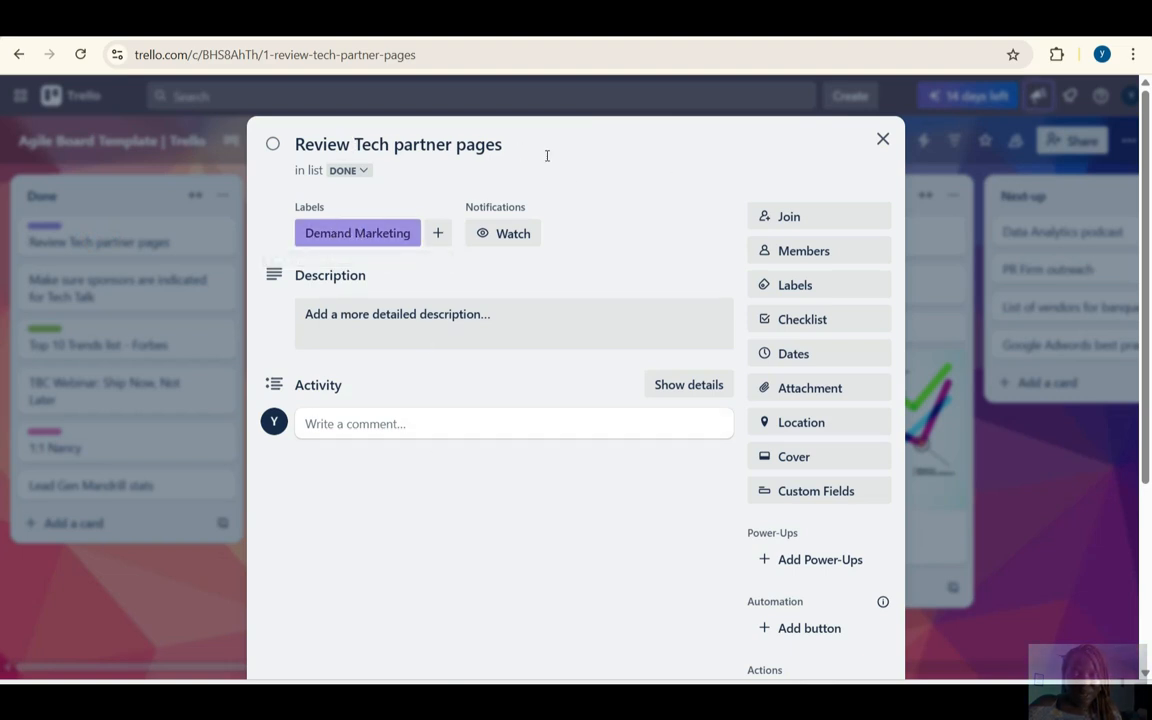
click(885, 146)
click(100, 343)
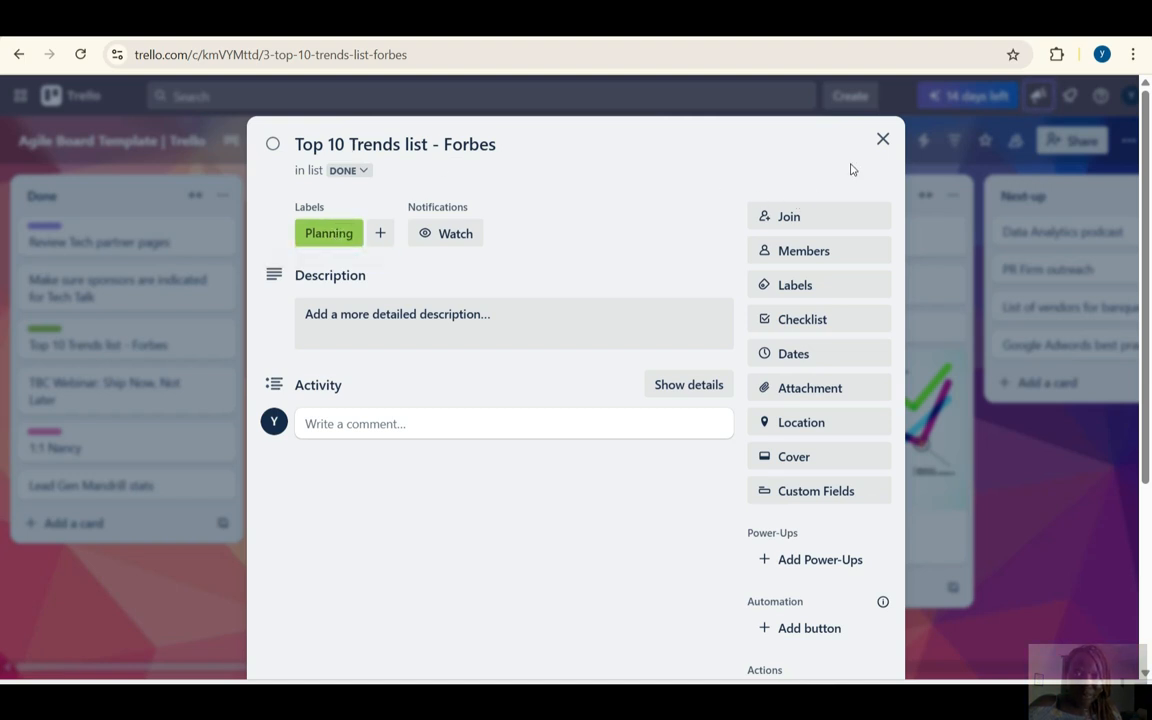
click(883, 139)
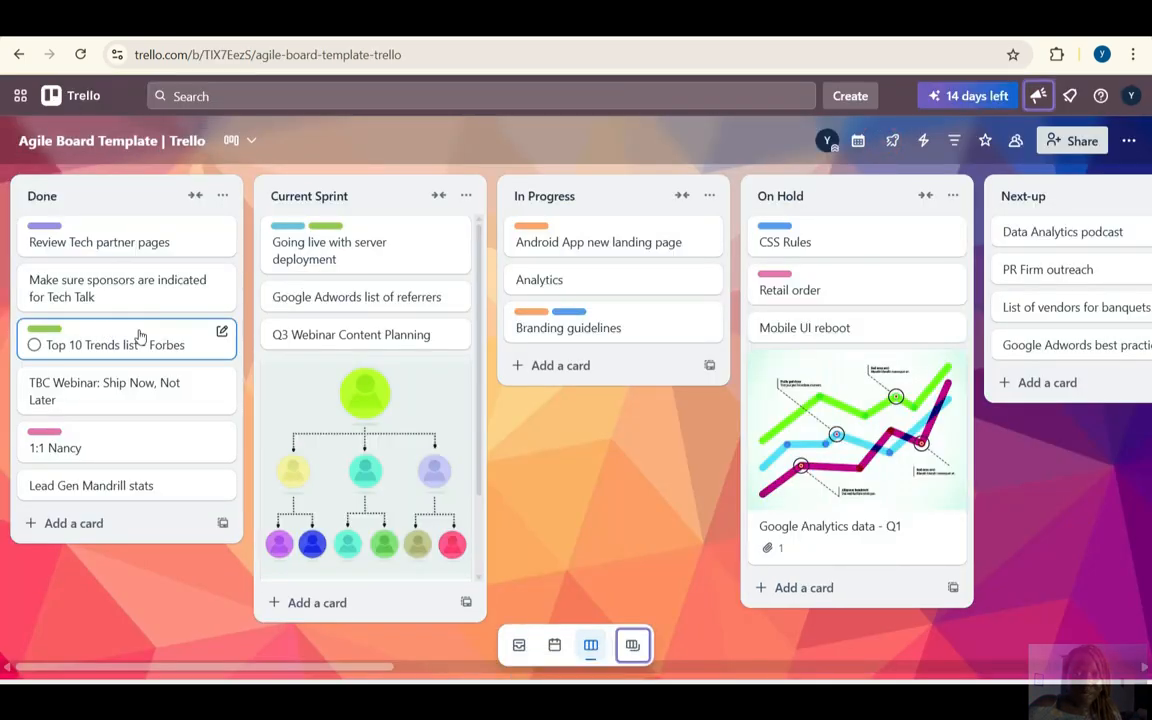
click(77, 443)
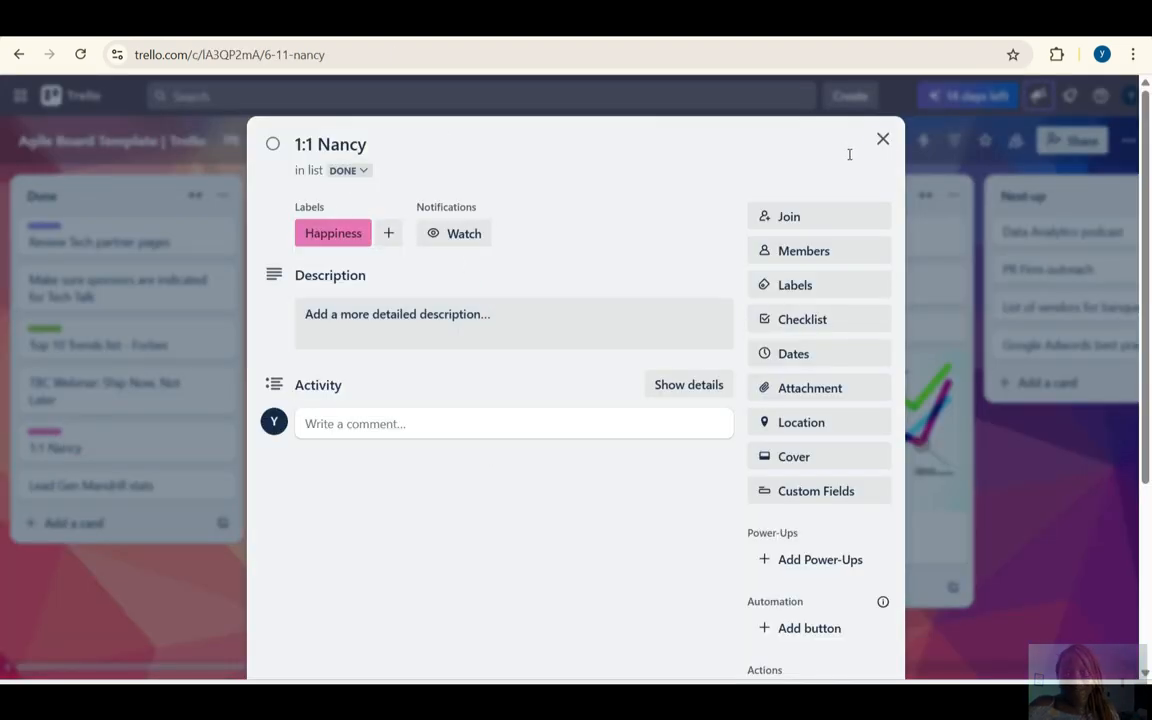
click(883, 139)
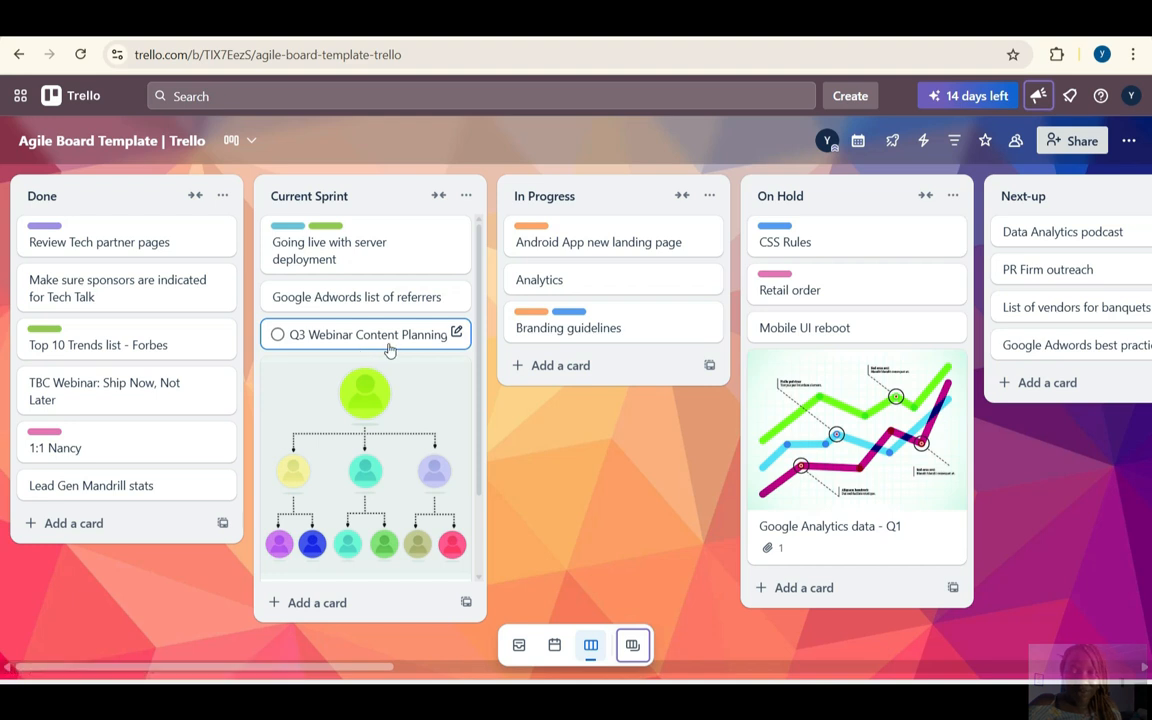
scroll(660, 243, right, 5)
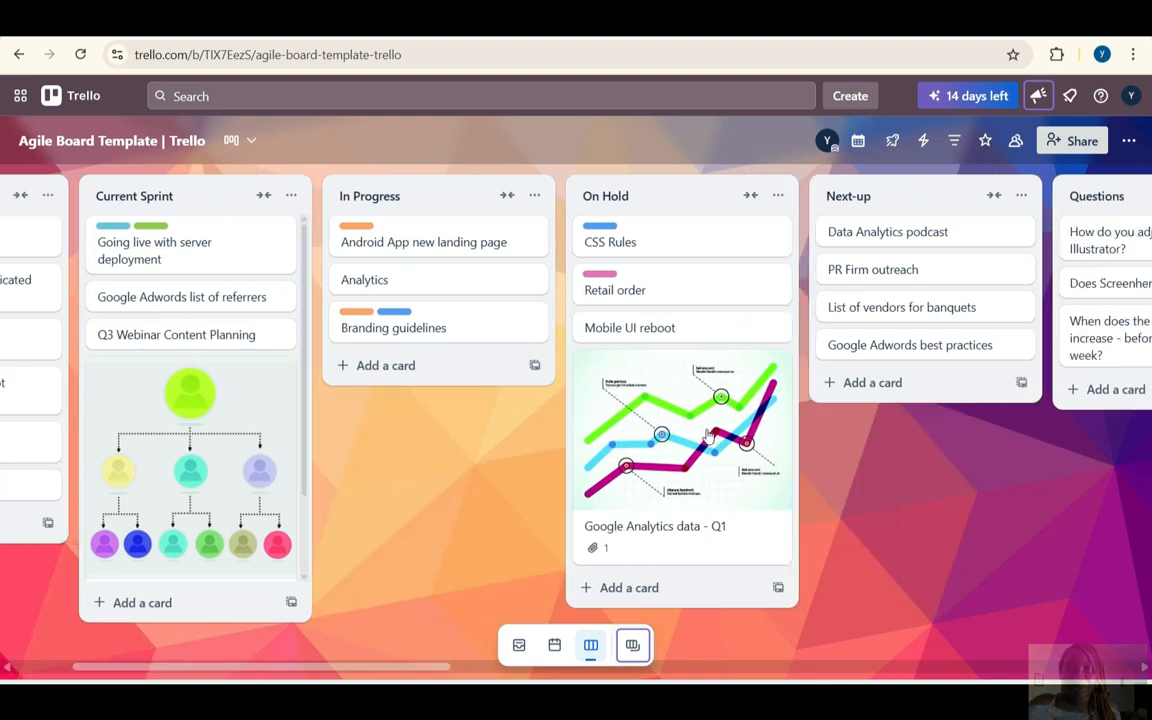
scroll(700, 420, left, 2)
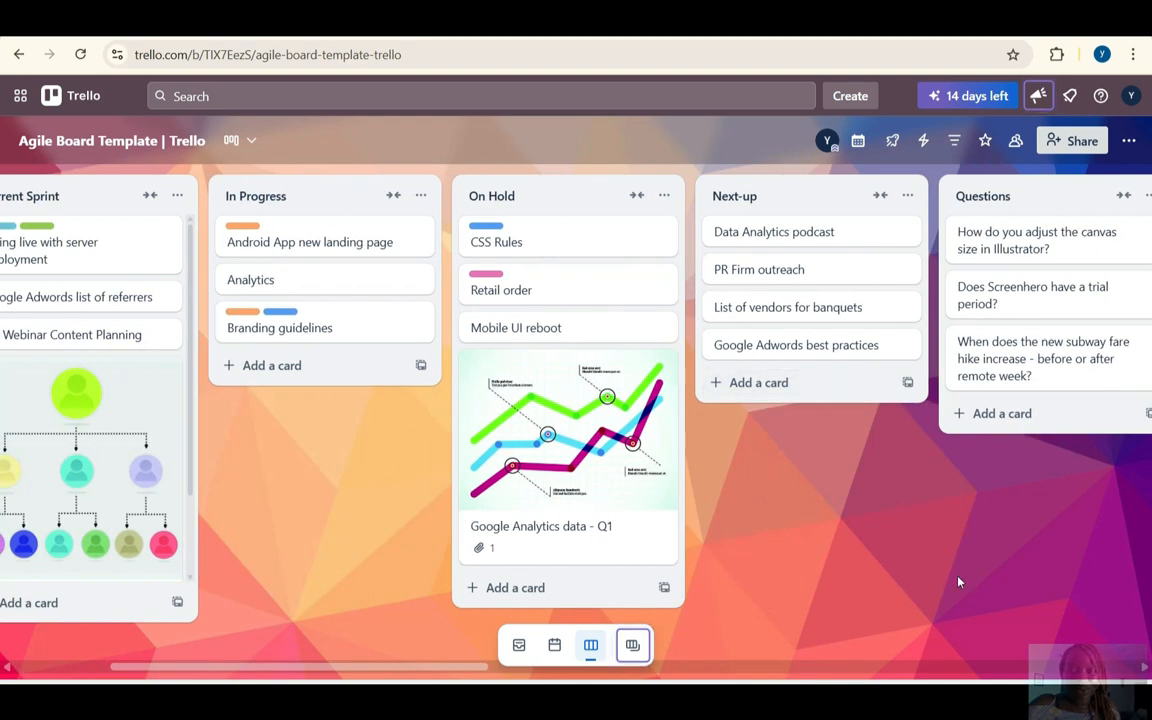